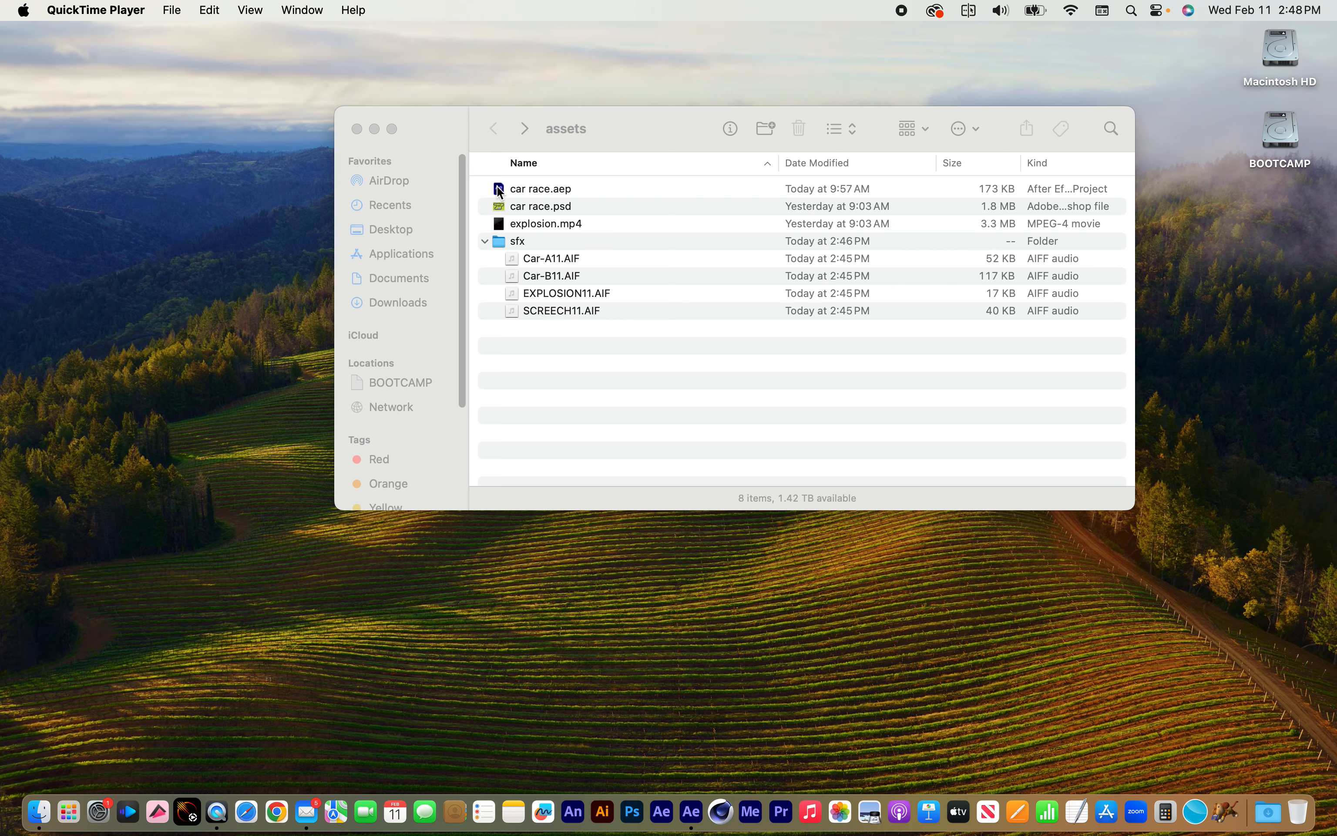
- Open the After Effects project car race.aep from the assets folder
{"action": "left_click", "coordinate": [498, 187]}
{"action": "left_click", "coordinate": [498, 187]}
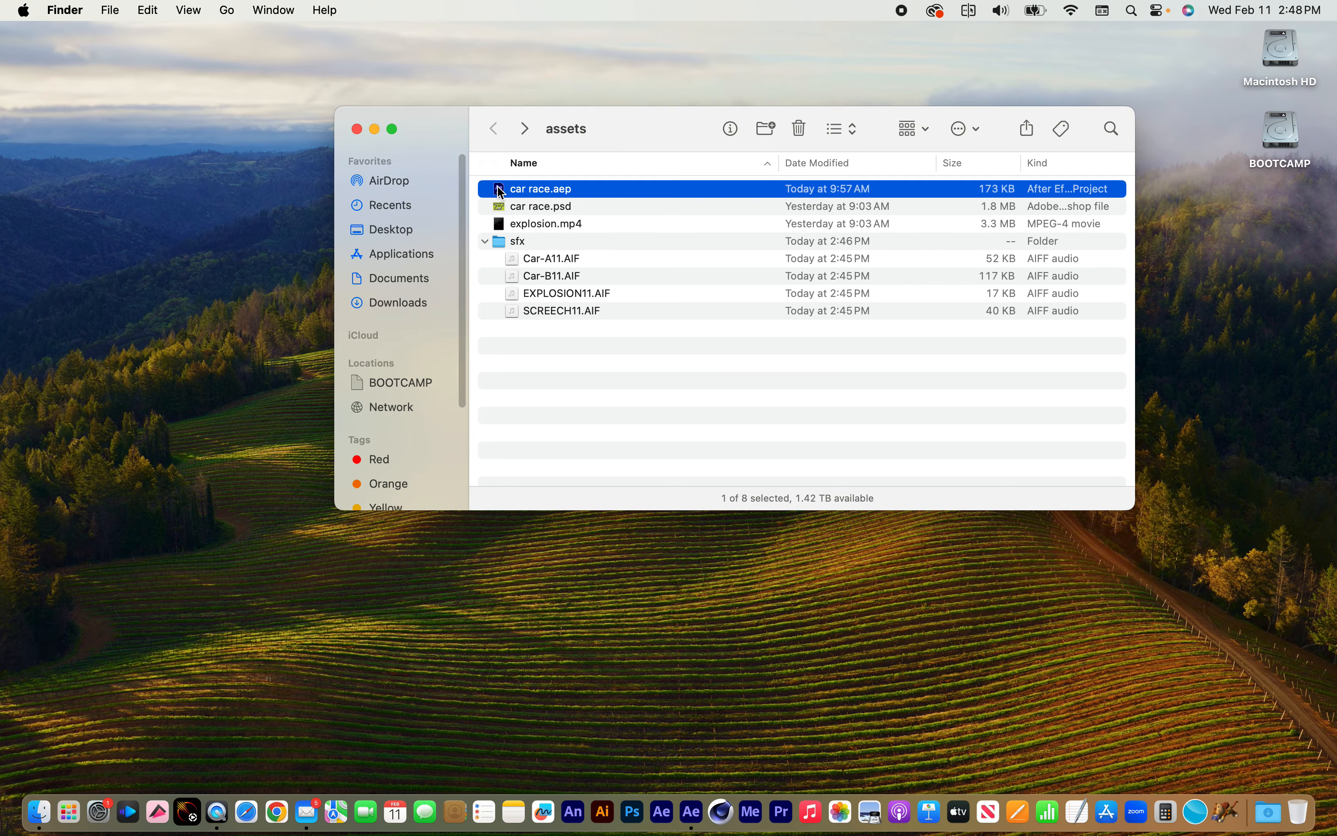
{"action": "double_click", "coordinate": [501, 190]}
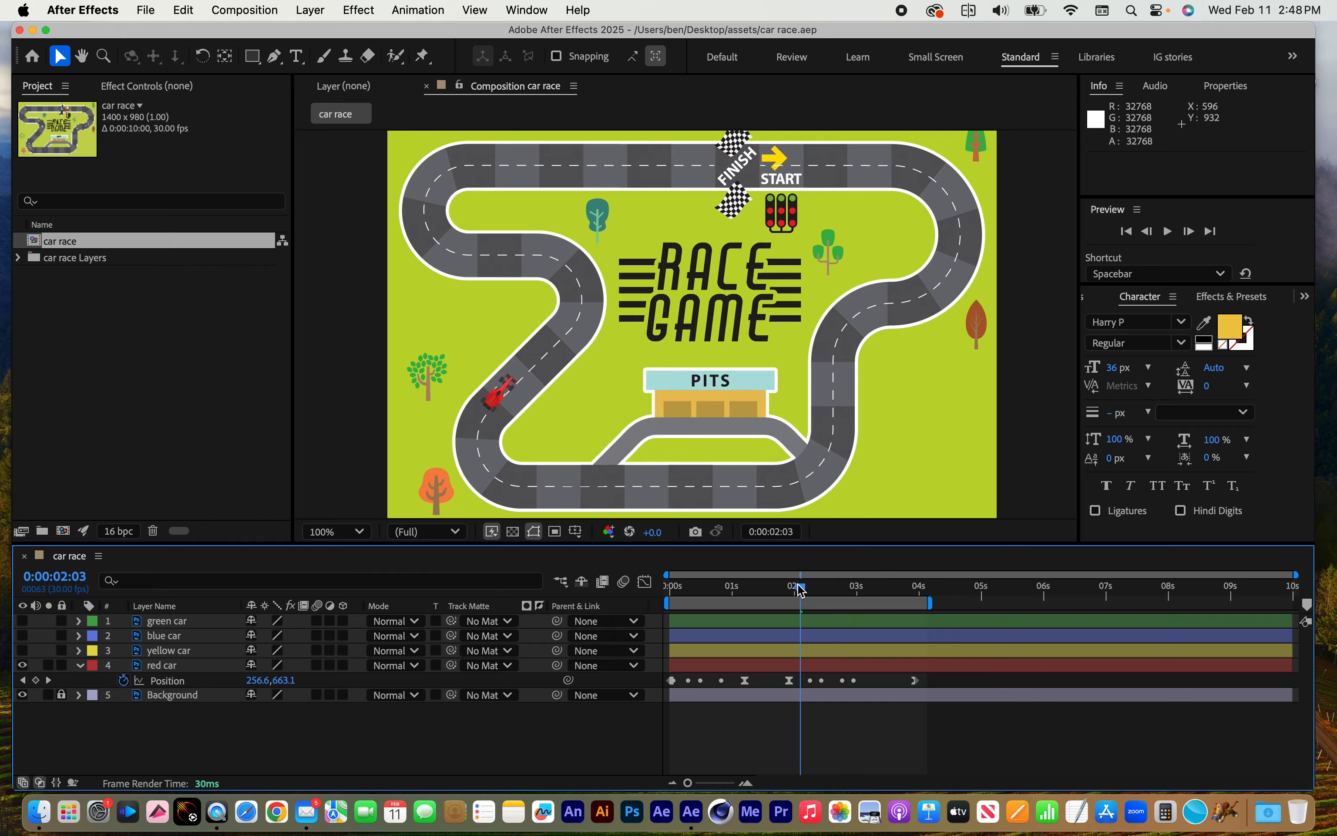
{"action": "mouse_move", "coordinate": [801, 590]}
{"action": "left_mouse_down"}
{"action": "mouse_move", "coordinate": [641, 576]}
{"action": "mouse_move", "coordinate": [920, 577]}
{"action": "mouse_move", "coordinate": [662, 570]}
{"action": "mouse_move", "coordinate": [800, 575]}
{"action": "left_mouse_up"}
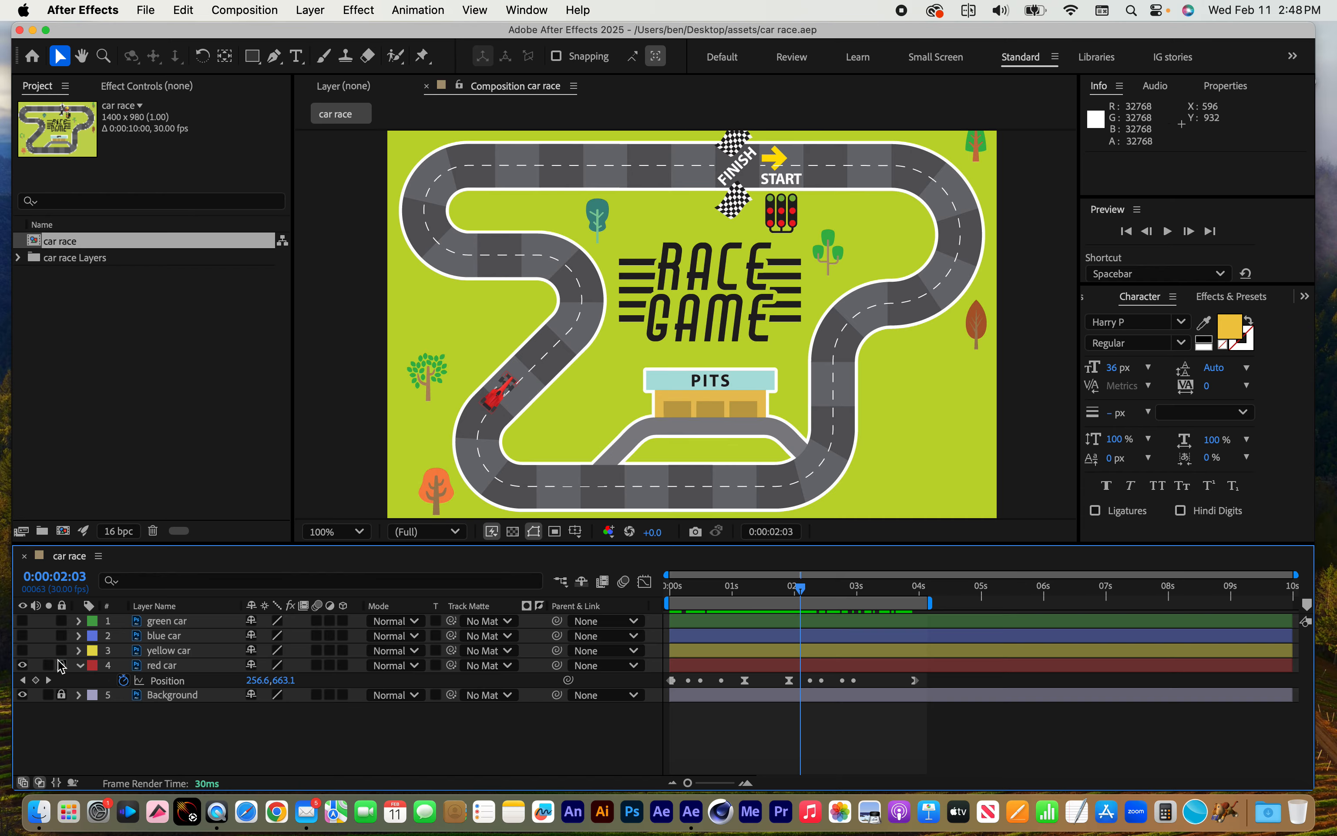
- Make the yellow car layer visible and copy all of the red car's Position keyframes
{"action": "left_click", "coordinate": [23, 653]}
{"action": "left_click", "coordinate": [22, 651]}
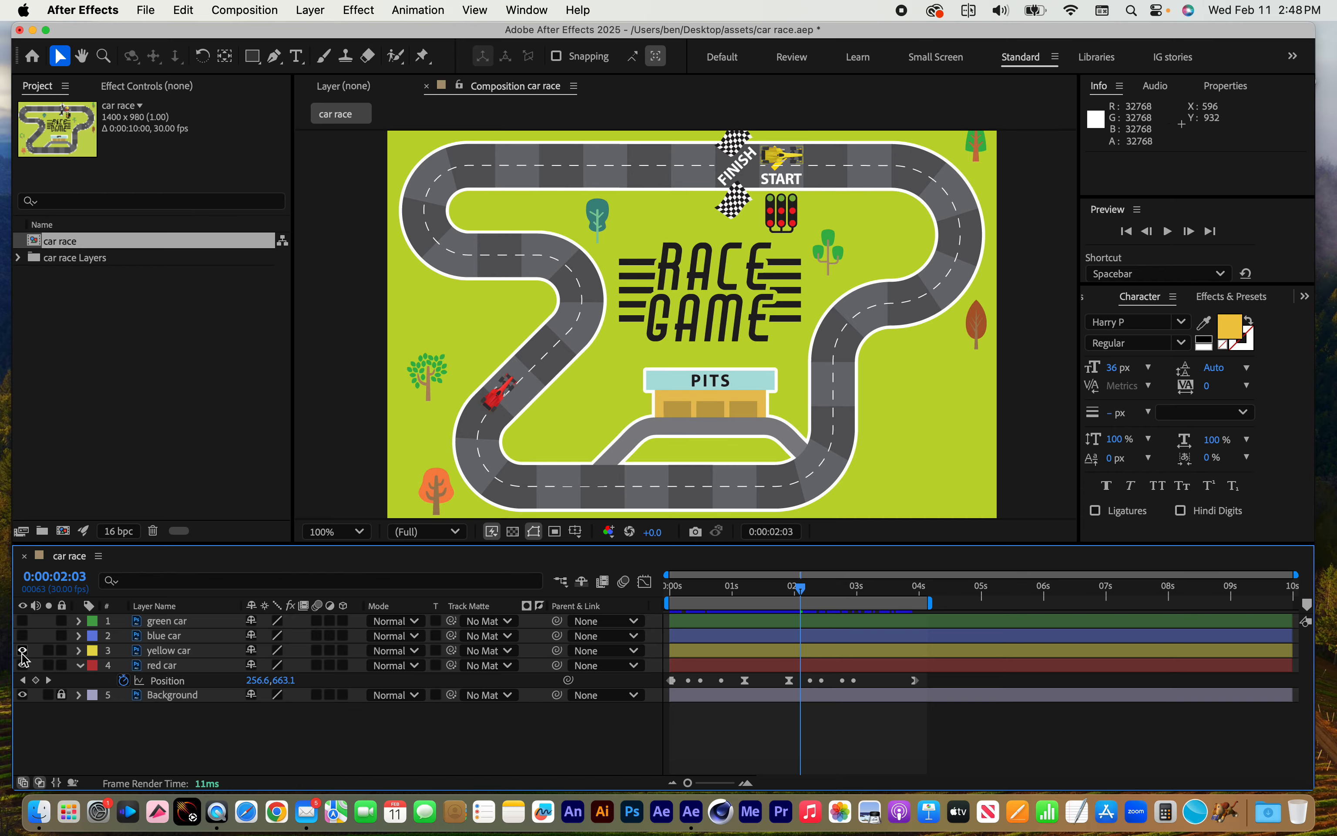
{"action": "left_click", "coordinate": [157, 657]}
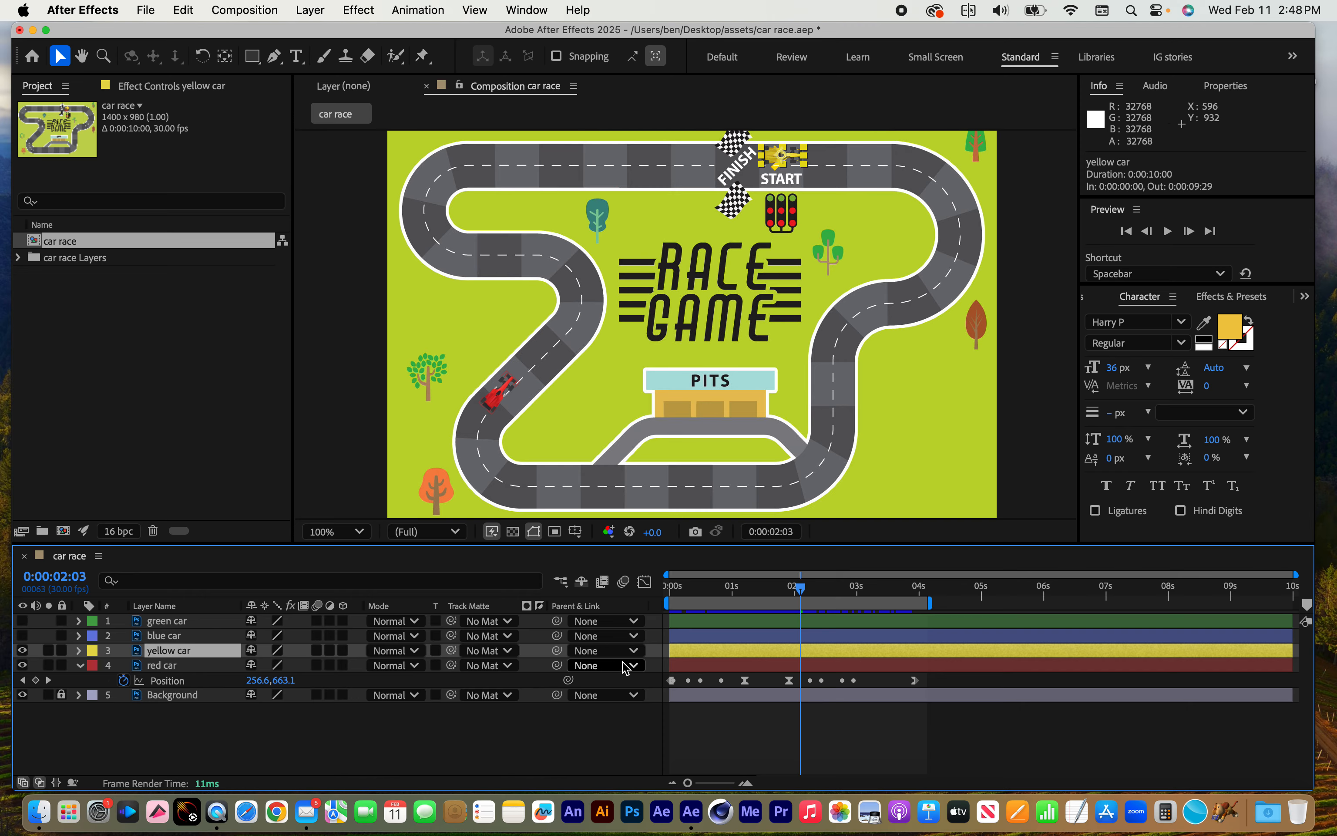
{"action": "left_click", "coordinate": [167, 682]}
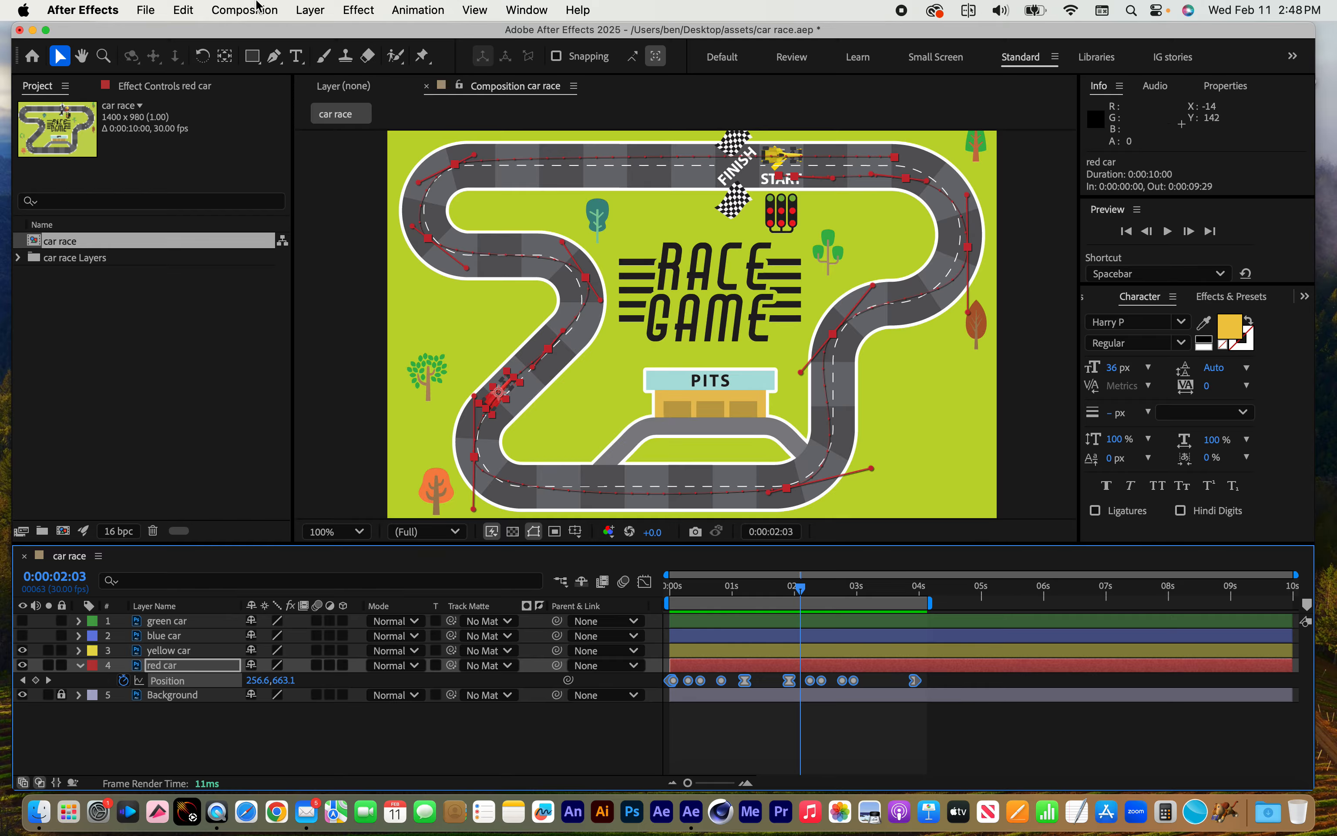
{"action": "left_click", "coordinate": [178, 9]}
{"action": "left_click", "coordinate": [199, 123]}
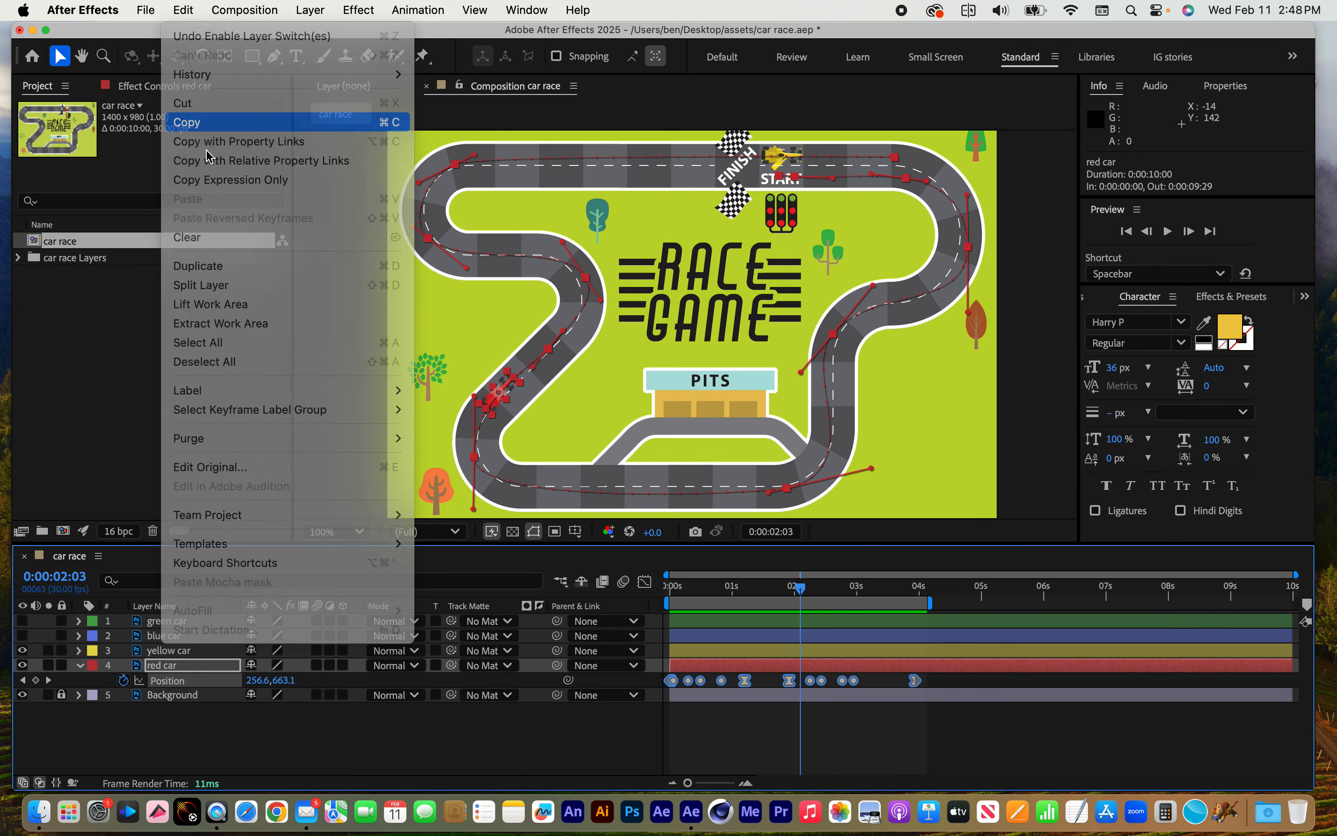
- Paste the copied keyframes onto the yellow car layer at 0:00:00:00 and reveal its Position property
{"action": "left_click", "coordinate": [170, 652]}
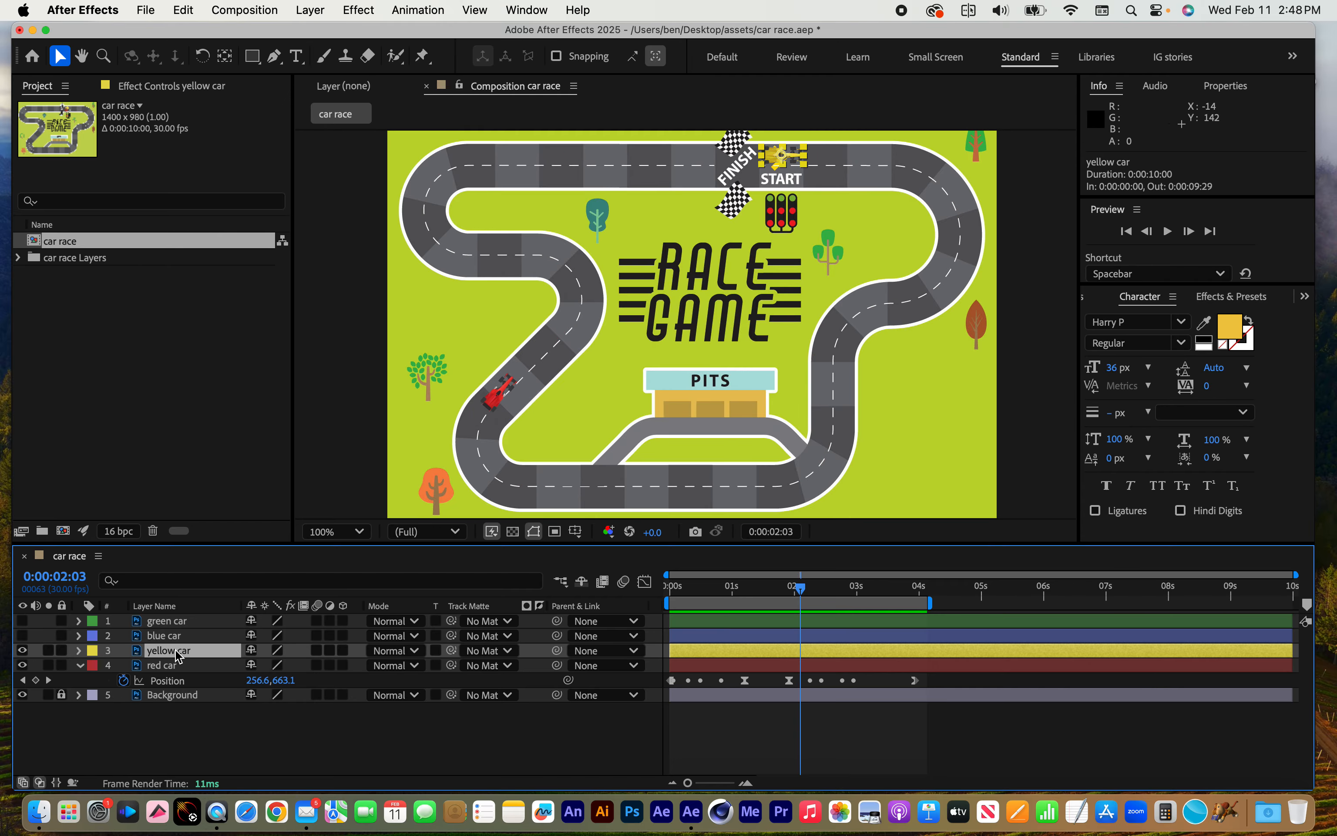
{"action": "left_click_drag", "start_coordinate": [805, 591], "coordinate": [670, 590]}
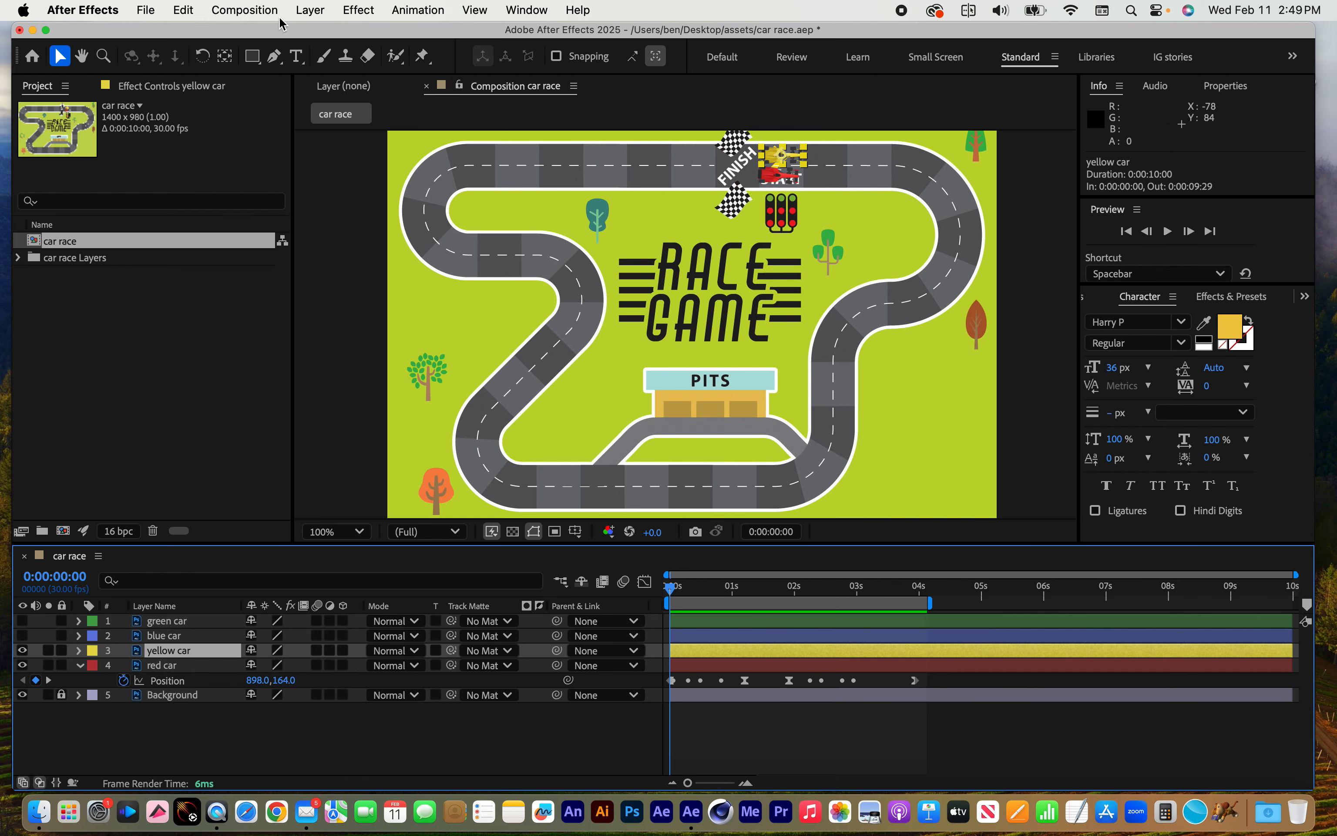
{"action": "left_click", "coordinate": [181, 9]}
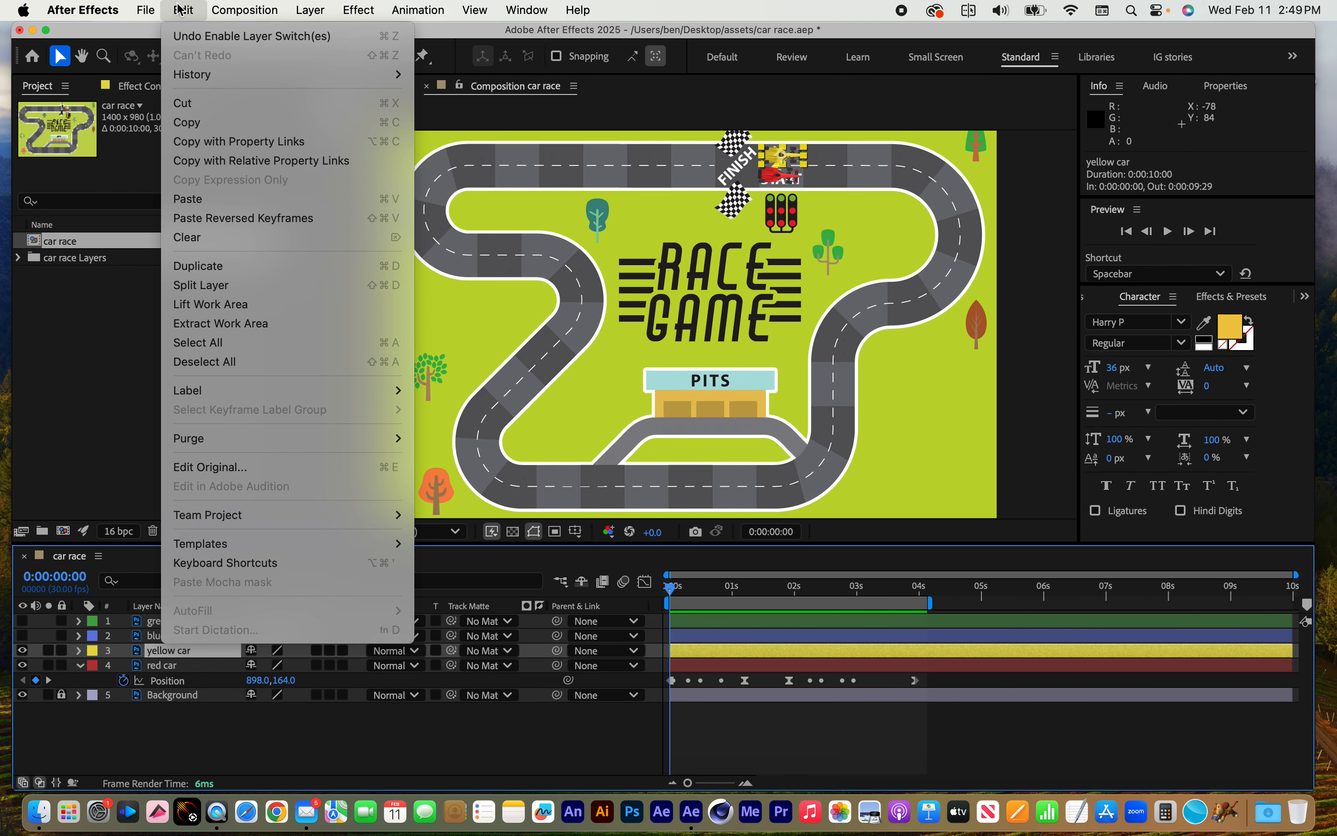
{"action": "left_click", "coordinate": [232, 199]}
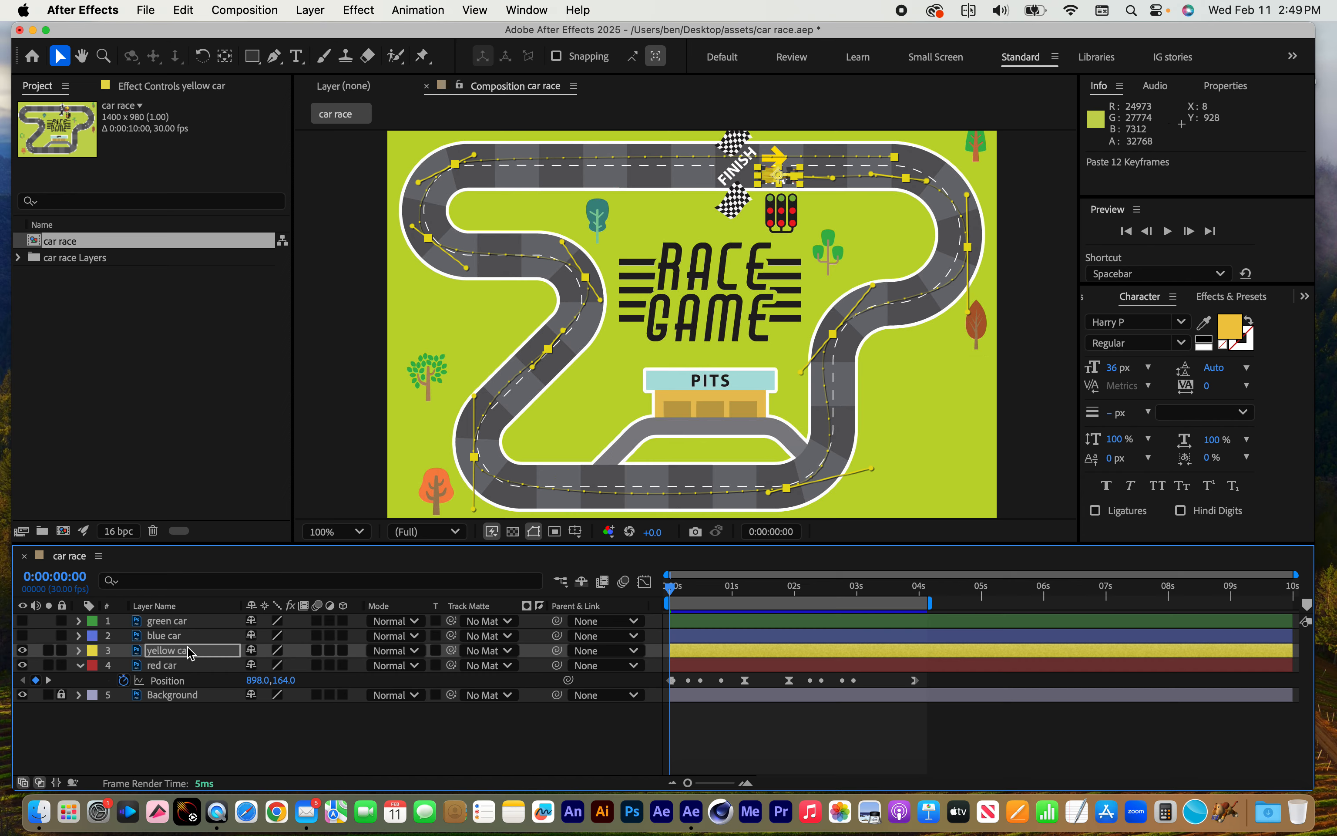
{"action": "key", "text": "p"}
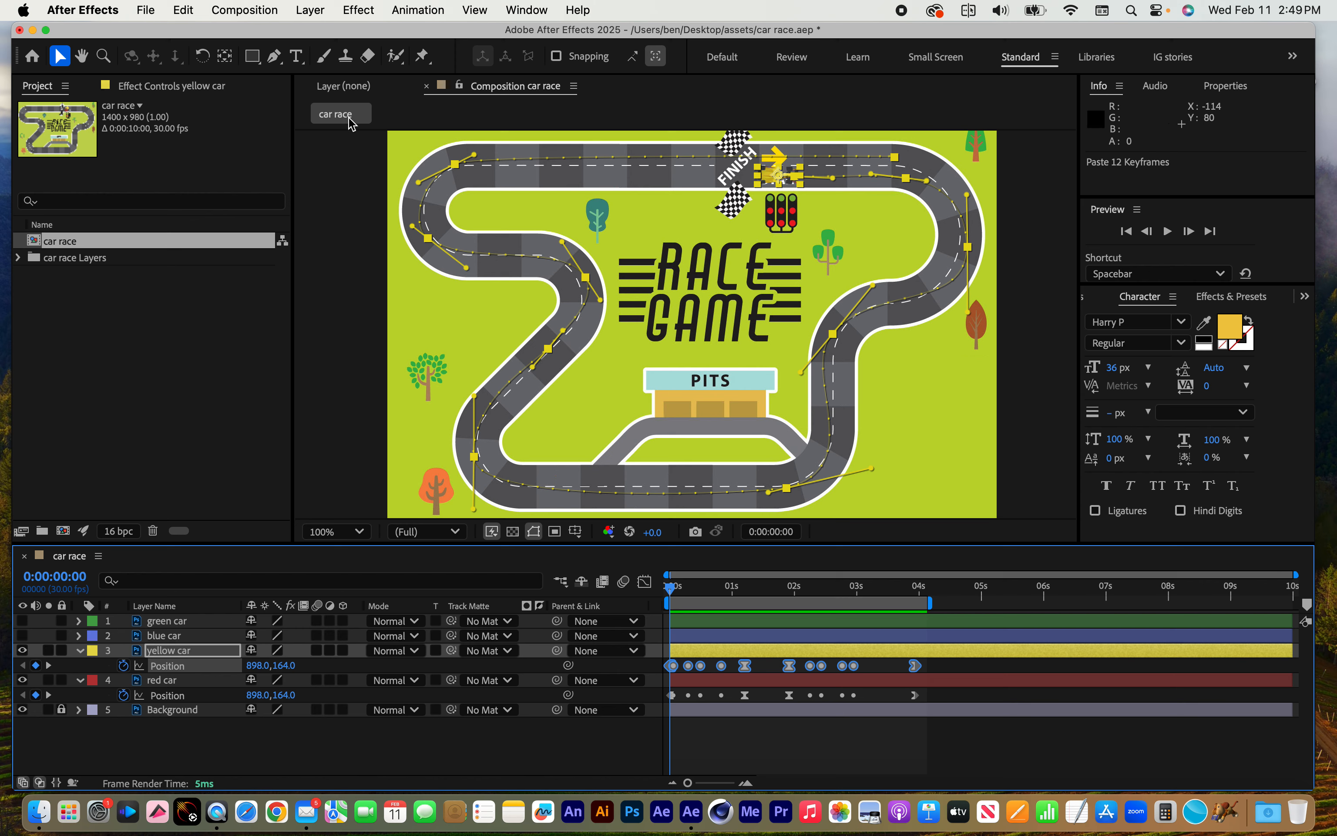
{"action": "left_click", "coordinate": [415, 8]}
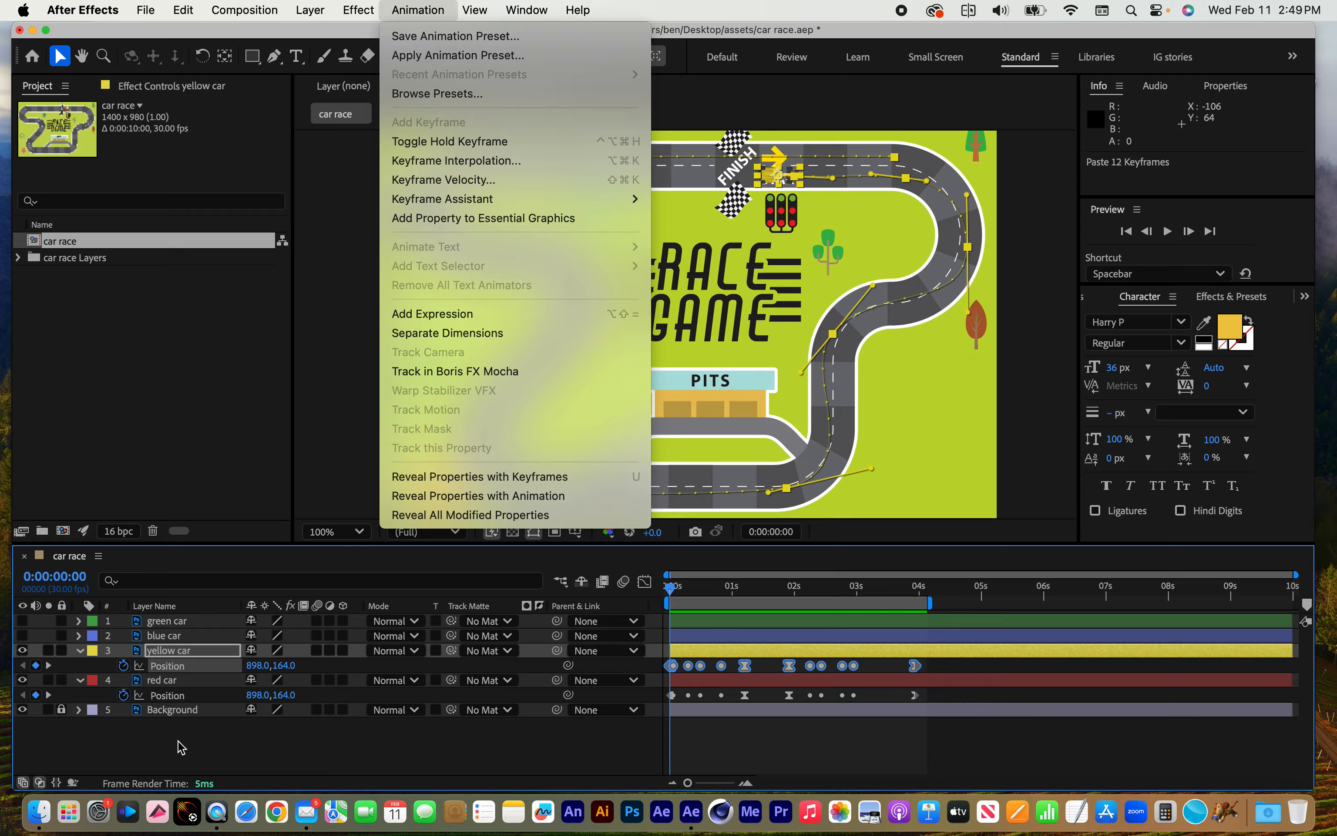
{"action": "left_click", "coordinate": [178, 752]}
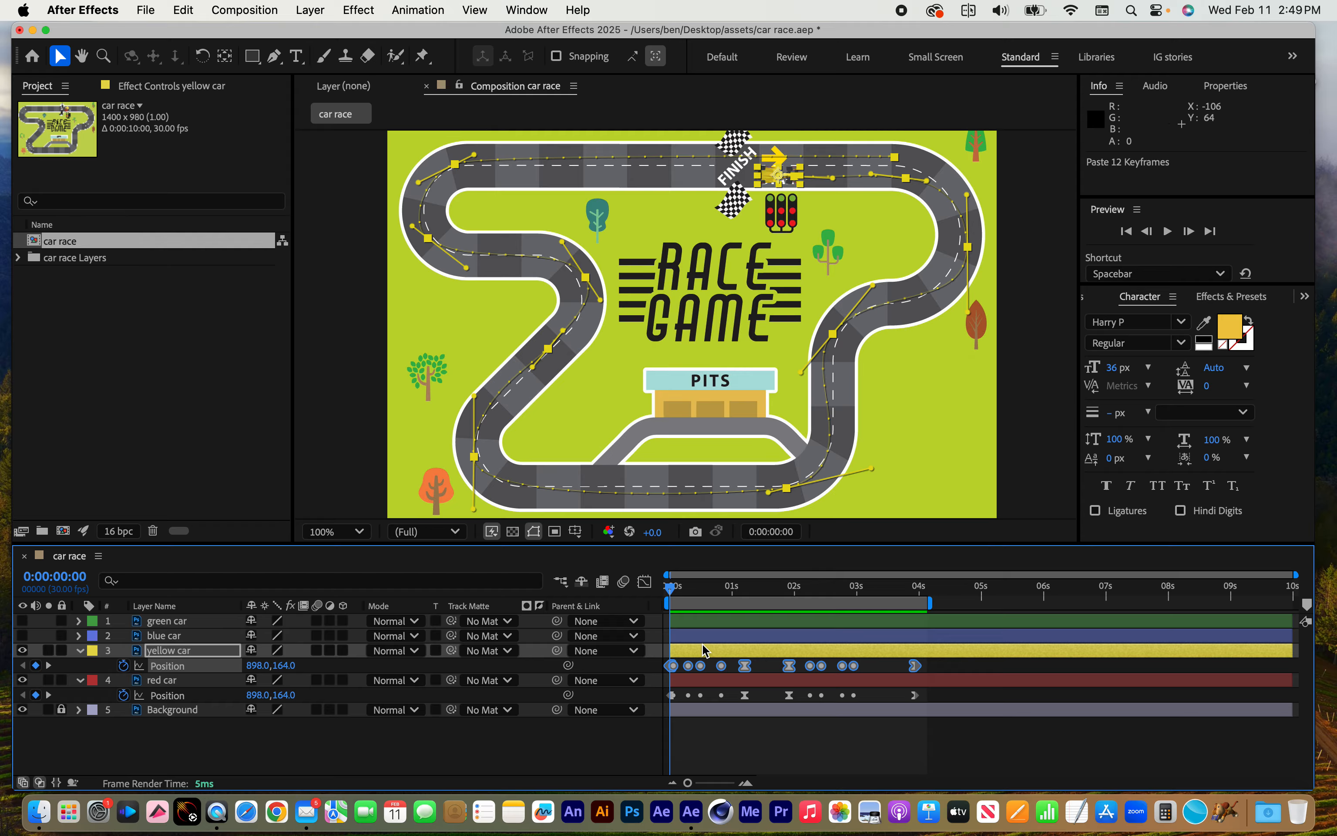
- Set the yellow car layer's Auto-Orientation to Orient Along Path
{"action": "left_click_drag", "start_coordinate": [673, 594], "coordinate": [706, 592]}
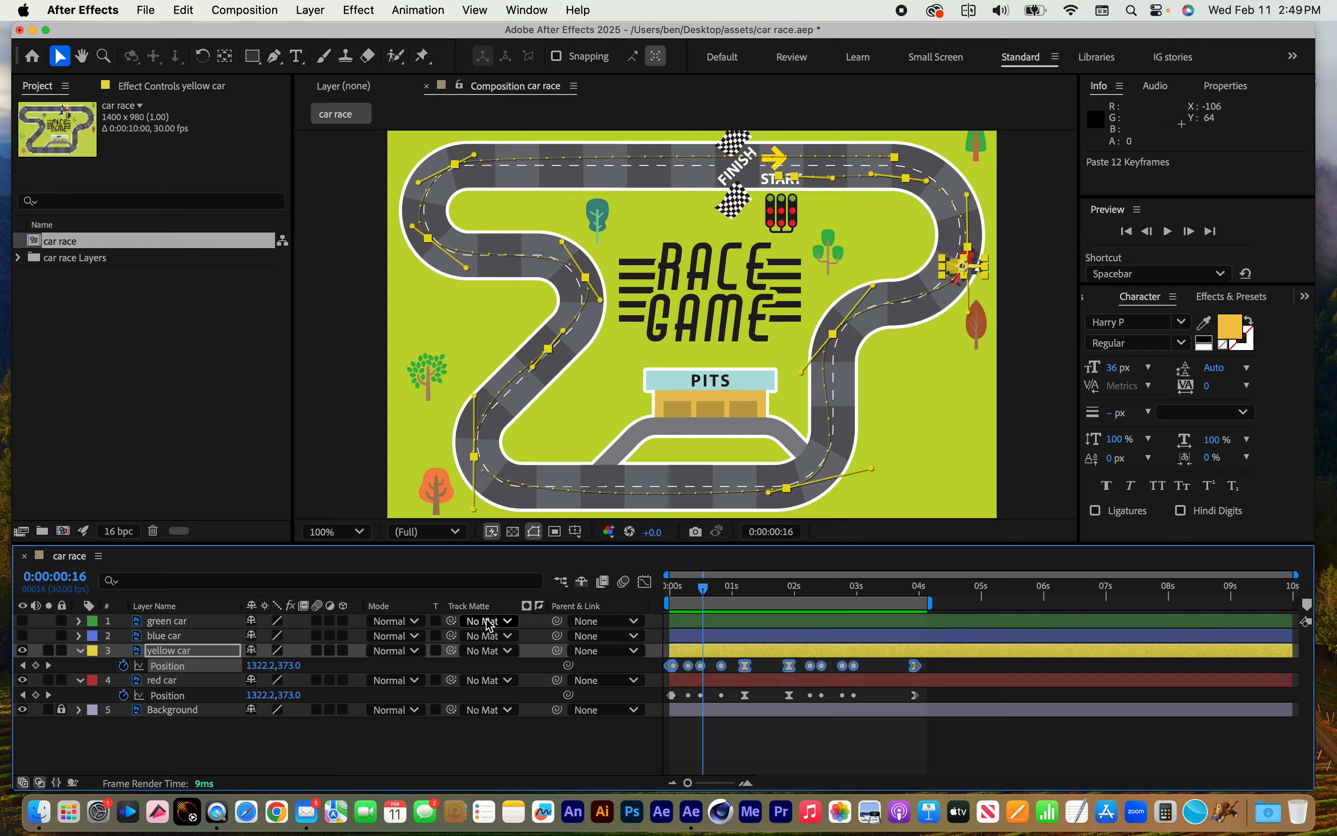
{"action": "left_click", "coordinate": [170, 652]}
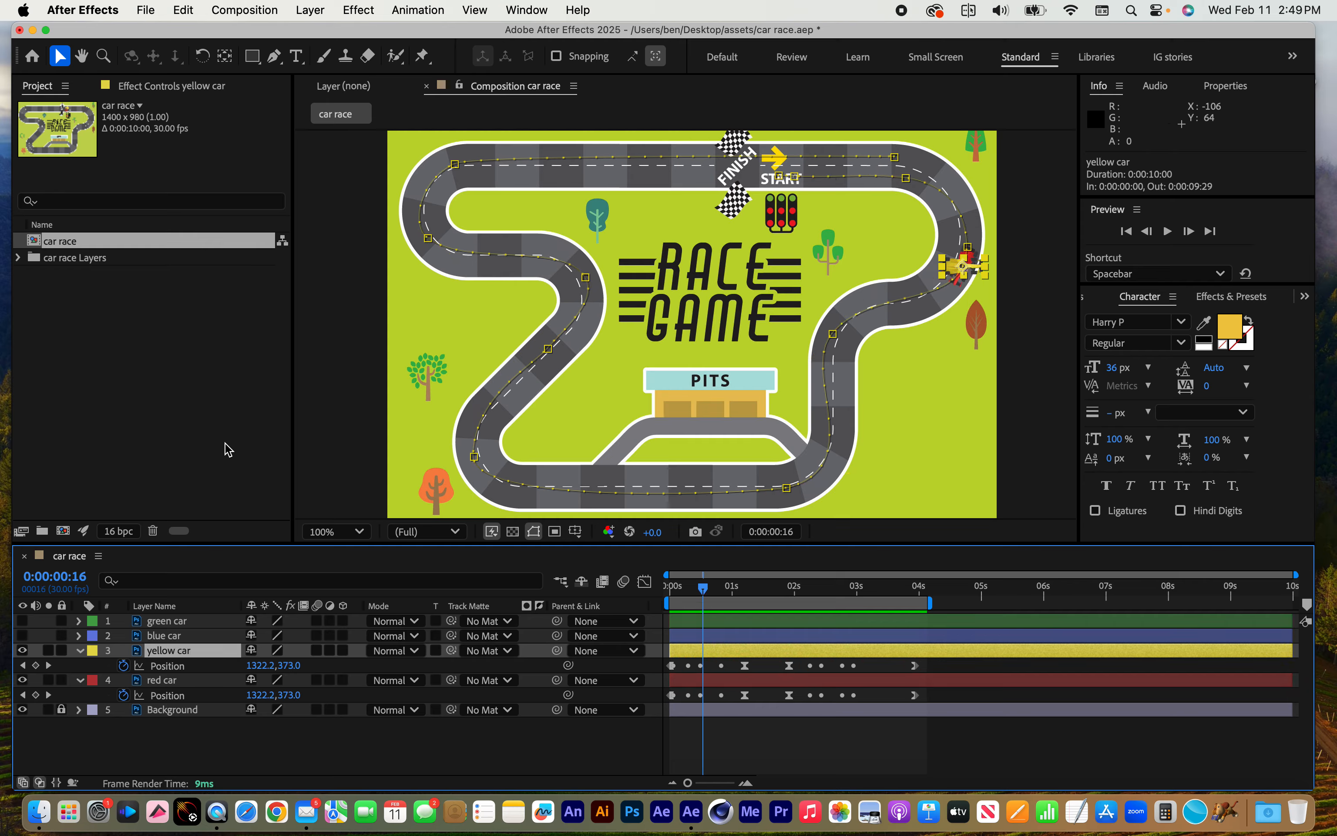
{"action": "left_click", "coordinate": [305, 9]}
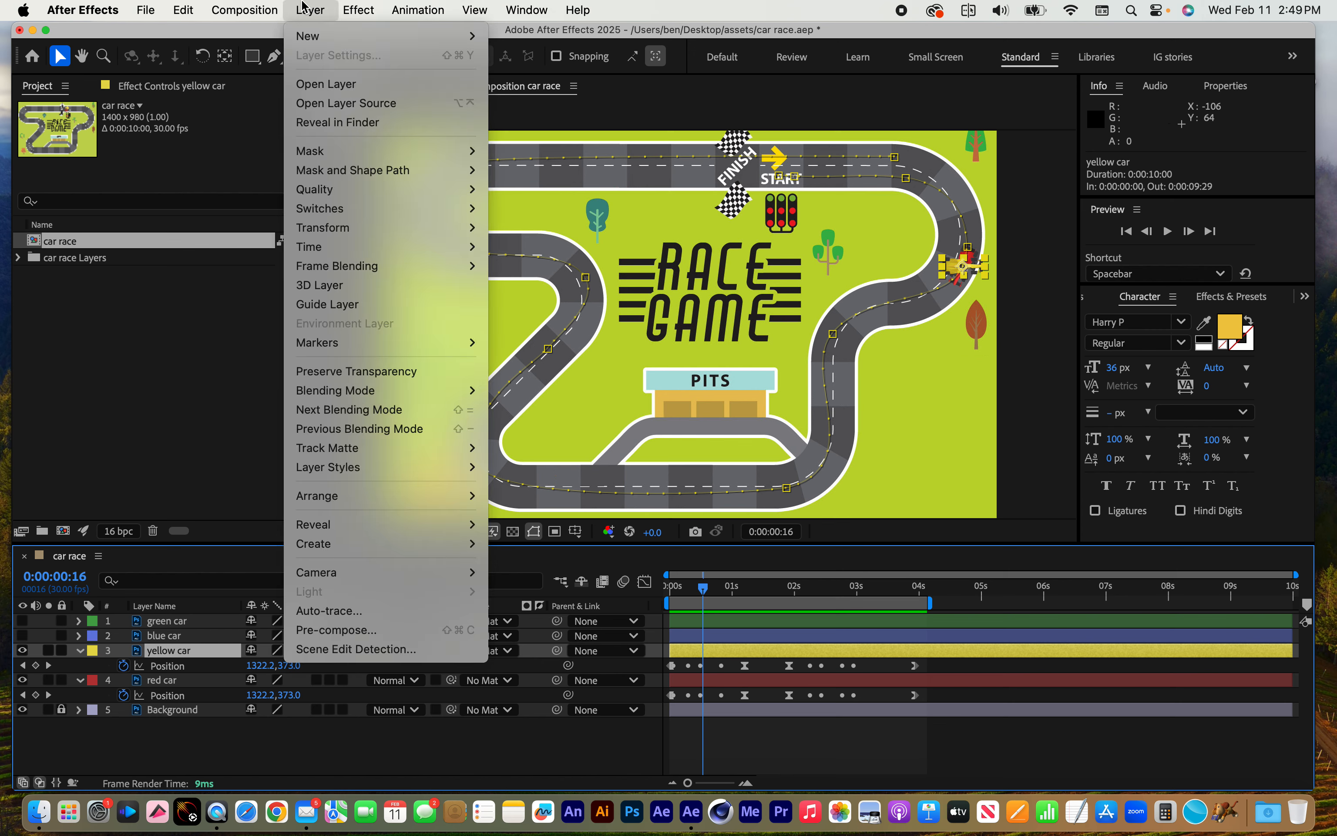
{"action": "mouse_move", "coordinate": [349, 236]}
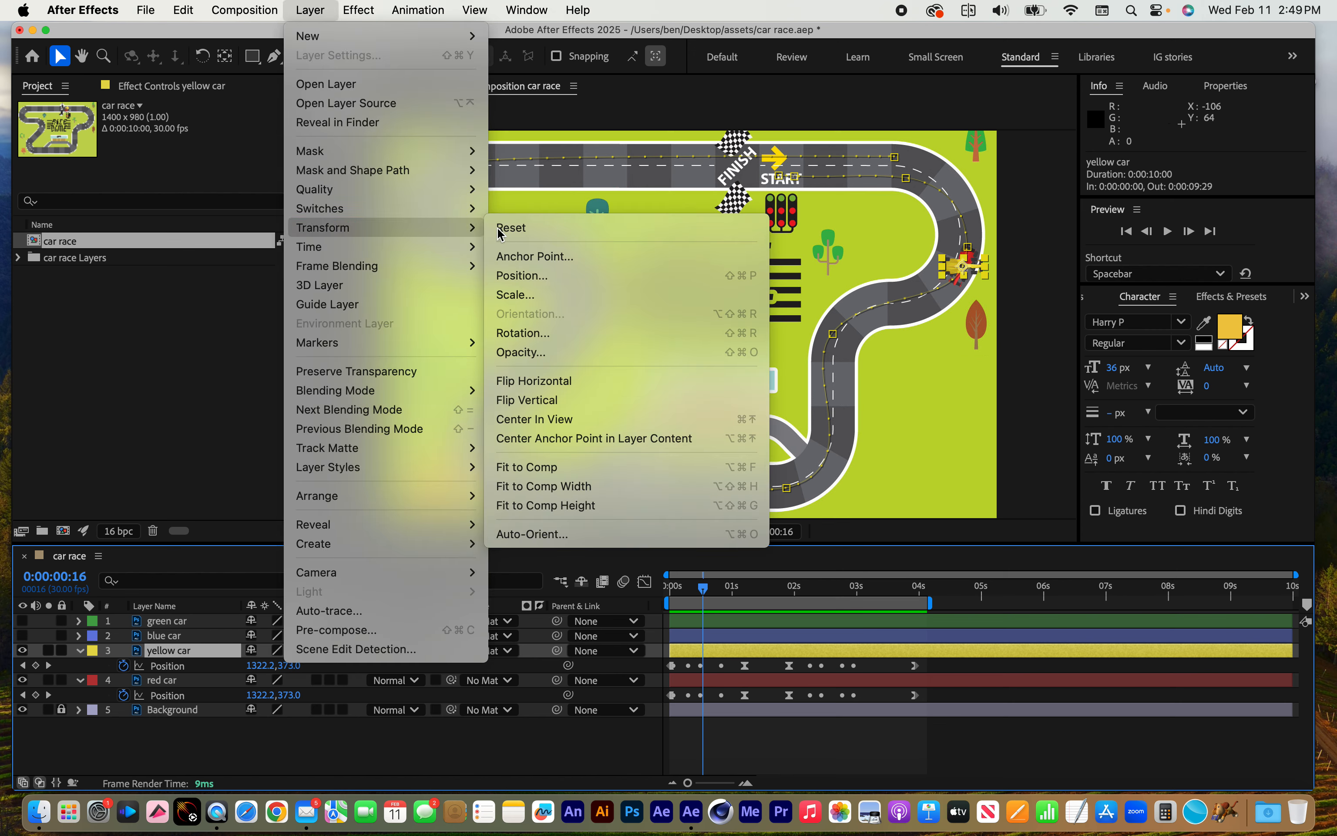
{"action": "left_click", "coordinate": [532, 534]}
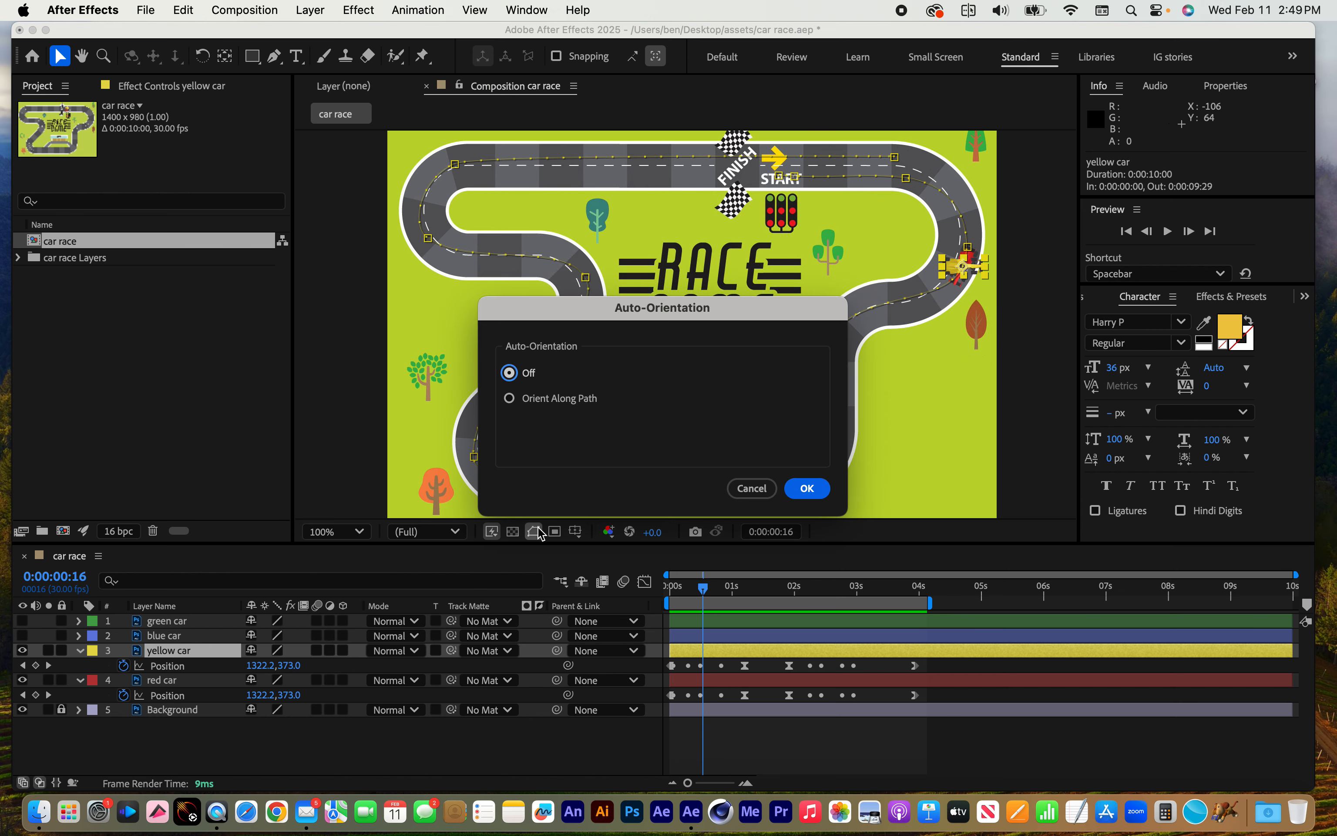
{"action": "left_click", "coordinate": [509, 399]}
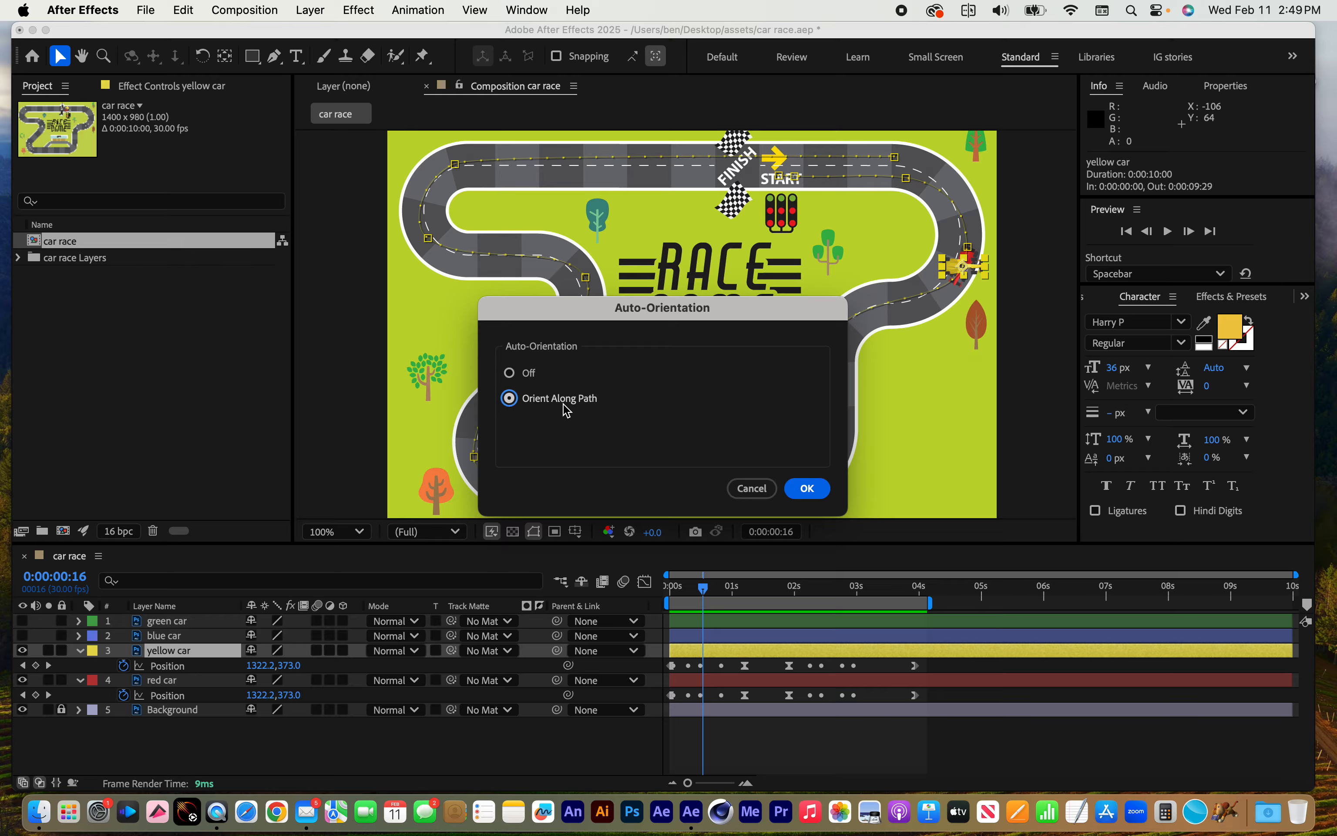
{"action": "left_click", "coordinate": [808, 489]}
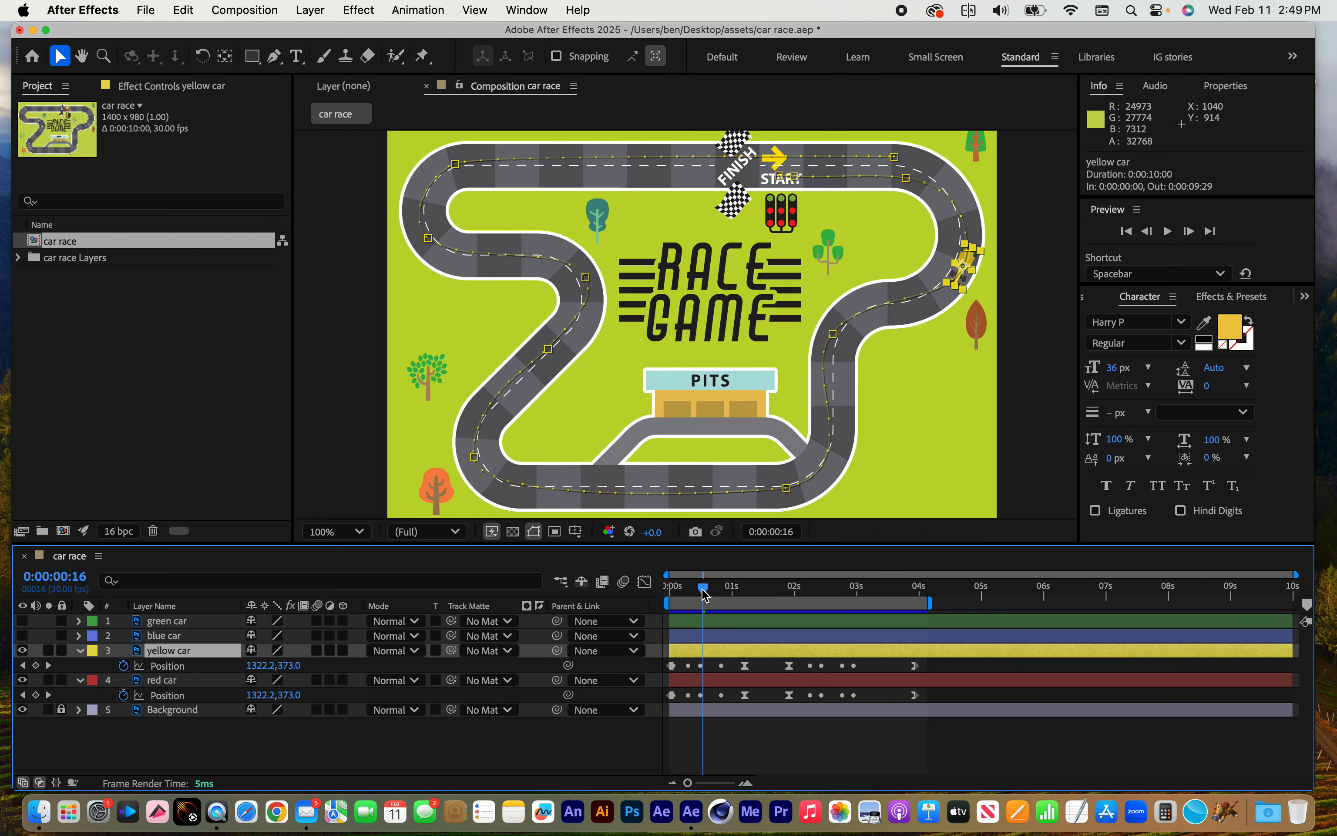
- Lock the red car layer and shift the yellow car's Position keyframes forward in time so it trails the red car
{"action": "left_click_drag", "start_coordinate": [704, 592], "coordinate": [741, 591]}
{"action": "left_click", "coordinate": [62, 681]}
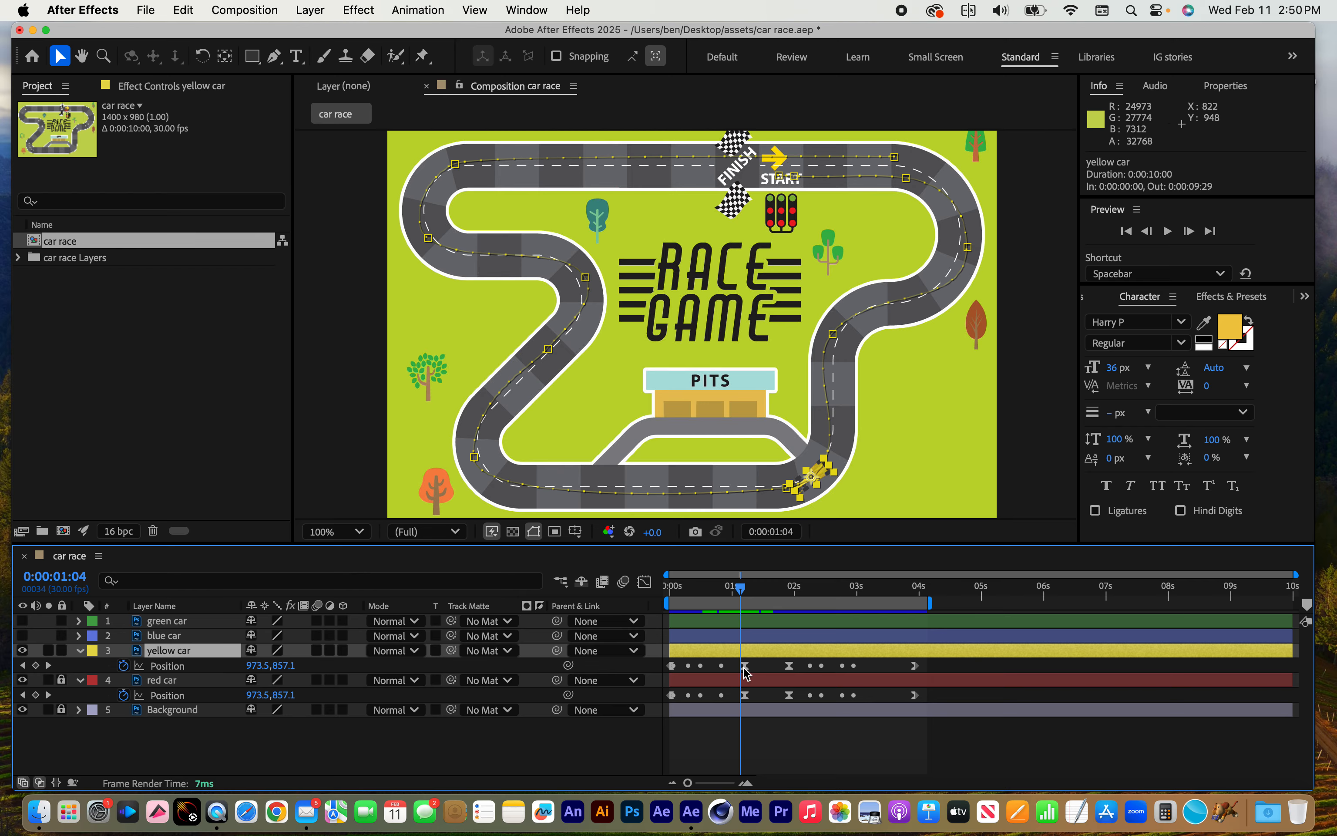
{"action": "left_click_drag", "start_coordinate": [745, 666], "coordinate": [804, 666]}
{"action": "left_click_drag", "start_coordinate": [914, 665], "coordinate": [927, 665]}
{"action": "left_click_drag", "start_coordinate": [740, 588], "coordinate": [751, 589]}
- Reshape the yellow car's motion path along the start straight and the right-hand bends so it differs from the red car's
{"action": "left_click_drag", "start_coordinate": [832, 334], "coordinate": [852, 334]}
{"action": "left_click_drag", "start_coordinate": [968, 247], "coordinate": [947, 243]}
{"action": "left_click_drag", "start_coordinate": [778, 176], "coordinate": [820, 157]}
{"action": "left_click_drag", "start_coordinate": [906, 179], "coordinate": [944, 178]}
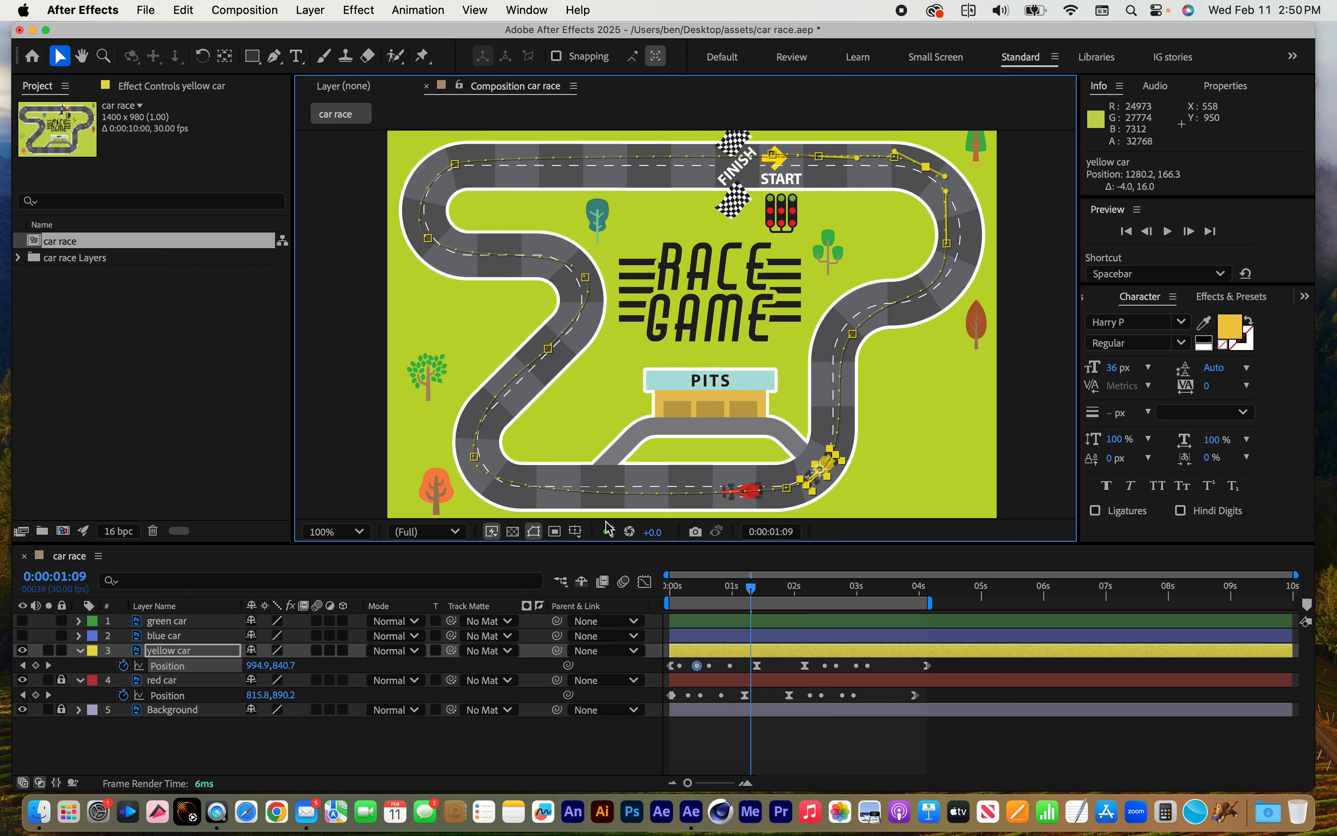
- Reposition the yellow car's motion path points through the left-hand bends of the track to vary its racing line
{"action": "left_click", "coordinate": [476, 457]}
{"action": "left_click_drag", "start_coordinate": [477, 456], "coordinate": [492, 449]}
{"action": "left_click_drag", "start_coordinate": [551, 352], "coordinate": [589, 271]}
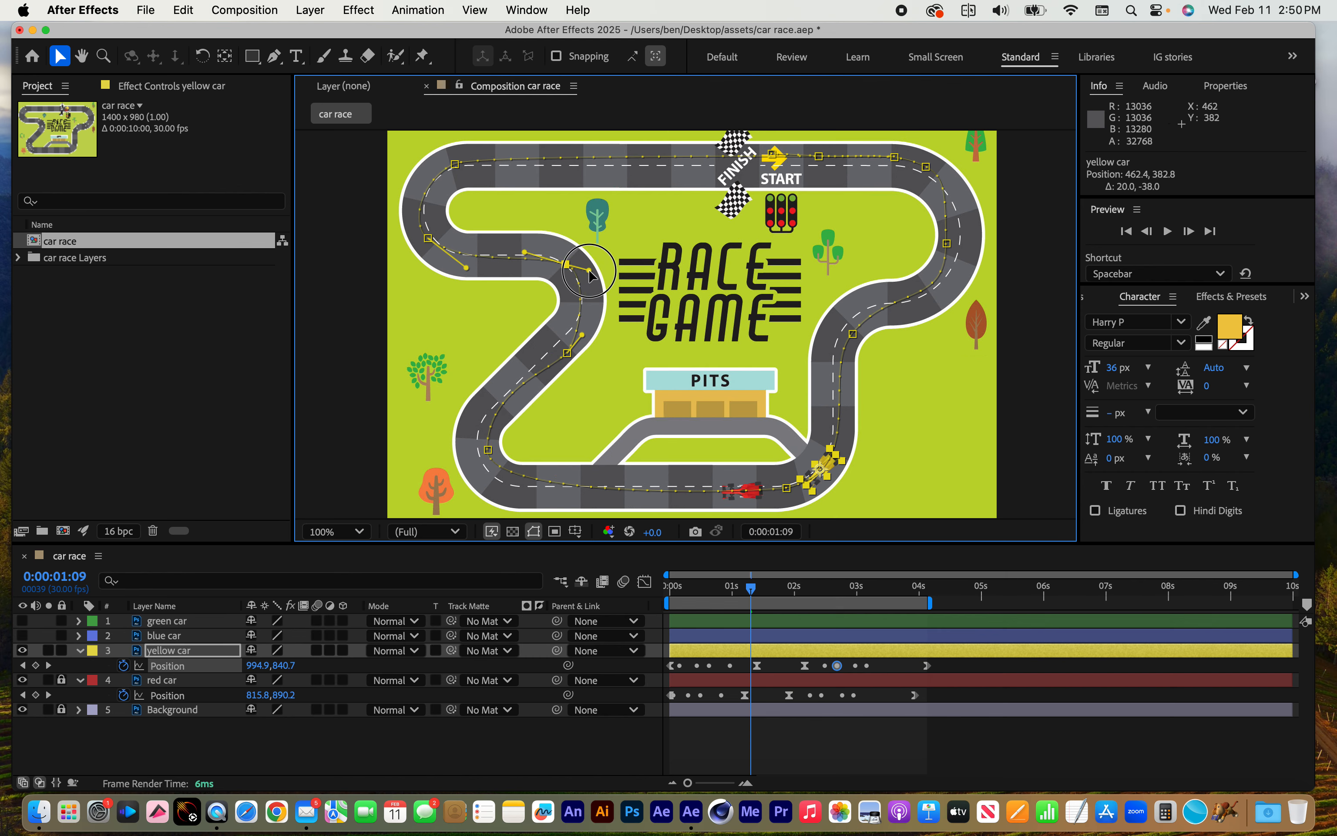
{"action": "left_click_drag", "start_coordinate": [426, 239], "coordinate": [446, 275]}
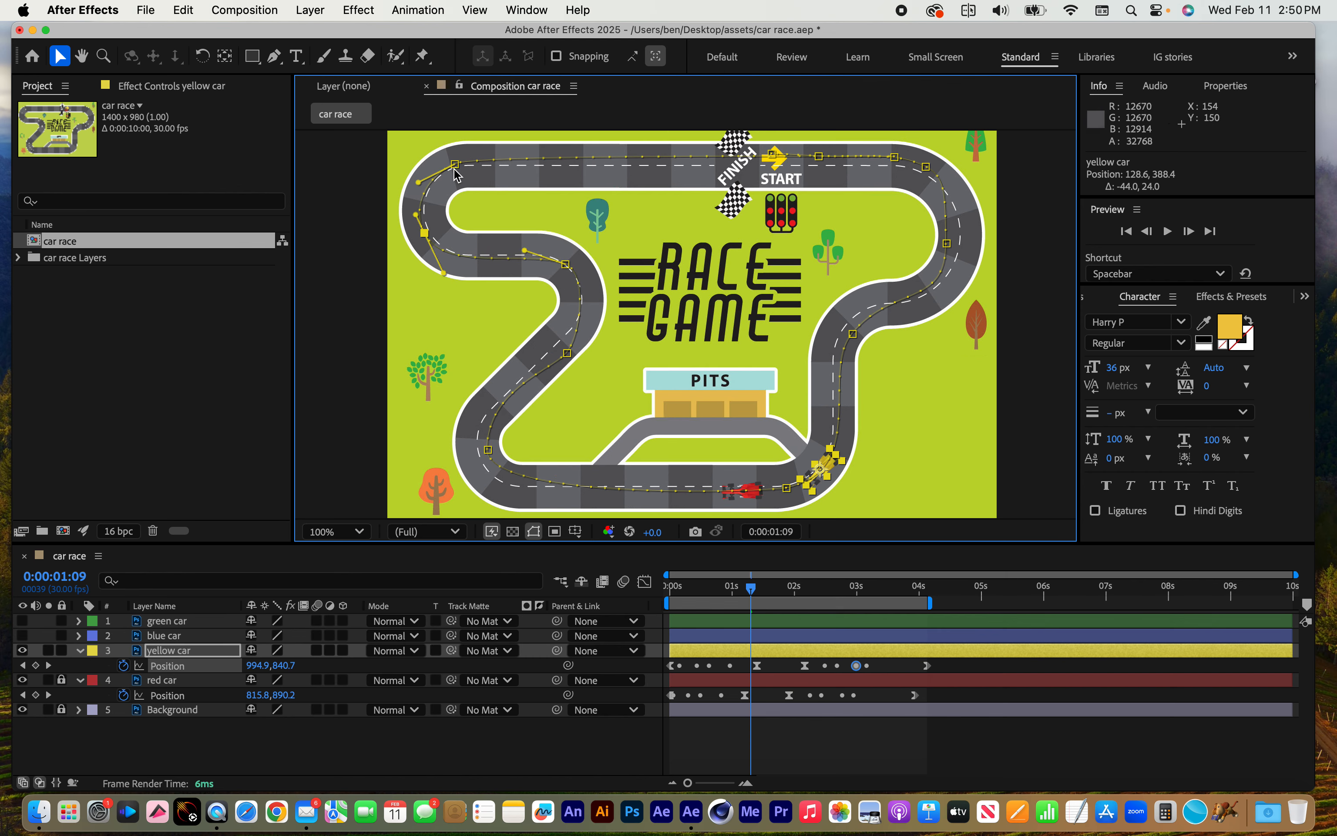
{"action": "left_click_drag", "start_coordinate": [454, 164], "coordinate": [503, 154]}
- Refine the yellow car's path near the start, placing the second point at about 1003, 115 and lowering the path's end point
{"action": "key", "text": "period"}
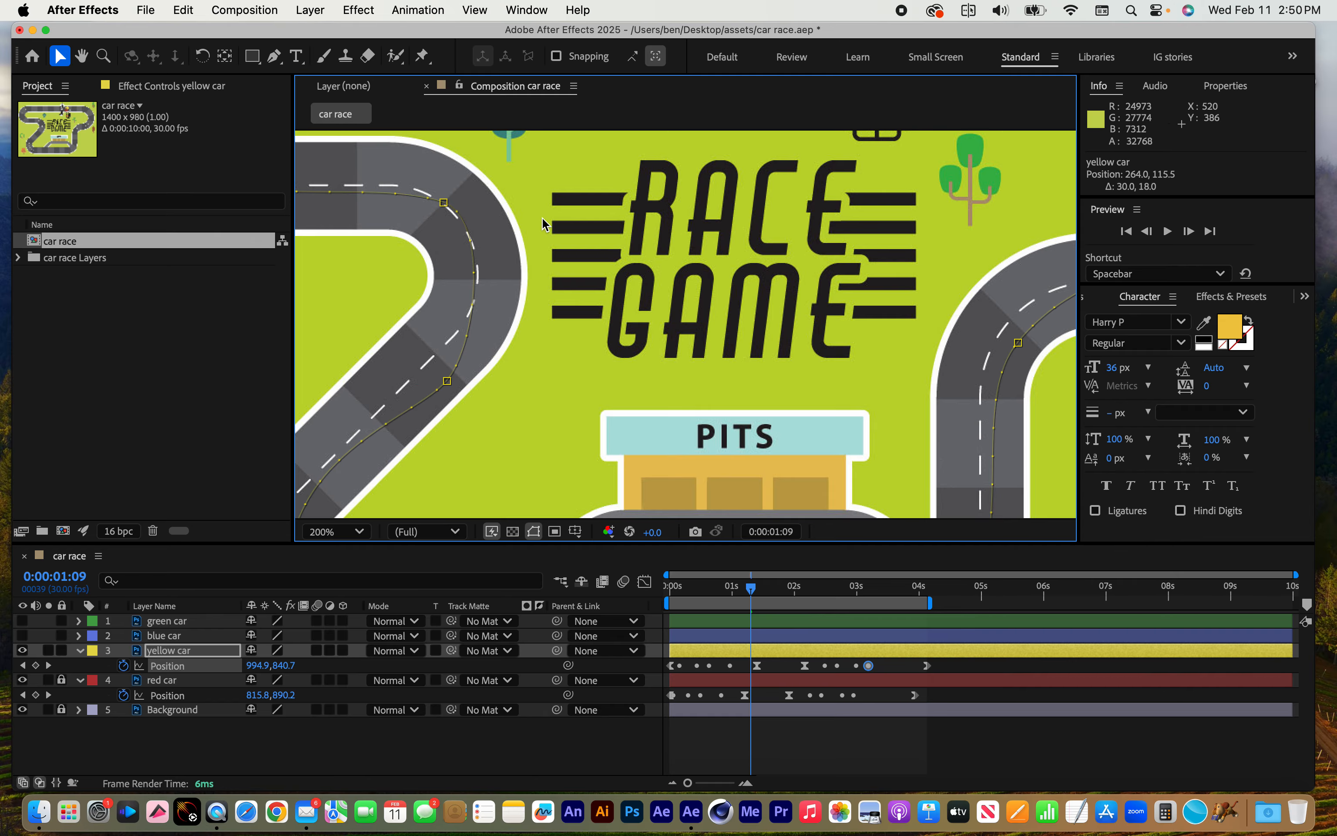
{"action": "key", "text": "h"}
{"action": "left_click_drag", "start_coordinate": [542, 244], "coordinate": [812, 426]}
{"action": "left_click_drag", "start_coordinate": [697, 284], "coordinate": [326, 409]}
{"action": "left_click_drag", "start_coordinate": [790, 367], "coordinate": [634, 350]}
{"action": "key", "text": "v"}
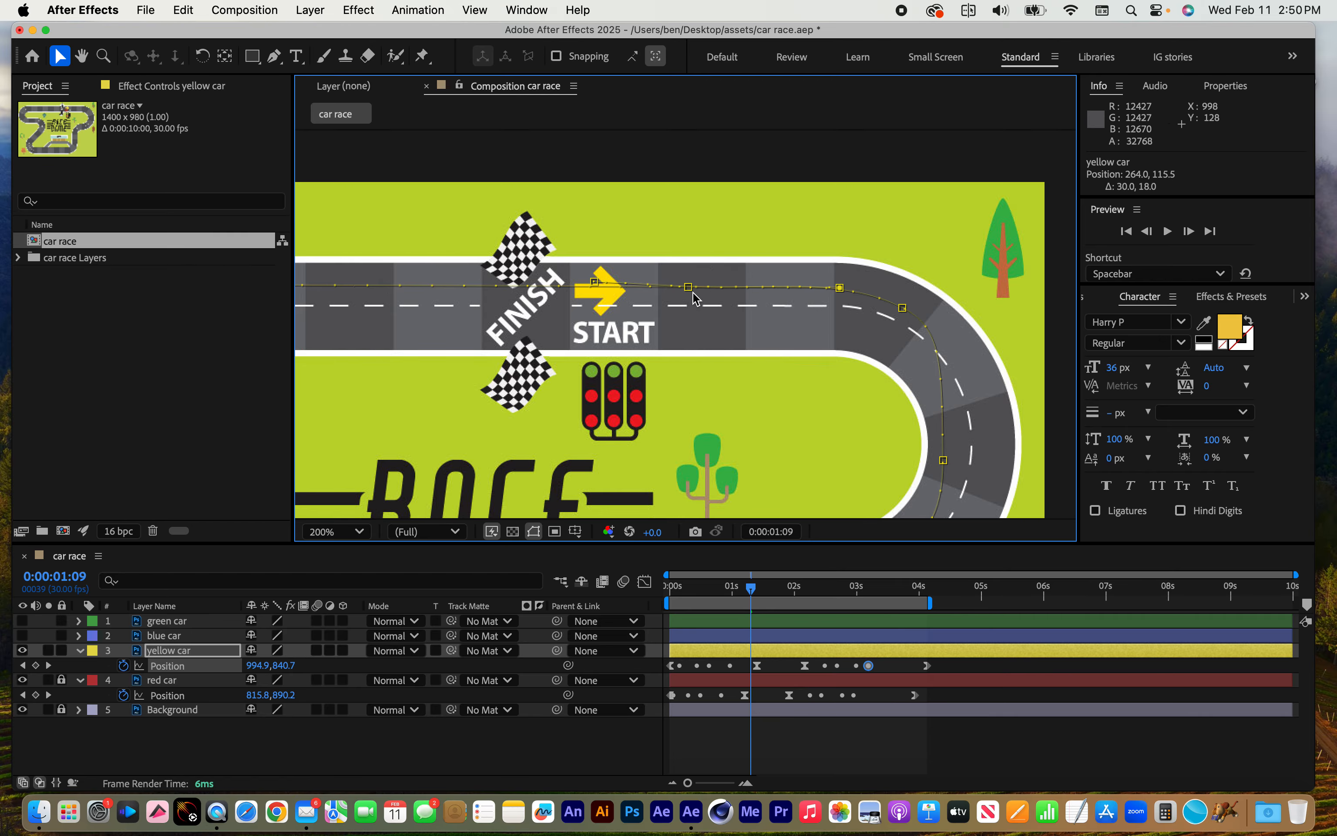
{"action": "mouse_move", "coordinate": [688, 286]}
{"action": "left_mouse_down"}
{"action": "mouse_move", "coordinate": [691, 323]}
{"action": "mouse_move", "coordinate": [691, 278]}
{"action": "left_mouse_up"}
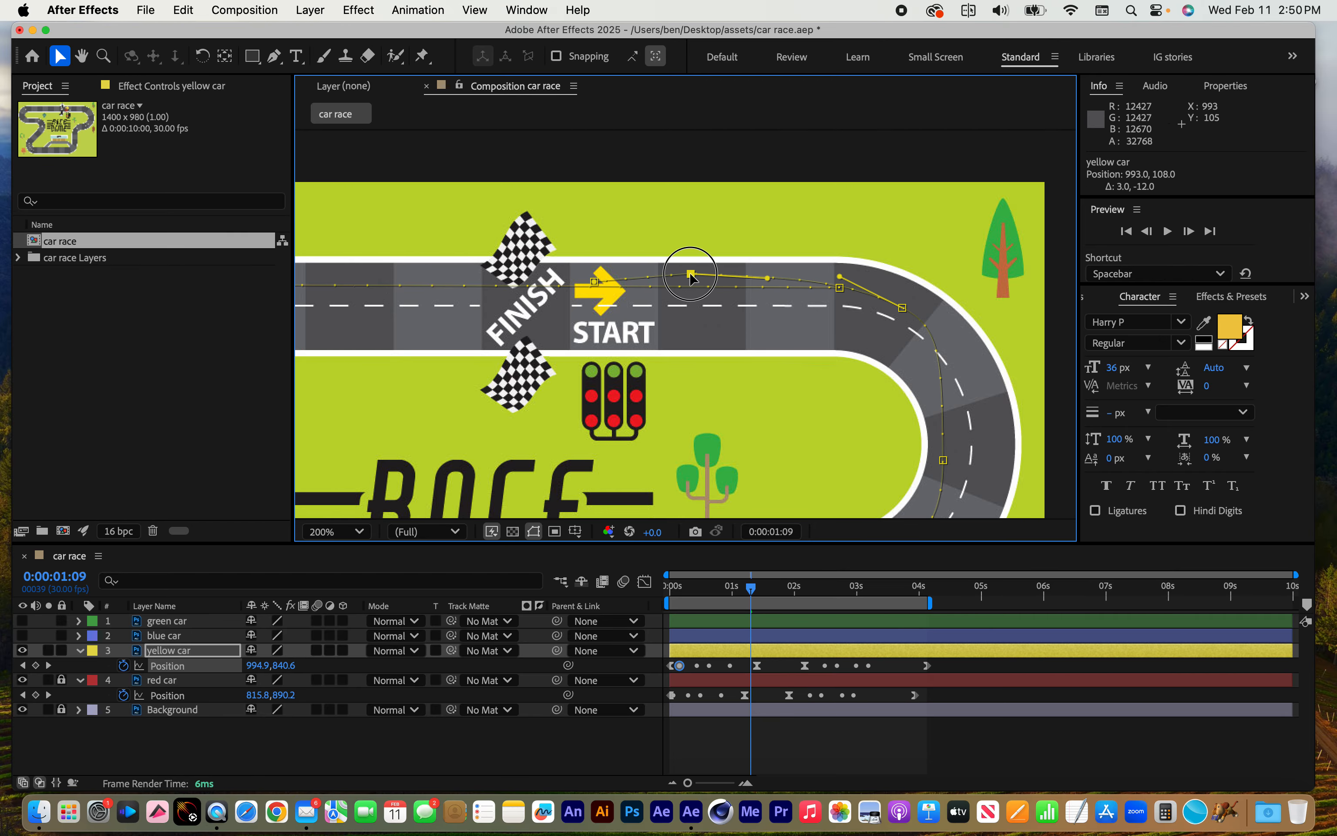
{"action": "left_click", "coordinate": [839, 289]}
{"action": "left_click_drag", "start_coordinate": [839, 294], "coordinate": [797, 338]}
{"action": "left_click_drag", "start_coordinate": [688, 278], "coordinate": [698, 282]}
{"action": "key", "text": "comma"}
{"action": "key", "text": "space"}
{"action": "left_click_drag", "start_coordinate": [591, 398], "coordinate": [703, 256]}
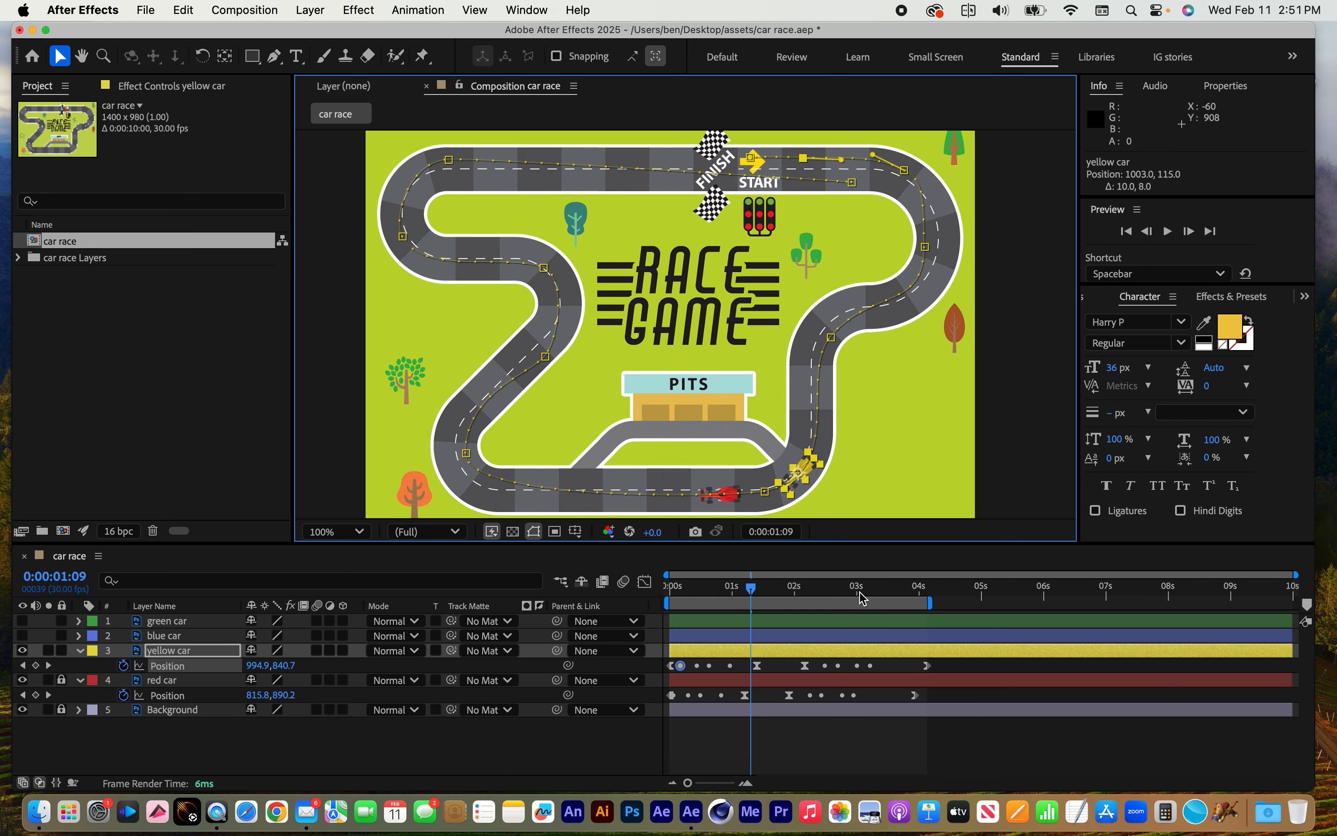
- Preview the race animation from 0:00:00:00 to compare the two cars' motion
{"action": "left_click_drag", "start_coordinate": [749, 588], "coordinate": [652, 588]}
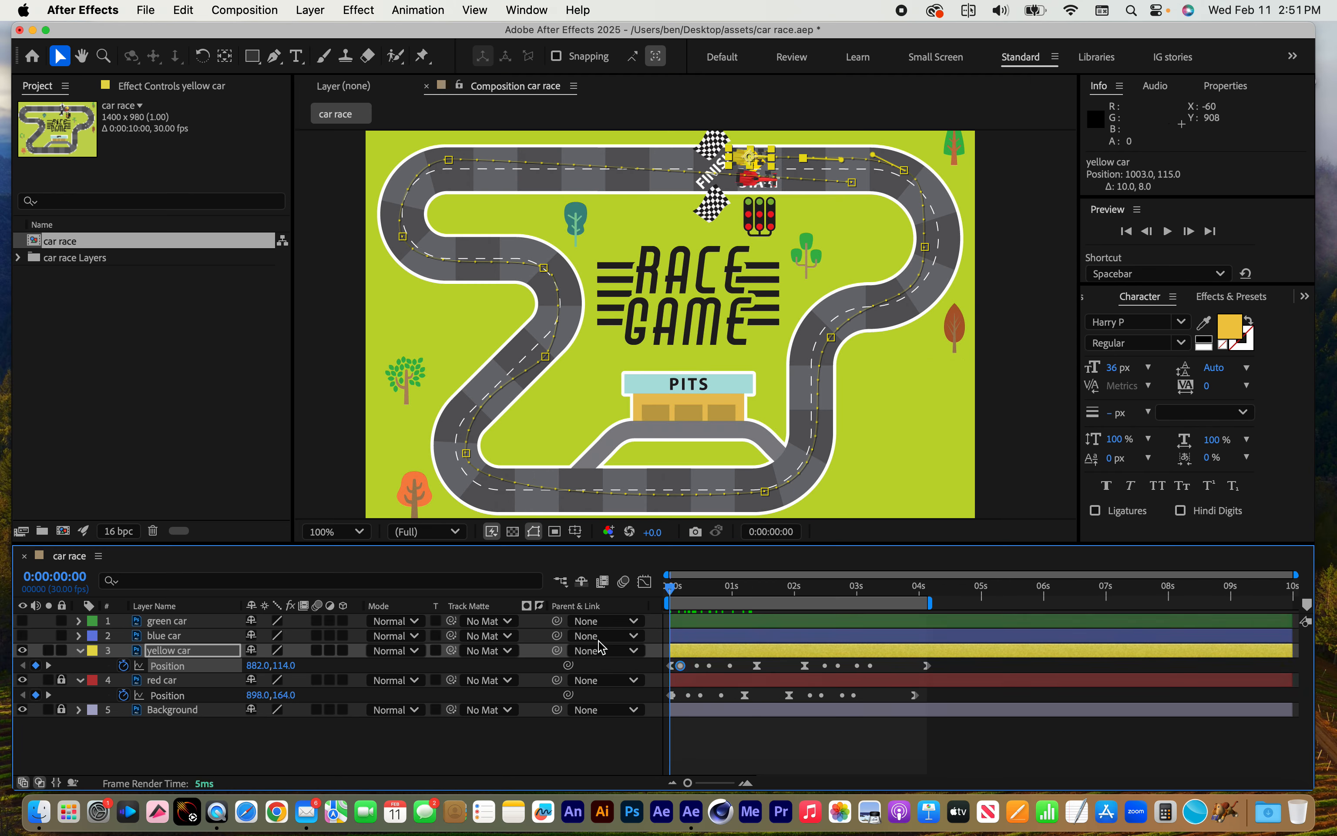
{"action": "left_click", "coordinate": [260, 753]}
{"action": "key", "text": "space"}
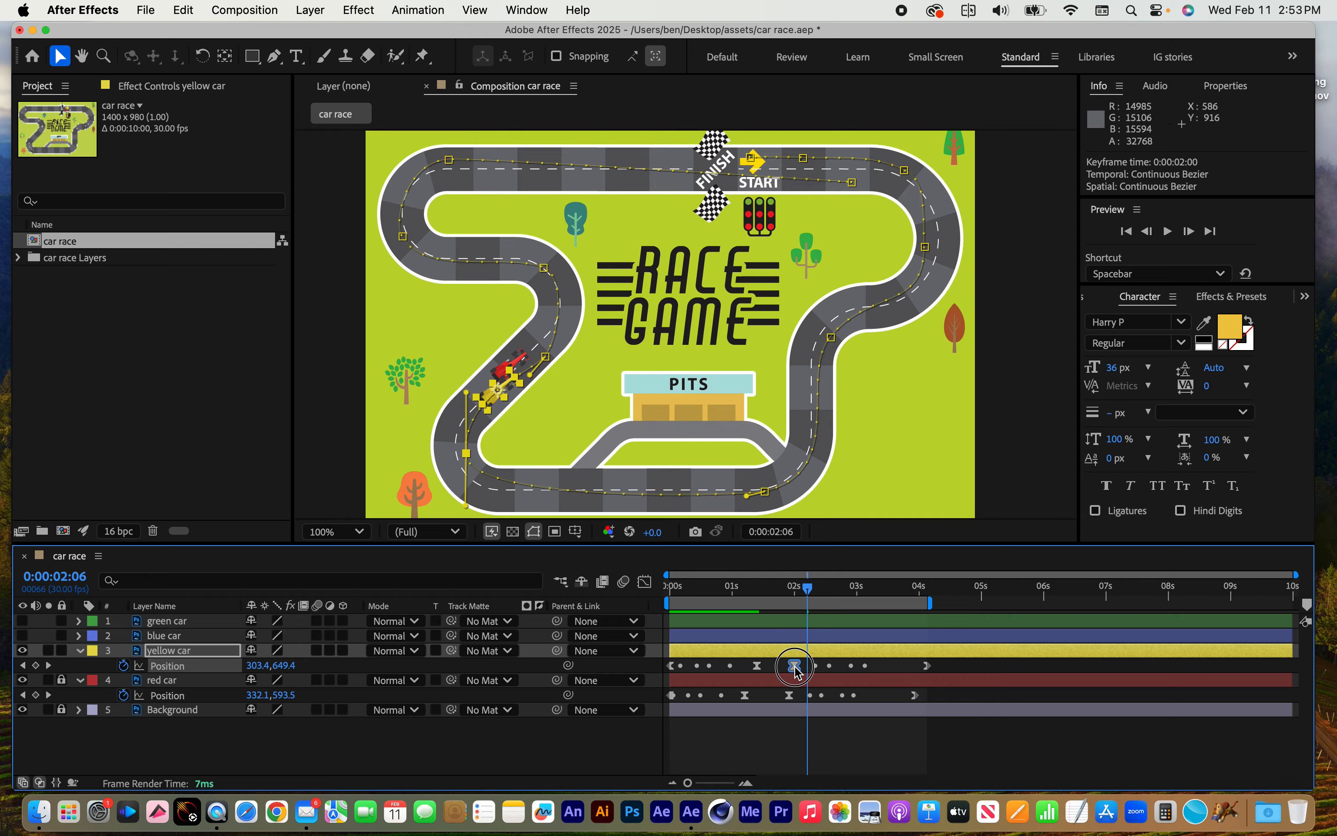
- Move the yellow car's Position keyframe at the lower-left bend to 0:00:02:00
{"action": "left_click_drag", "start_coordinate": [805, 666], "coordinate": [796, 671]}
{"action": "left_click", "coordinate": [809, 684]}
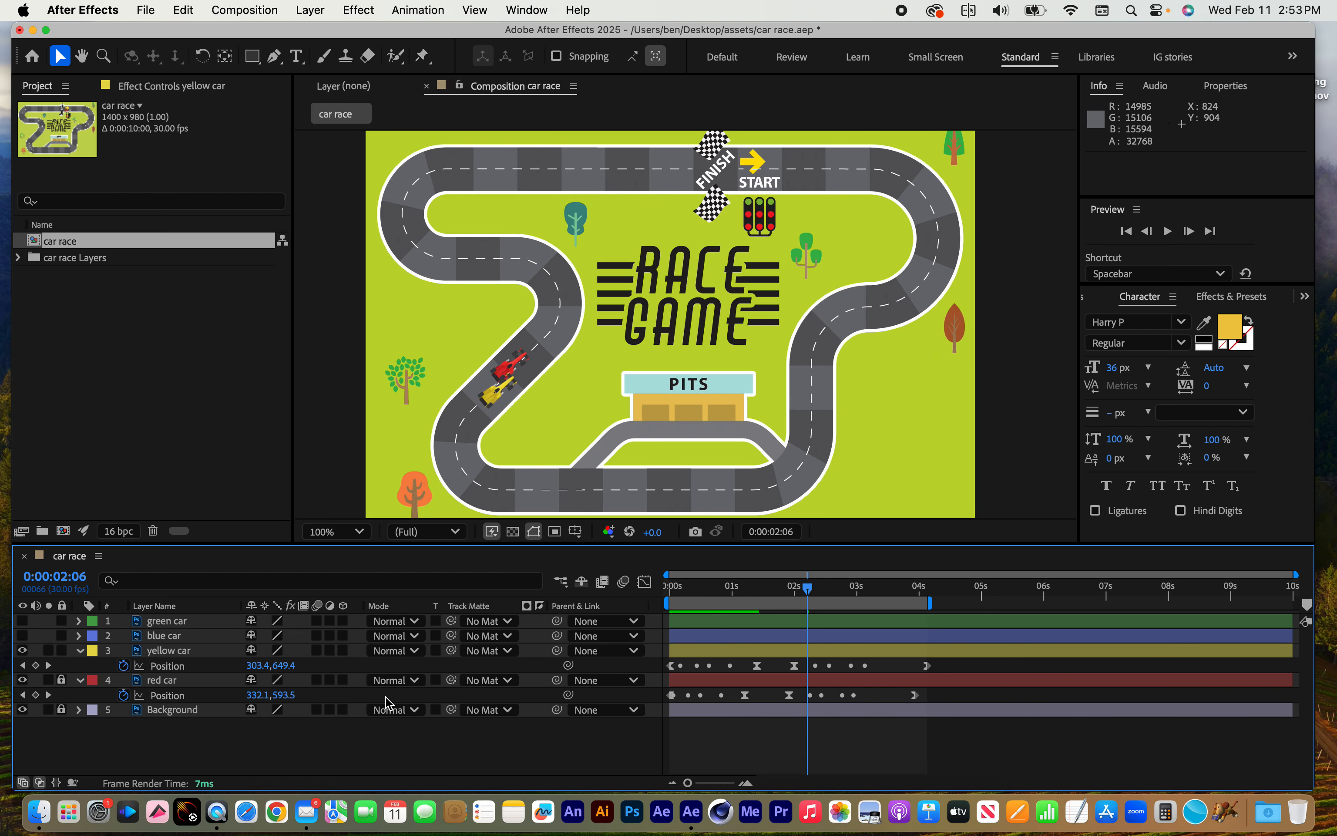
- Unlock the red car layer, add a Position keyframe at 0:00:02:06, and delete the Position keyframes that follow it
{"action": "left_click", "coordinate": [61, 680]}
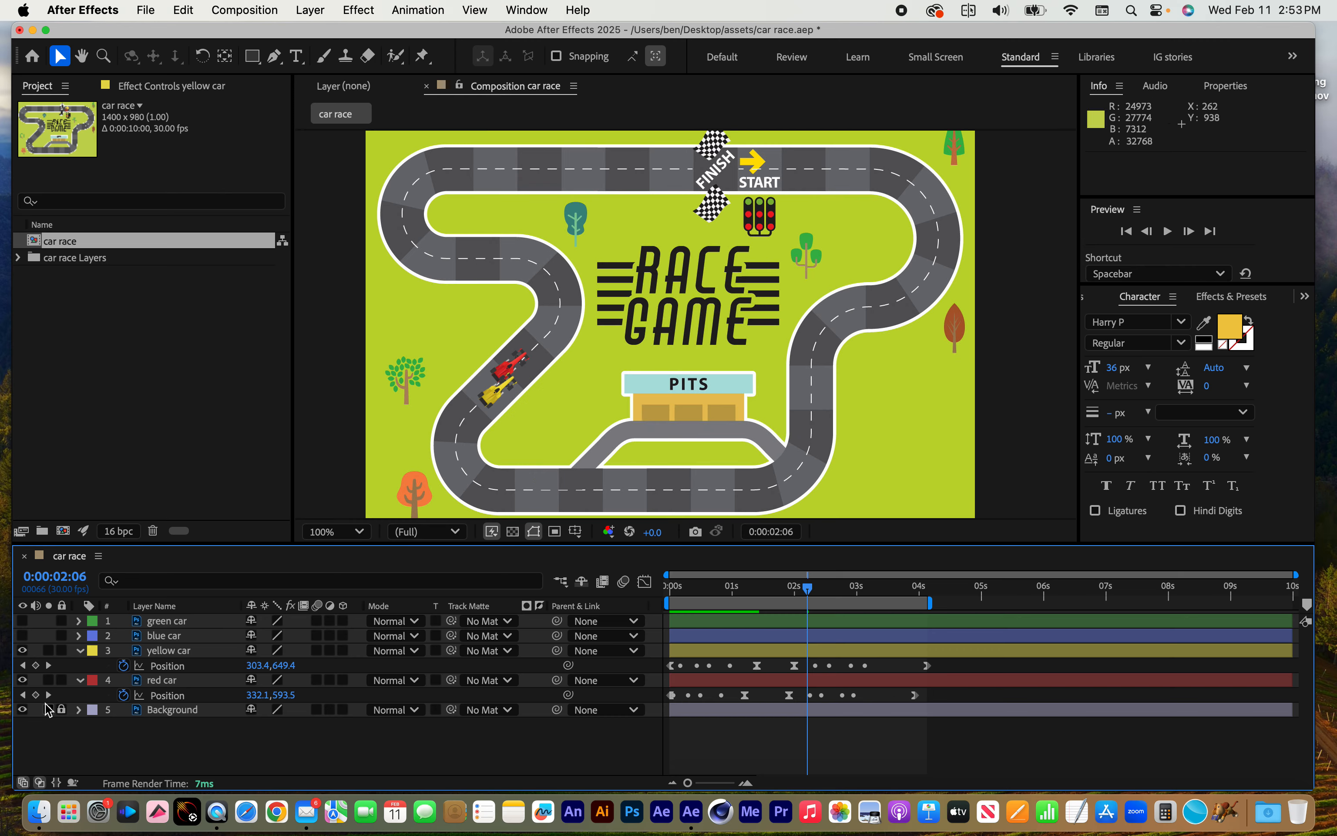
{"action": "left_click", "coordinate": [35, 695]}
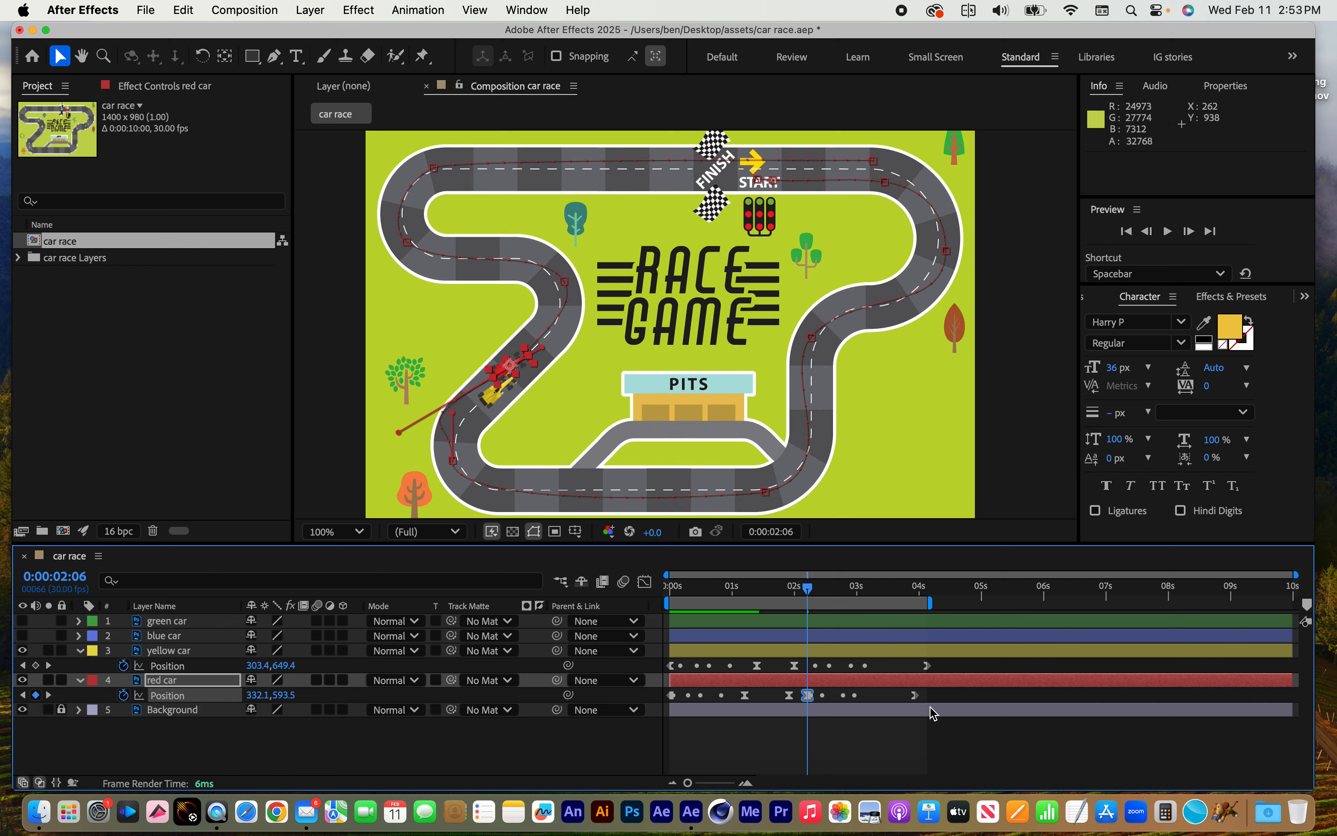
{"action": "left_click_drag", "start_coordinate": [934, 700], "coordinate": [819, 706]}
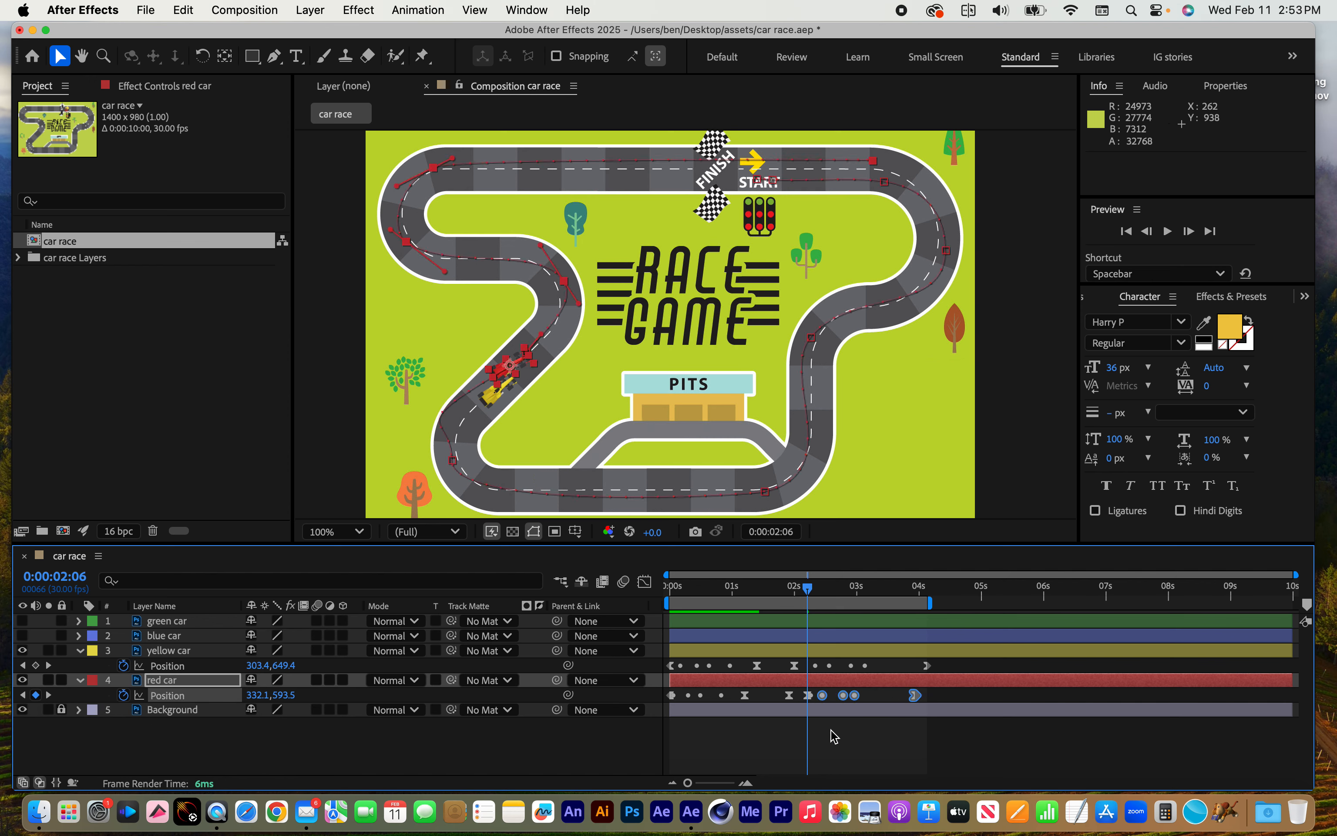
{"action": "key", "text": "Delete"}
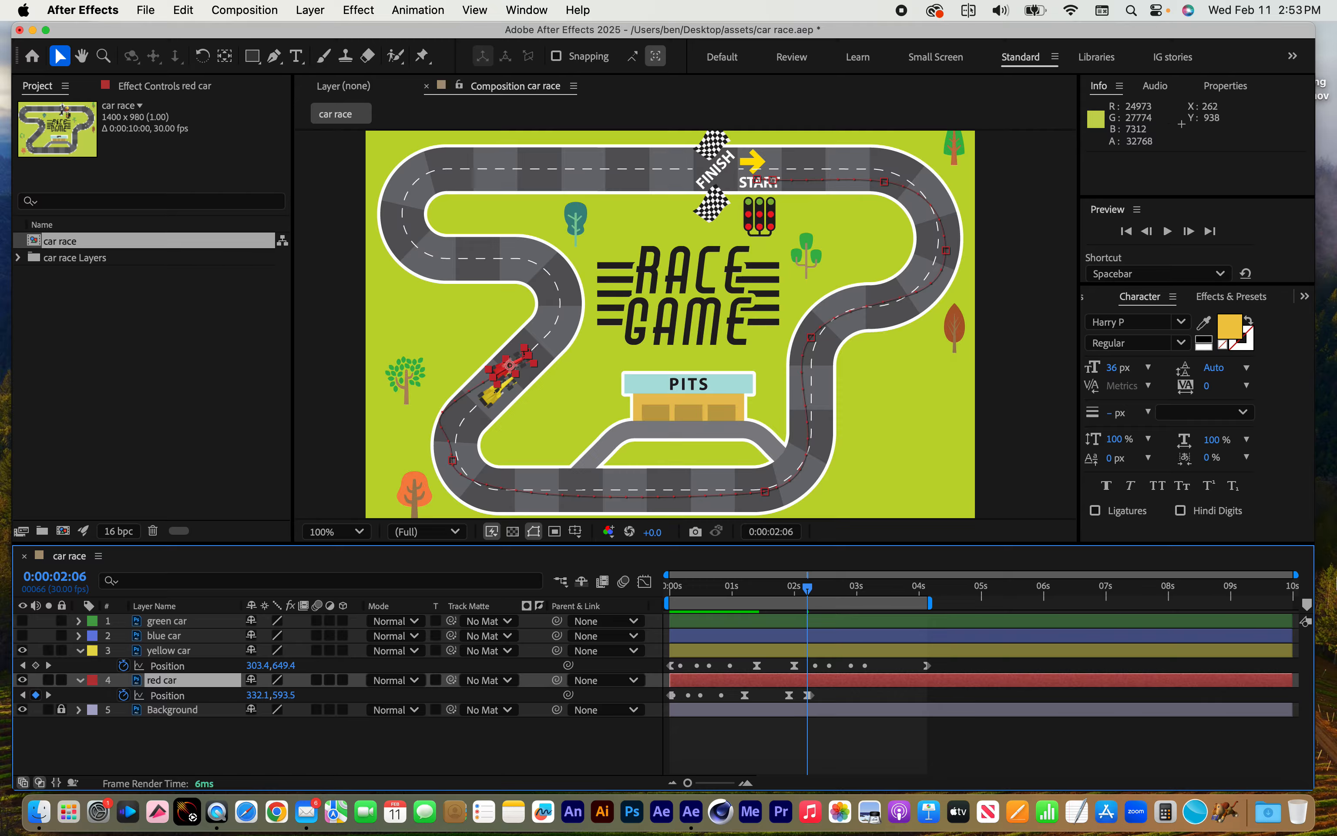
- Delete the red car's leftover Position keyframe just after 0:00:02:06
{"action": "left_click_drag", "start_coordinate": [1295, 575], "coordinate": [872, 566]}
{"action": "left_click_drag", "start_coordinate": [1116, 697], "coordinate": [1133, 699]}
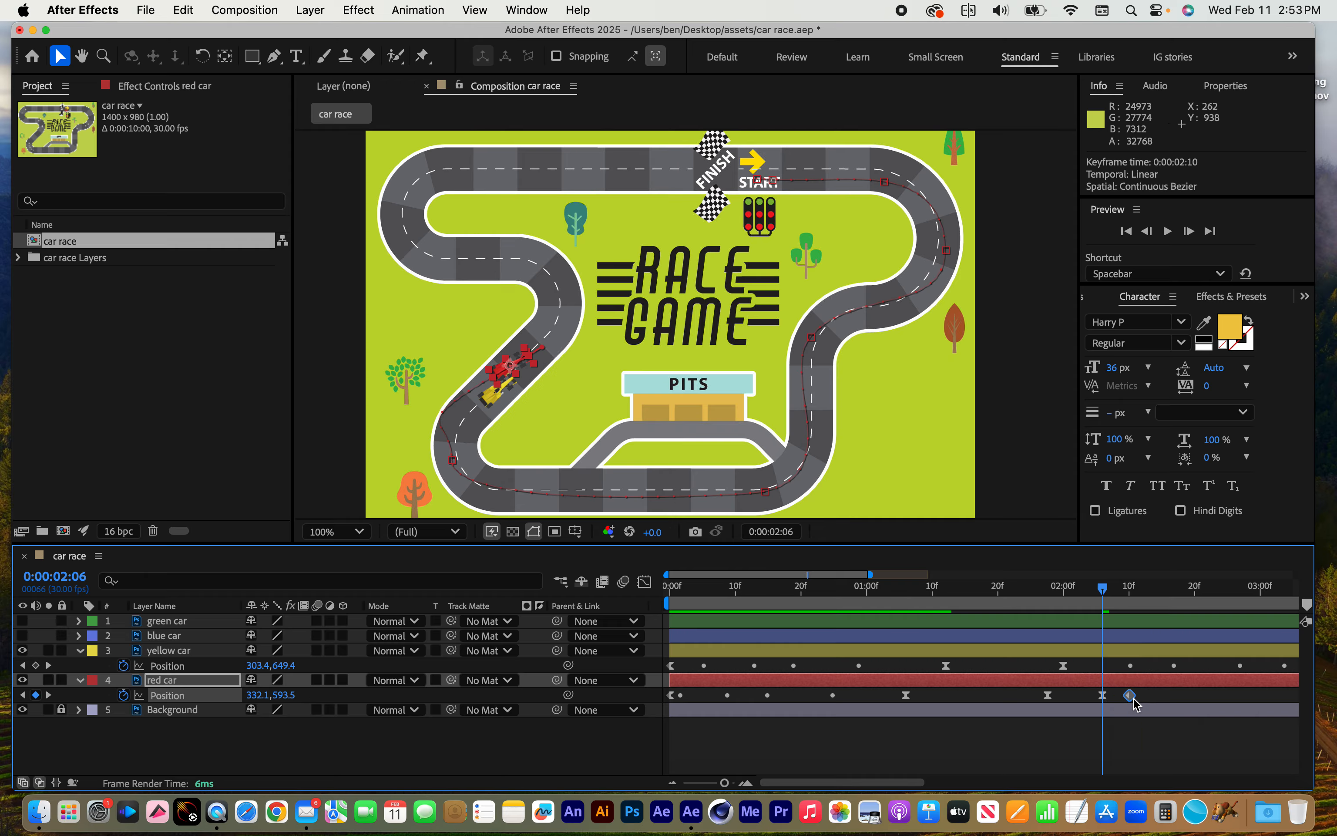
{"action": "key", "text": "Delete"}
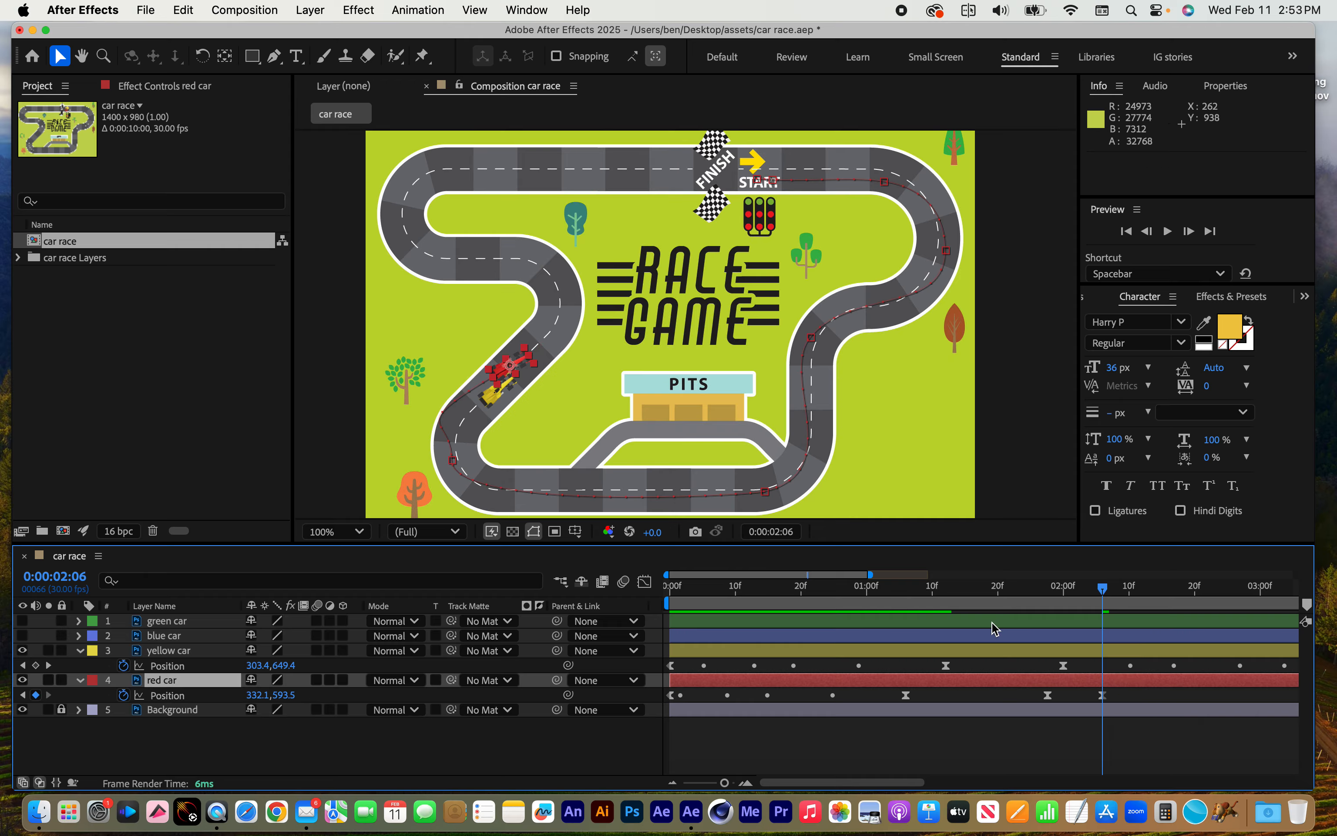
{"action": "left_click_drag", "start_coordinate": [870, 574], "coordinate": [1296, 573]}
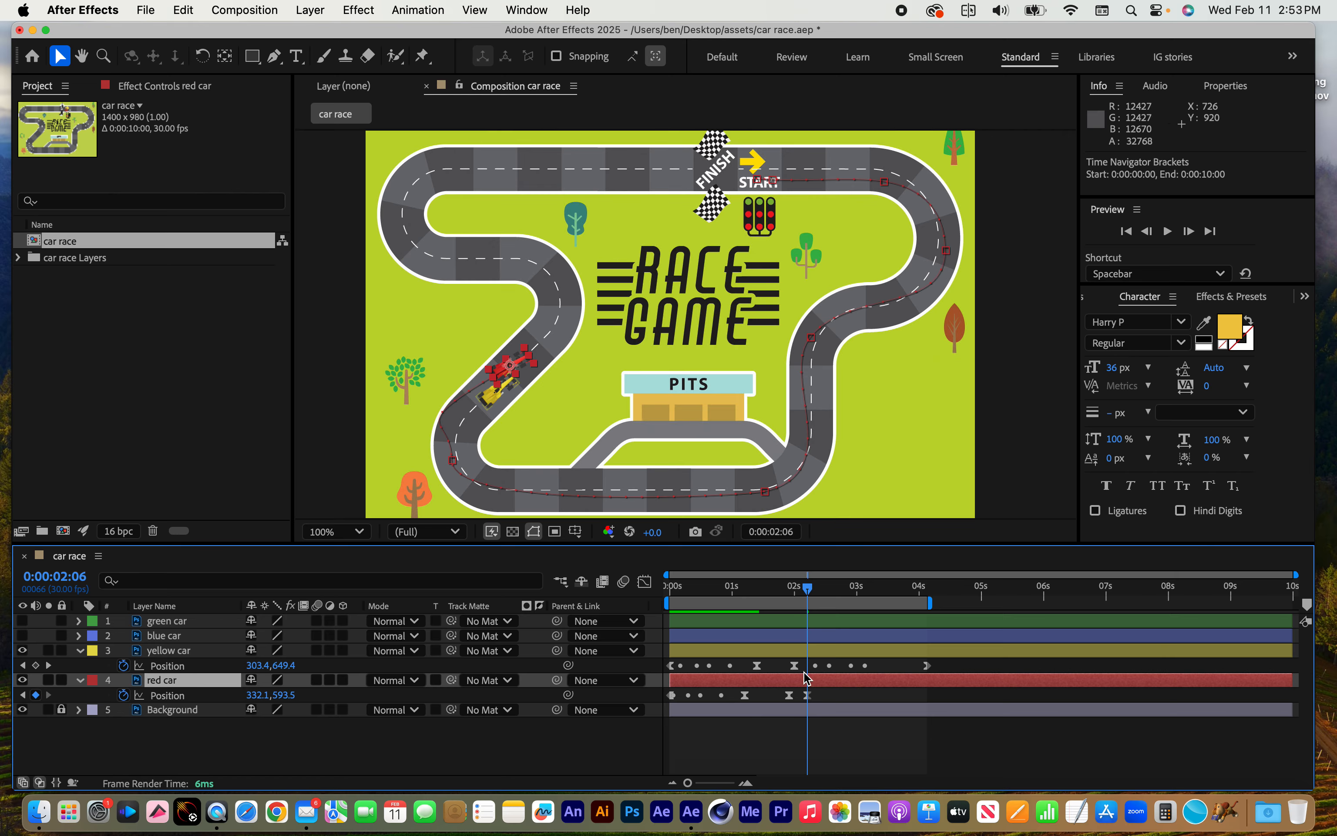
- Shift the yellow car's lower-left bend keyframe to 0:00:02:01, and at 0:00:02:08 move the red car off the track to about 102, 520
{"action": "left_click_drag", "start_coordinate": [796, 668], "coordinate": [798, 668]}
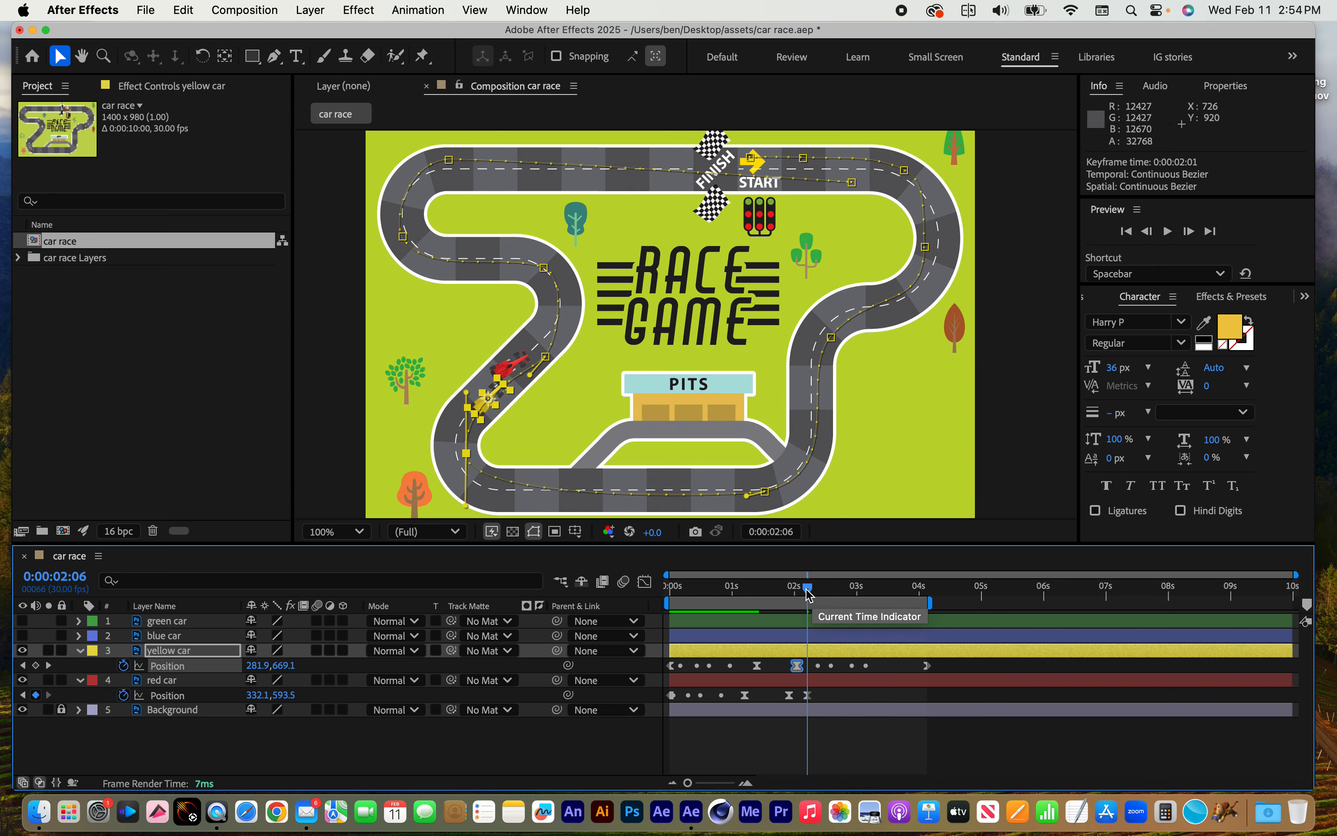
{"action": "left_click_drag", "start_coordinate": [808, 589], "coordinate": [811, 592]}
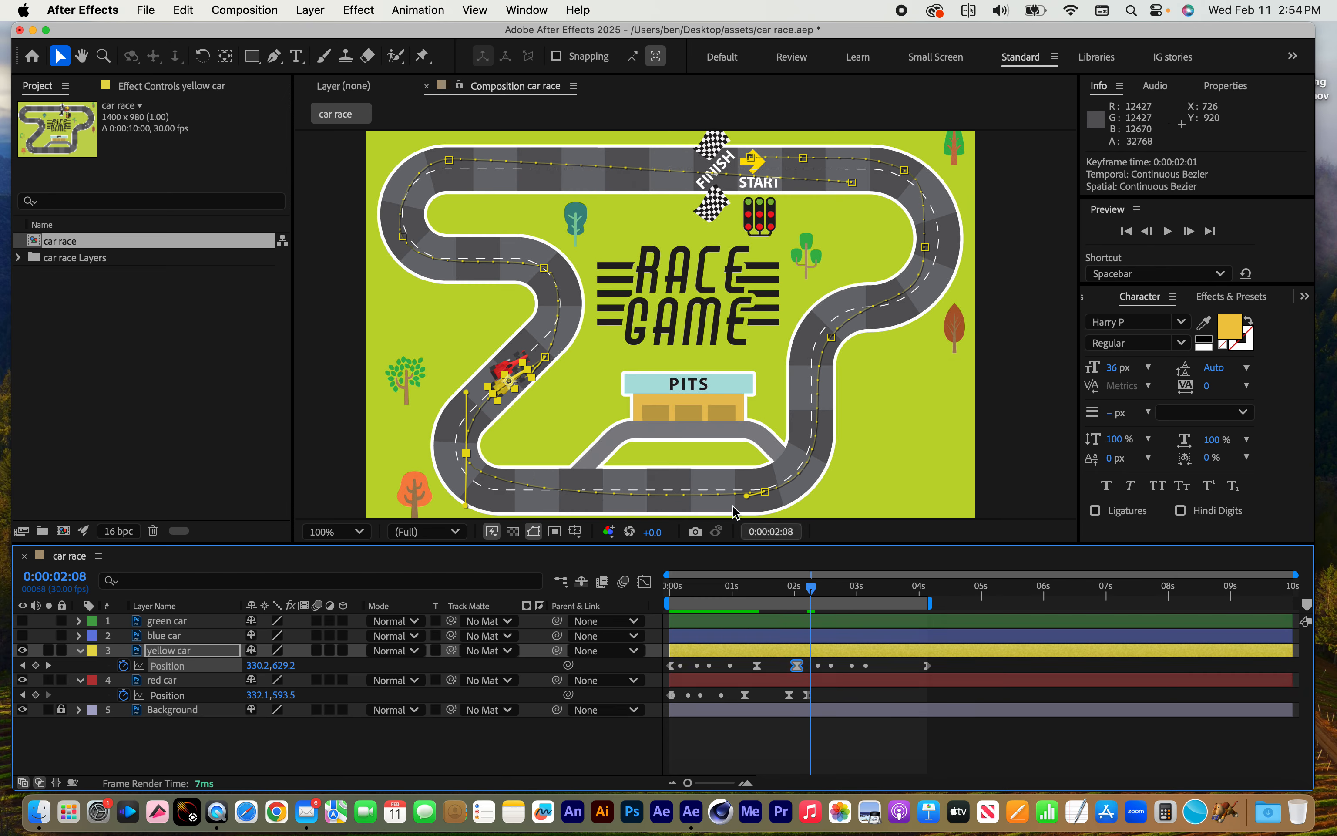
{"action": "left_click", "coordinate": [794, 684]}
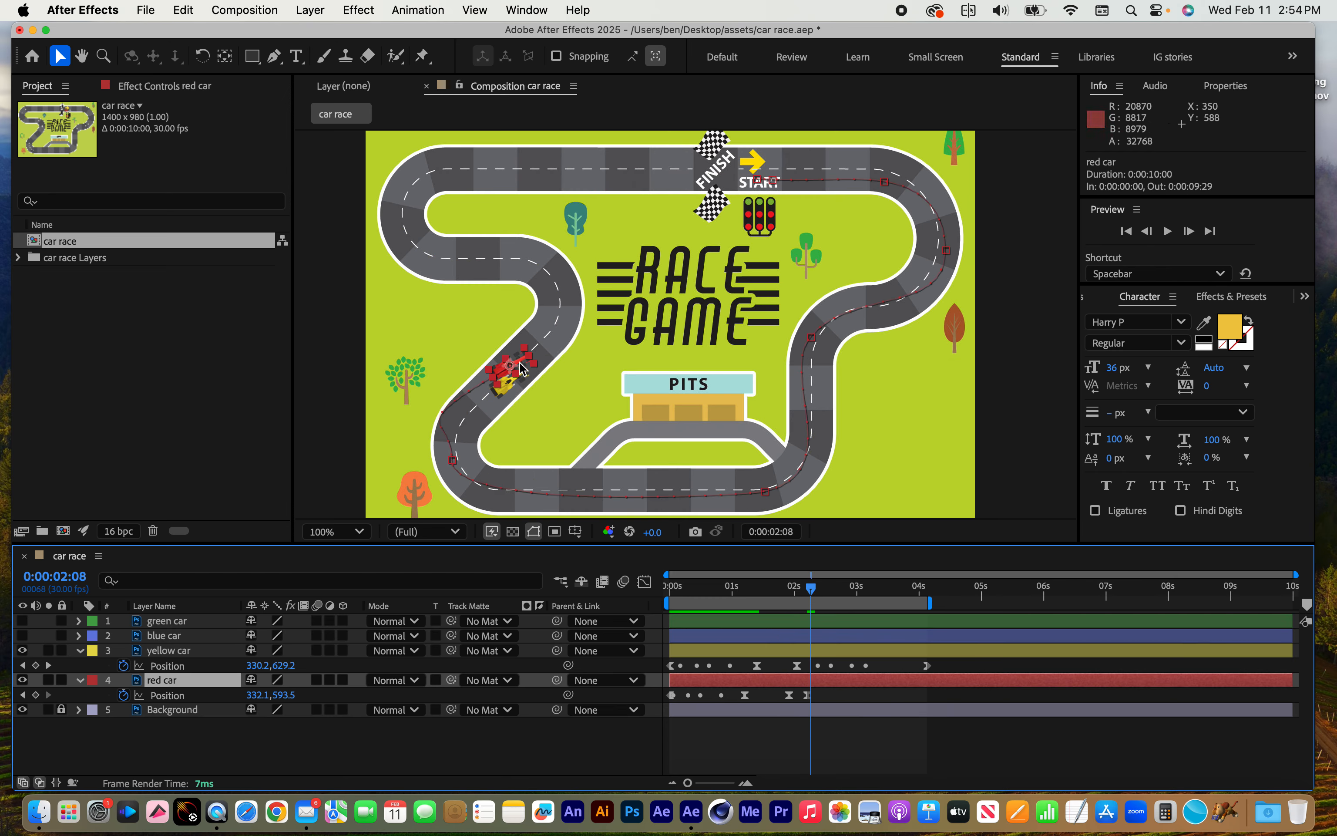
{"action": "left_click_drag", "start_coordinate": [522, 365], "coordinate": [423, 334]}
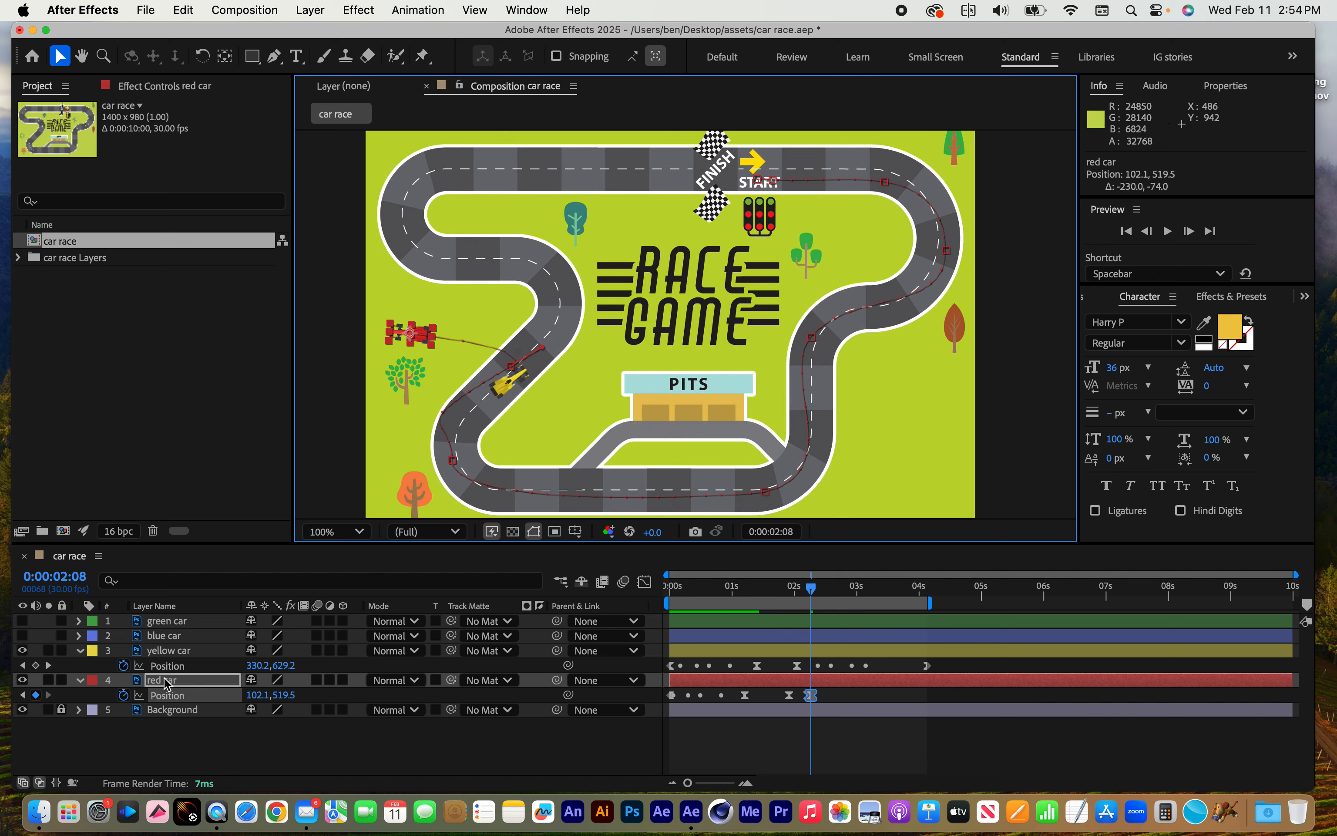
- Add a Rotation keyframe to the red car at 0:00:02:06, and move its off-track Position keyframe to 0:00:02:12
{"action": "key", "text": "shift+r"}
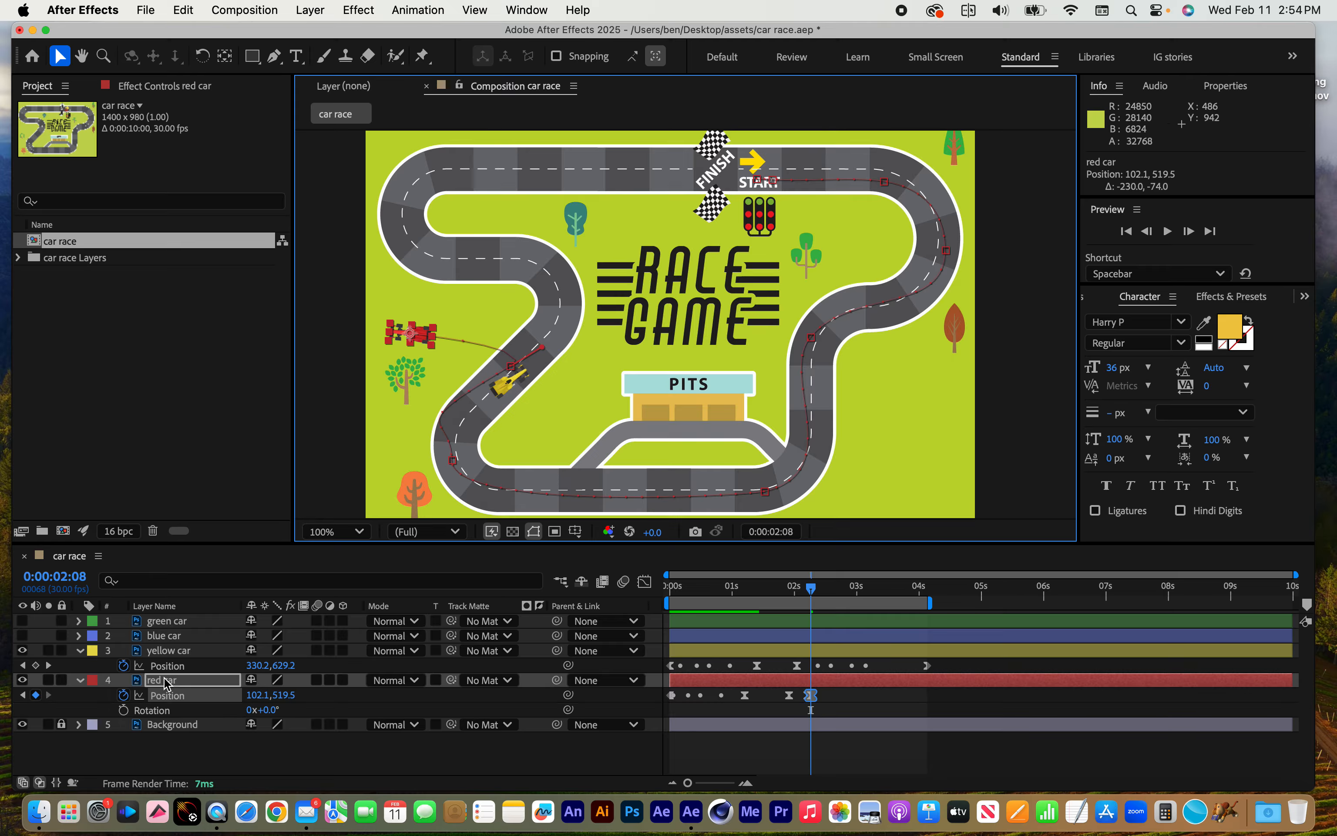
{"action": "mouse_move", "coordinate": [816, 592]}
{"action": "left_mouse_down"}
{"action": "mouse_move", "coordinate": [794, 590]}
{"action": "mouse_move", "coordinate": [810, 591]}
{"action": "left_mouse_up"}
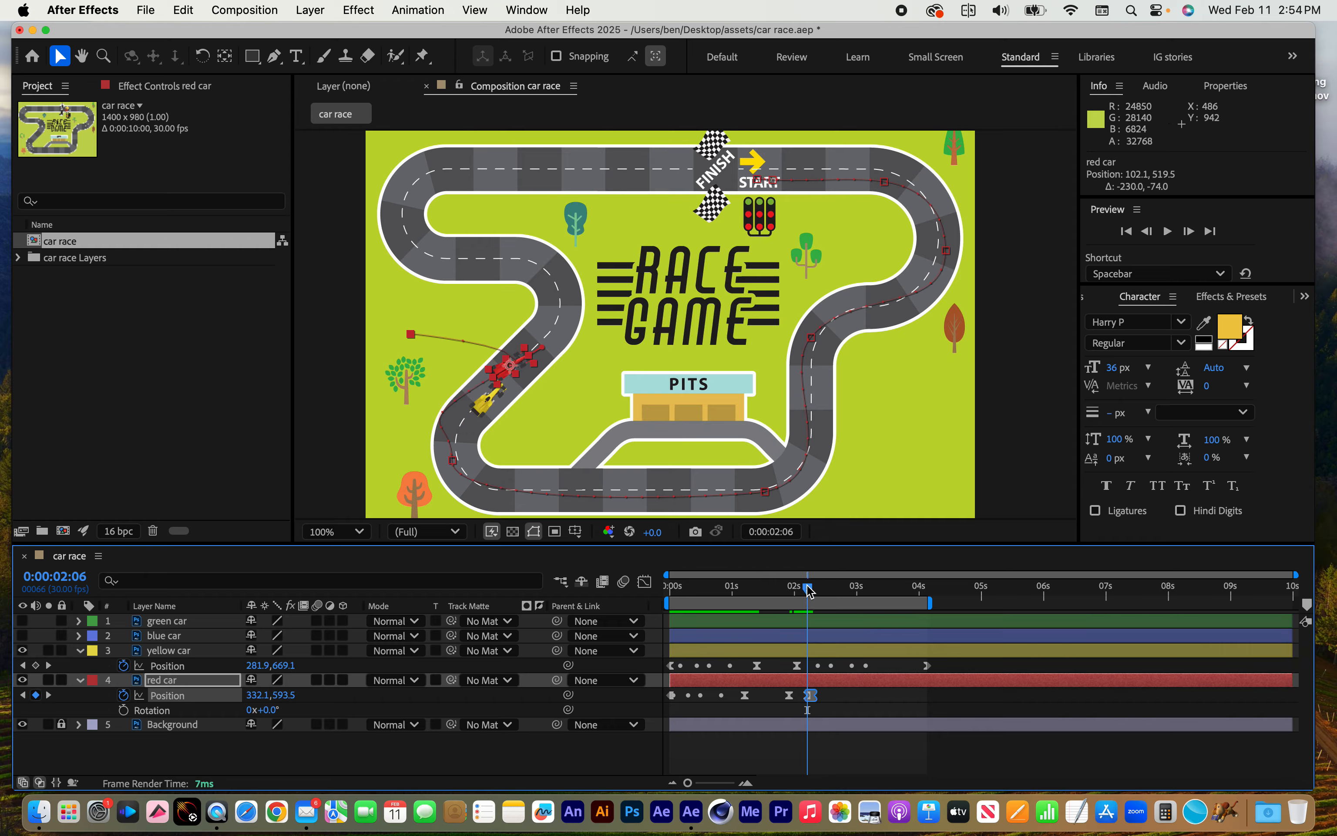
{"action": "left_click", "coordinate": [123, 711]}
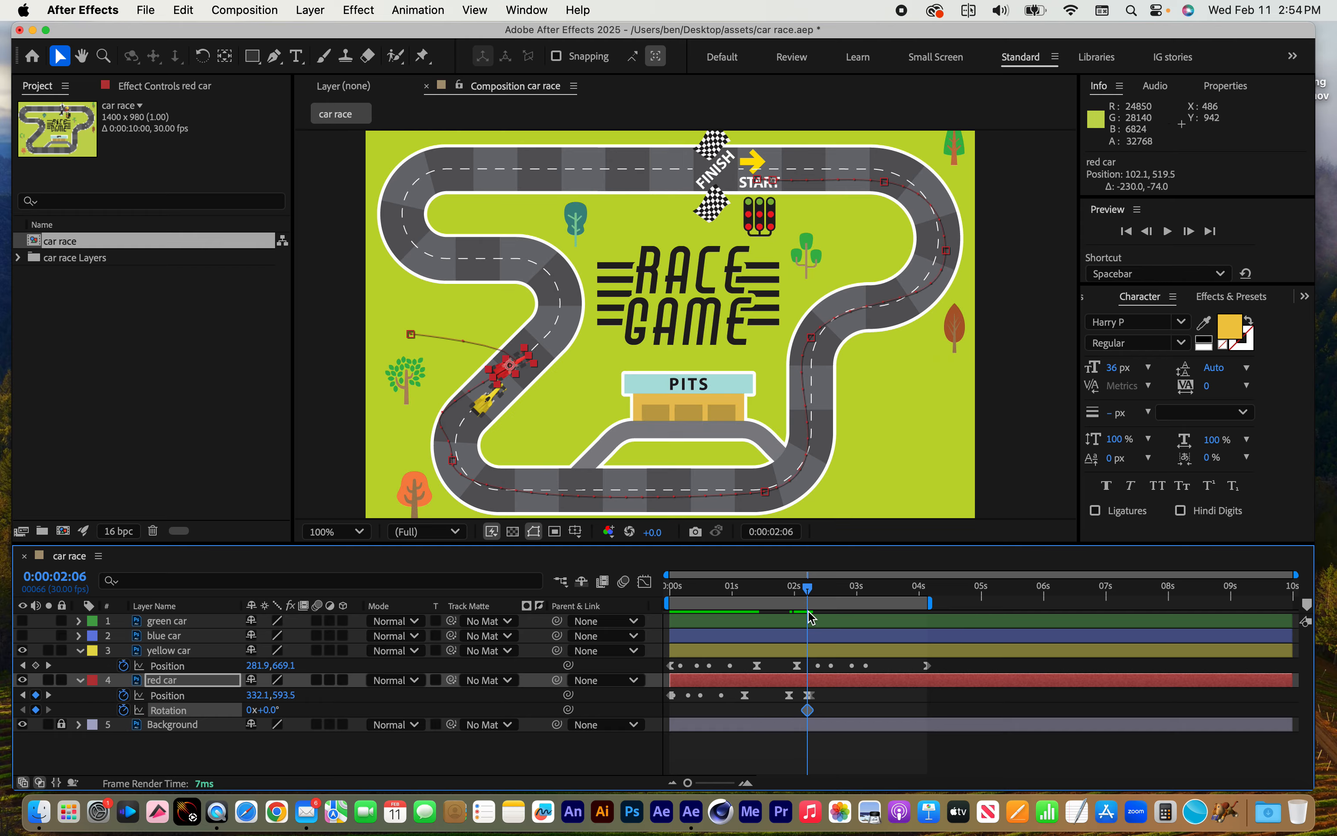
{"action": "left_click_drag", "start_coordinate": [1293, 575], "coordinate": [943, 575]}
{"action": "left_click_drag", "start_coordinate": [997, 699], "coordinate": [1015, 698]}
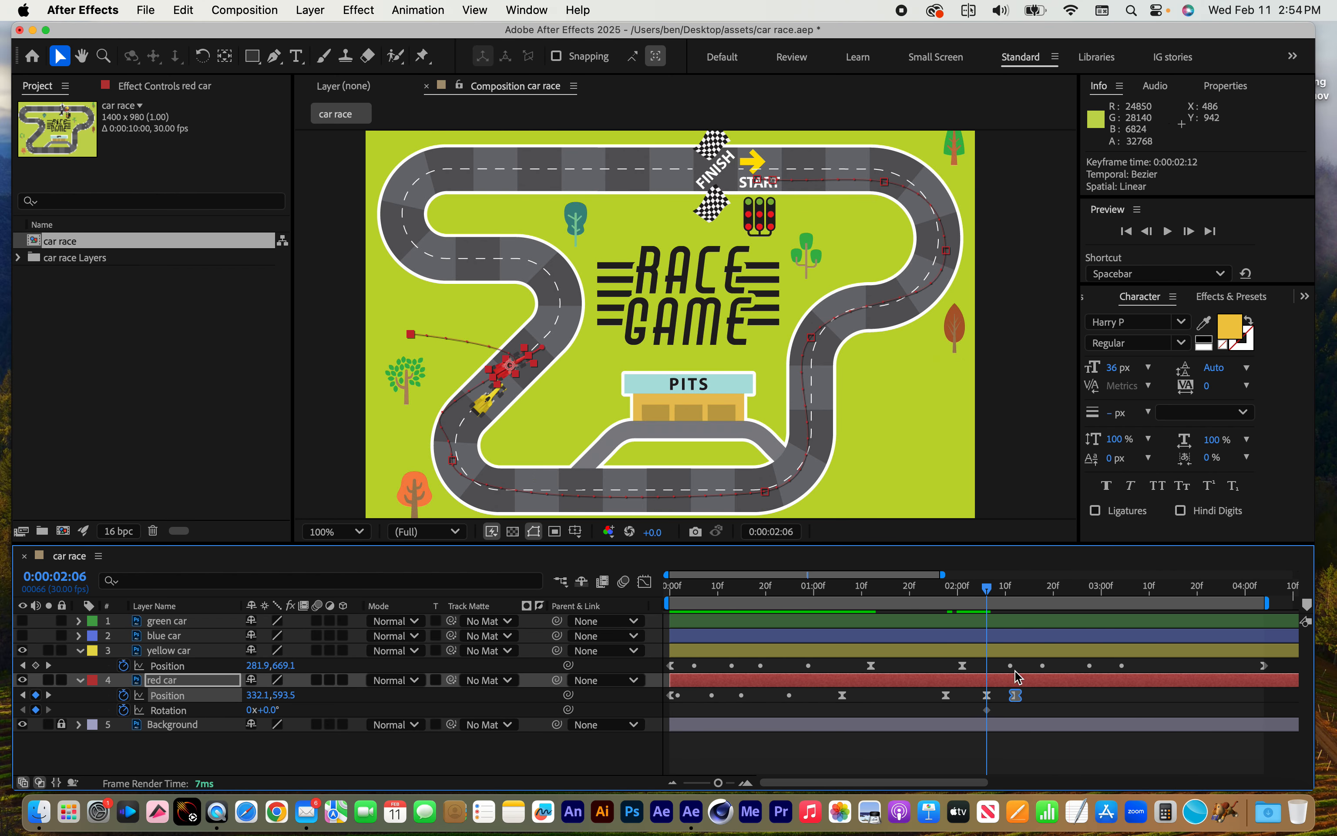
- At 0:00:02:12, spin the red car with the Rotation tool to a final Rotation of 2x+221.9°
{"action": "left_click_drag", "start_coordinate": [987, 587], "coordinate": [1013, 593]}
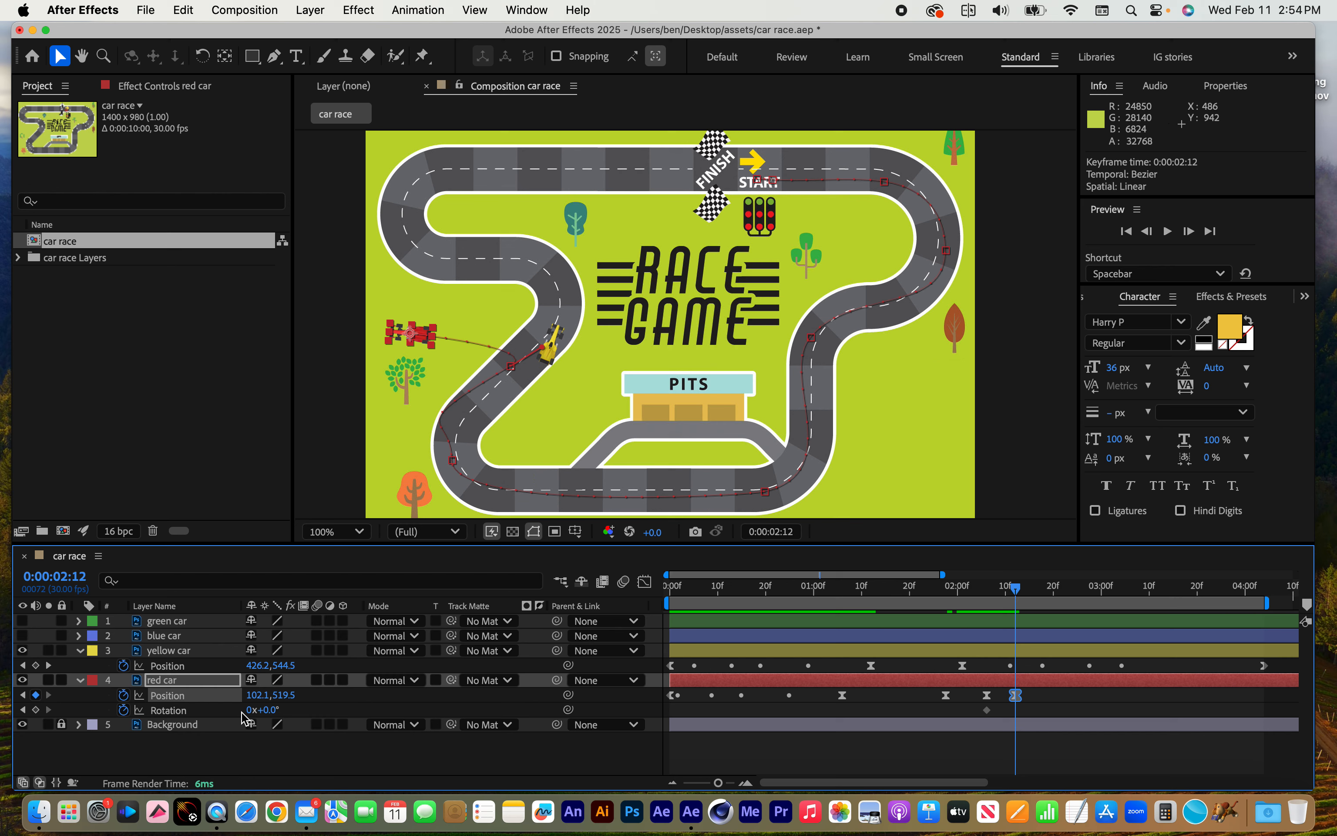
{"action": "left_click", "coordinate": [202, 56]}
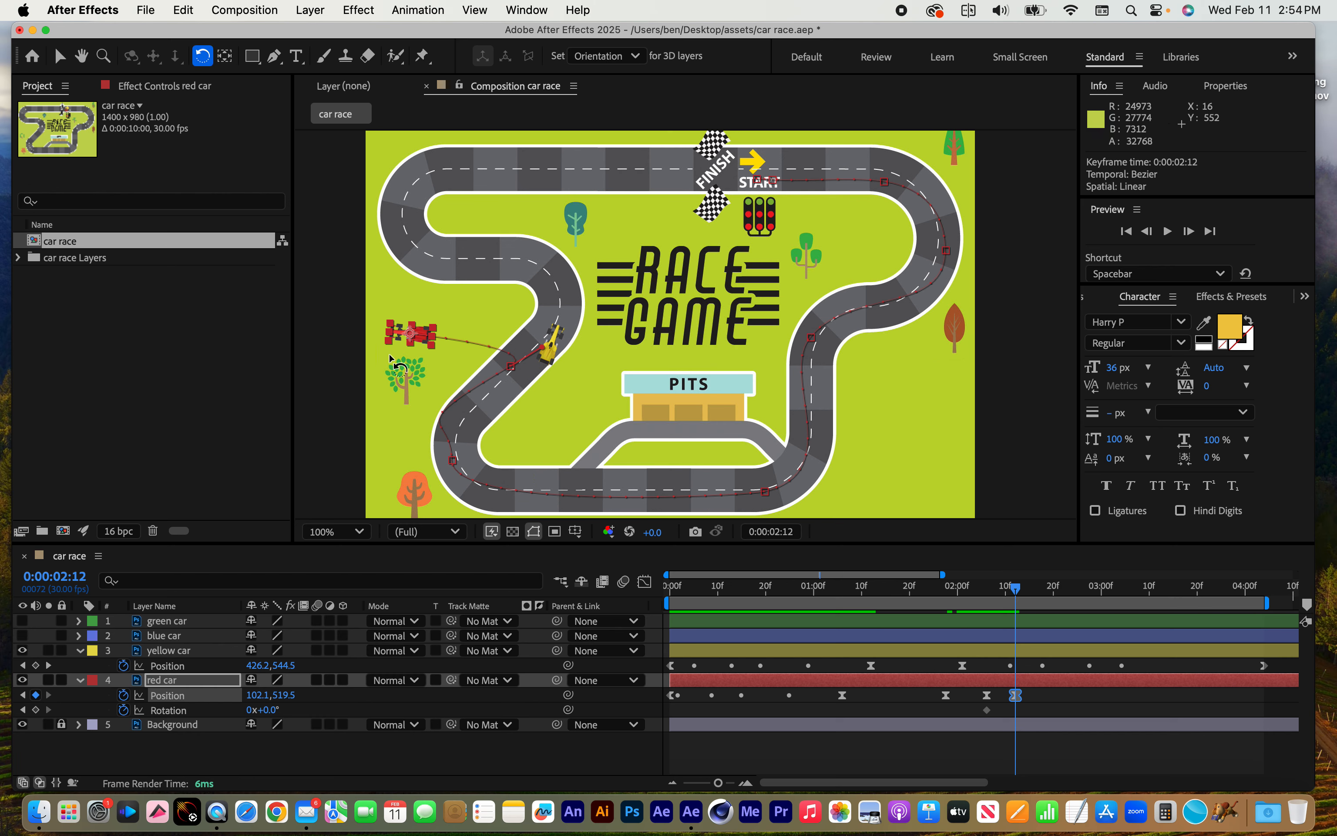
{"action": "mouse_move", "coordinate": [423, 347]}
{"action": "left_mouse_down"}
{"action": "mouse_move", "coordinate": [397, 354]}
{"action": "mouse_move", "coordinate": [388, 312]}
{"action": "mouse_move", "coordinate": [413, 340]}
{"action": "left_mouse_up"}
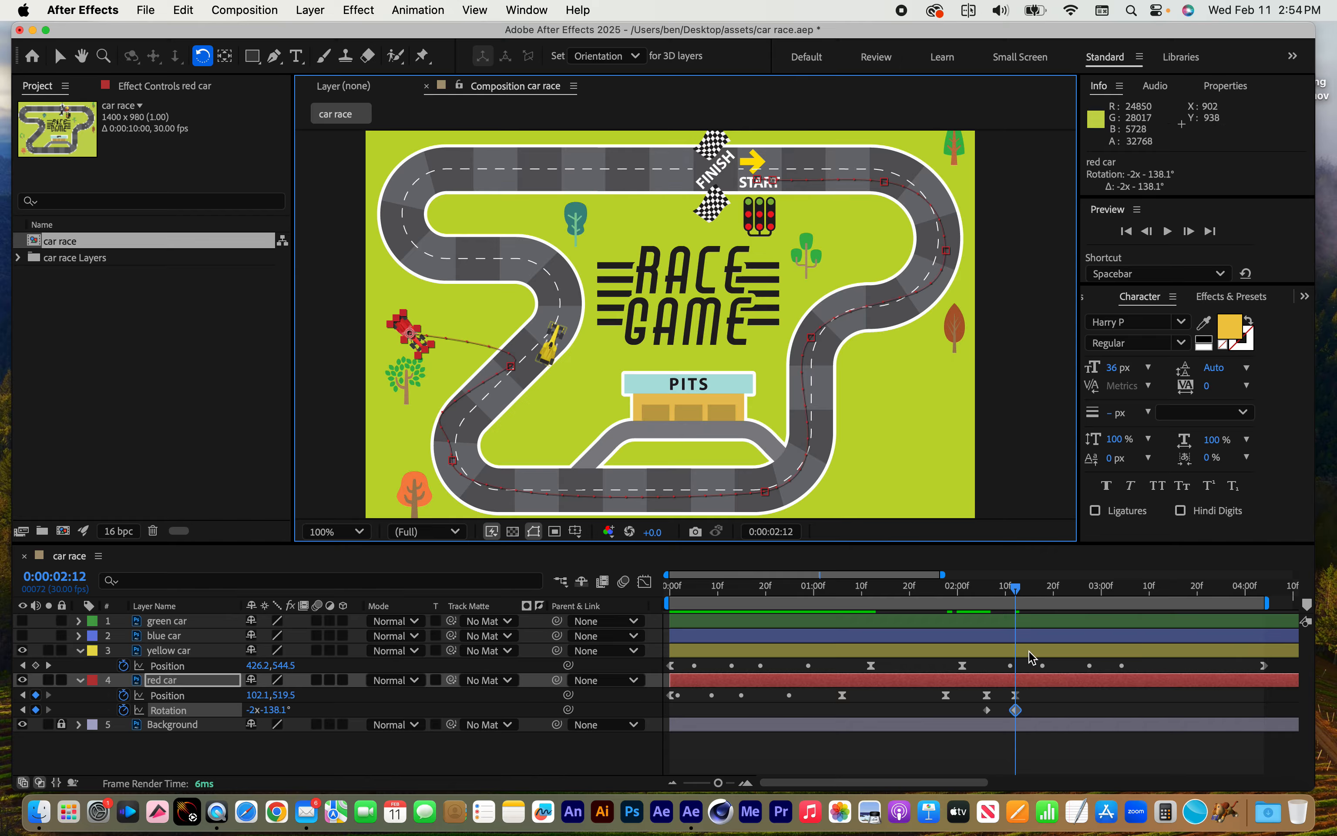
{"action": "mouse_move", "coordinate": [1024, 597]}
{"action": "left_mouse_down"}
{"action": "mouse_move", "coordinate": [891, 587]}
{"action": "mouse_move", "coordinate": [1029, 588]}
{"action": "mouse_move", "coordinate": [1004, 589]}
{"action": "mouse_move", "coordinate": [1015, 589]}
{"action": "left_mouse_up"}
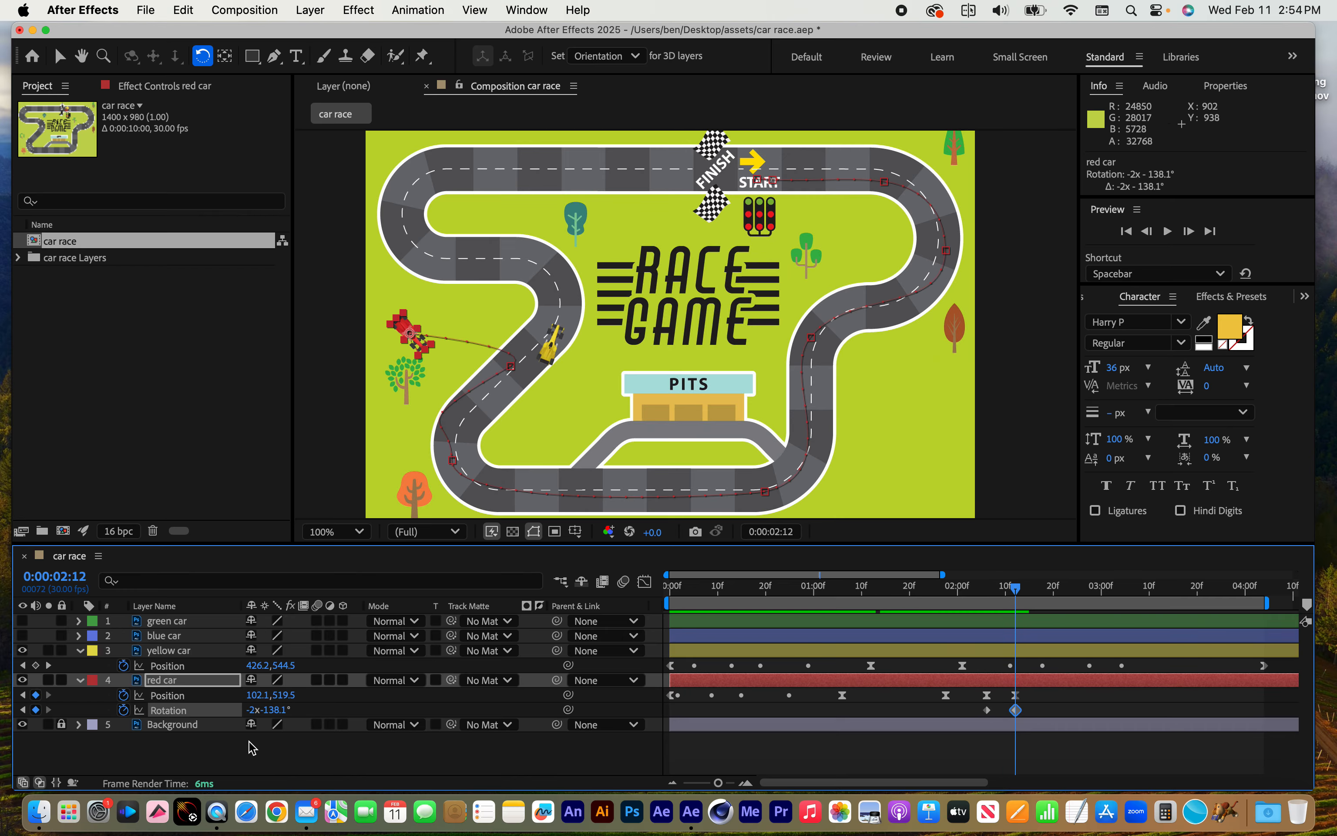
{"action": "left_click", "coordinate": [254, 711]}
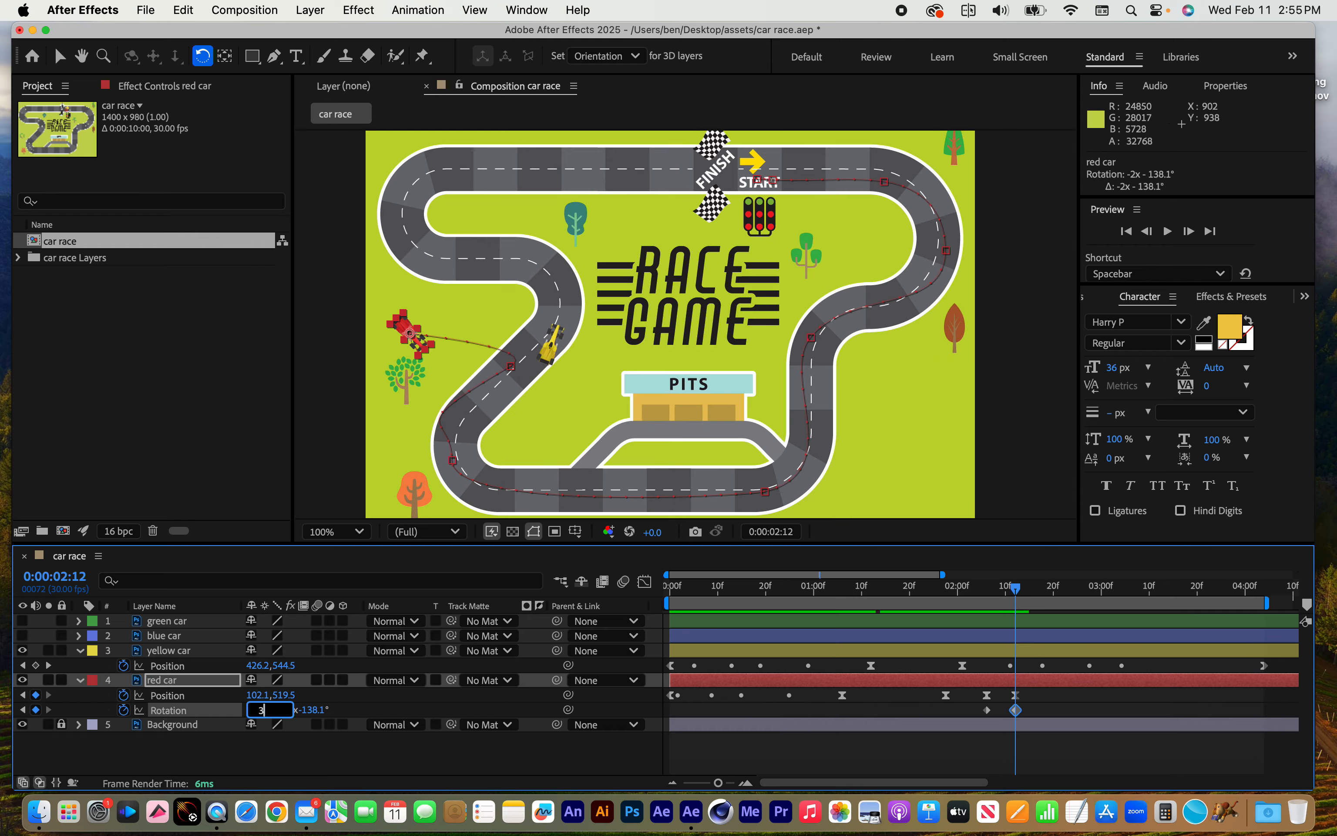
{"action": "key", "text": "Return"}
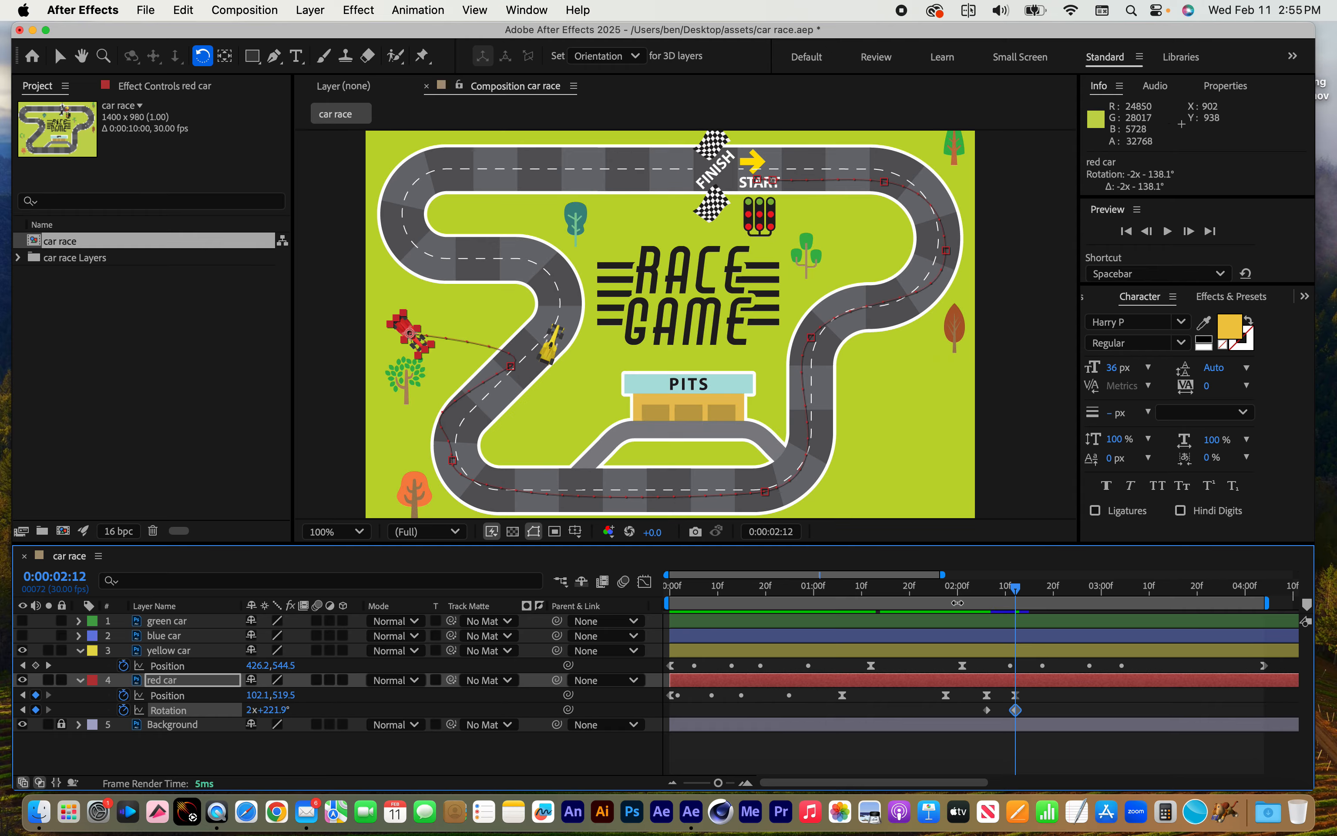
- Play back the crash, and move the red car's final Position and Rotation keyframes together to 0:00:02:18 to slow the spin
{"action": "left_click", "coordinate": [967, 589]}
{"action": "key", "text": "space"}
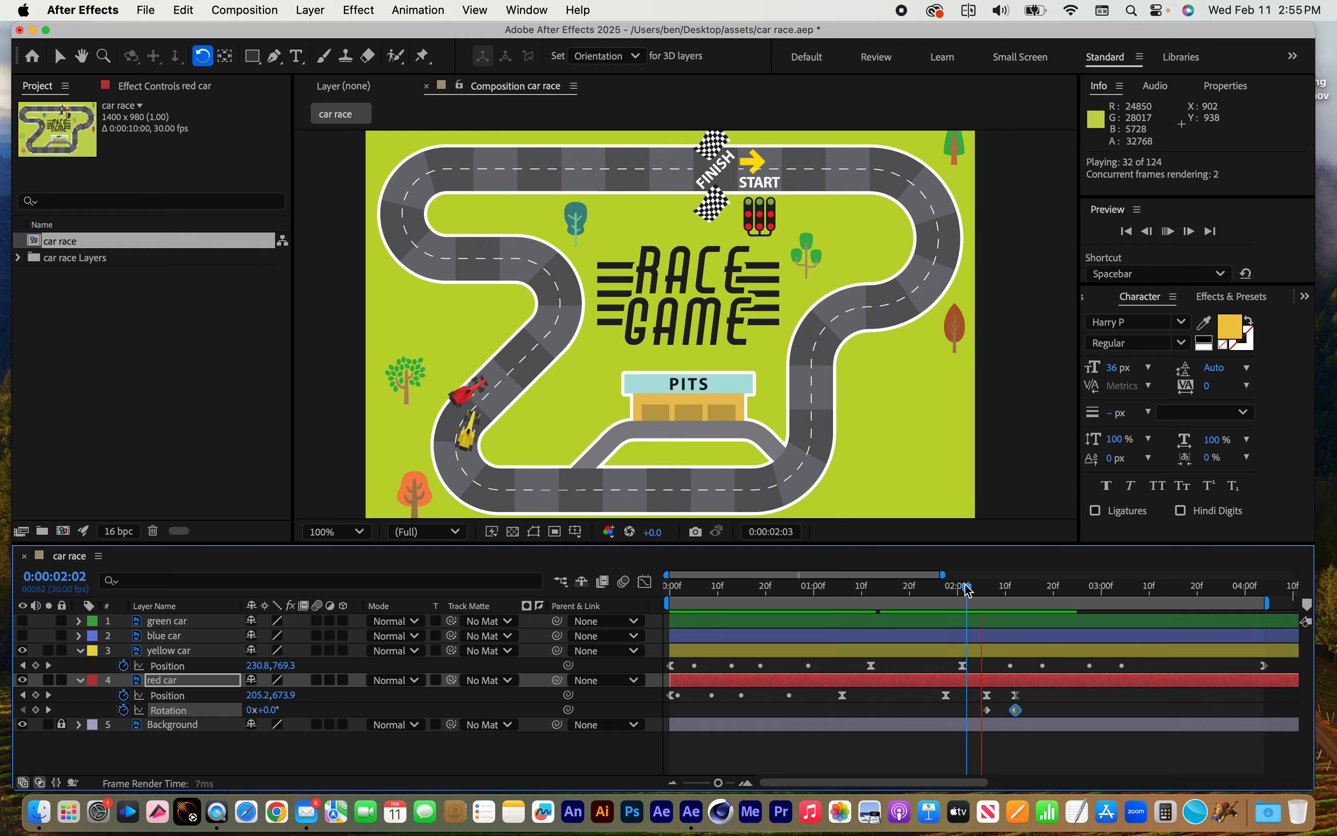
{"action": "key", "text": "space"}
{"action": "mouse_move", "coordinate": [970, 590]}
{"action": "left_mouse_down"}
{"action": "mouse_move", "coordinate": [1020, 590]}
{"action": "mouse_move", "coordinate": [972, 589]}
{"action": "mouse_move", "coordinate": [987, 590]}
{"action": "left_mouse_up"}
{"action": "left_click_drag", "start_coordinate": [1016, 710], "coordinate": [1045, 709]}
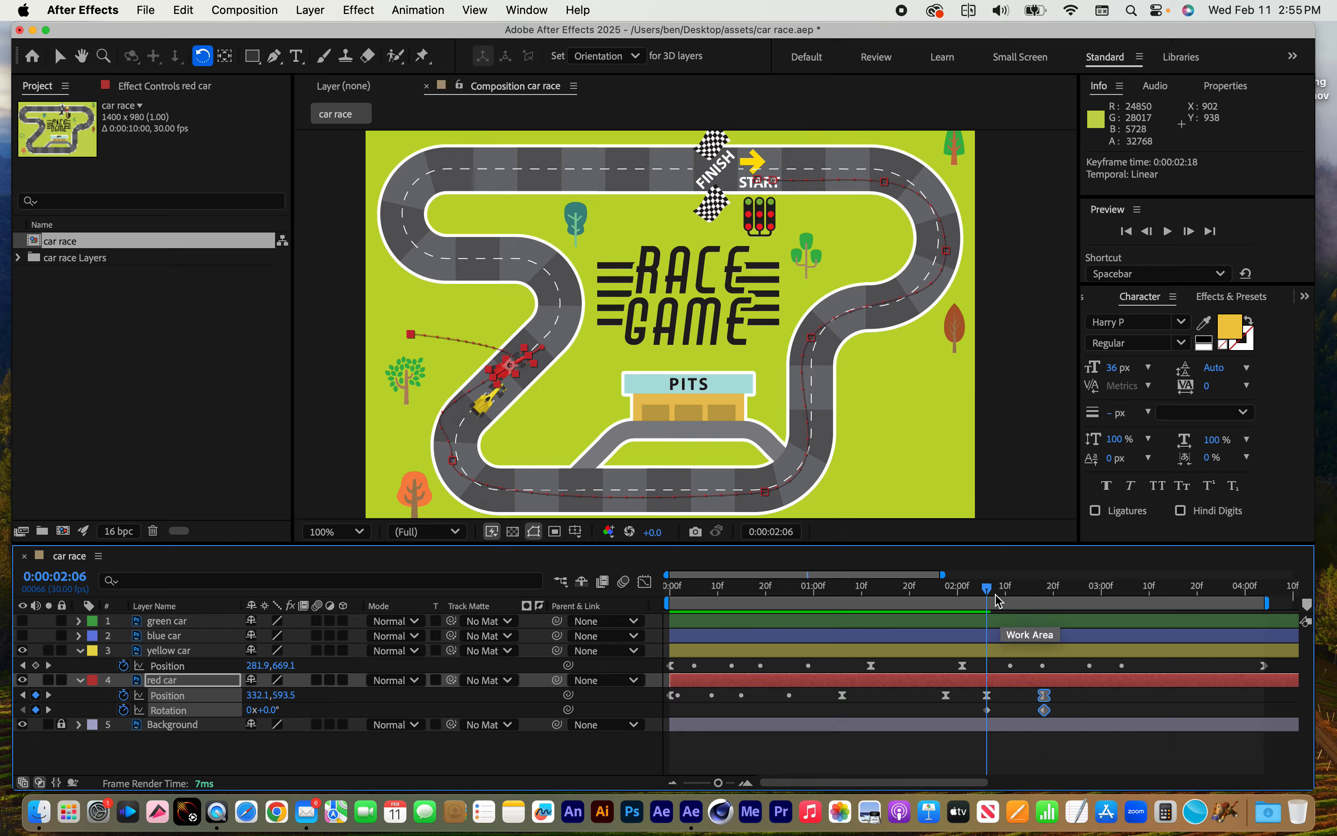
- Preview the red car's spin-out twice, starting shortly before the crash at about 0:00:01:18 and 0:00:01:16
{"action": "left_click_drag", "start_coordinate": [980, 590], "coordinate": [905, 592]}
{"action": "key", "text": "space"}
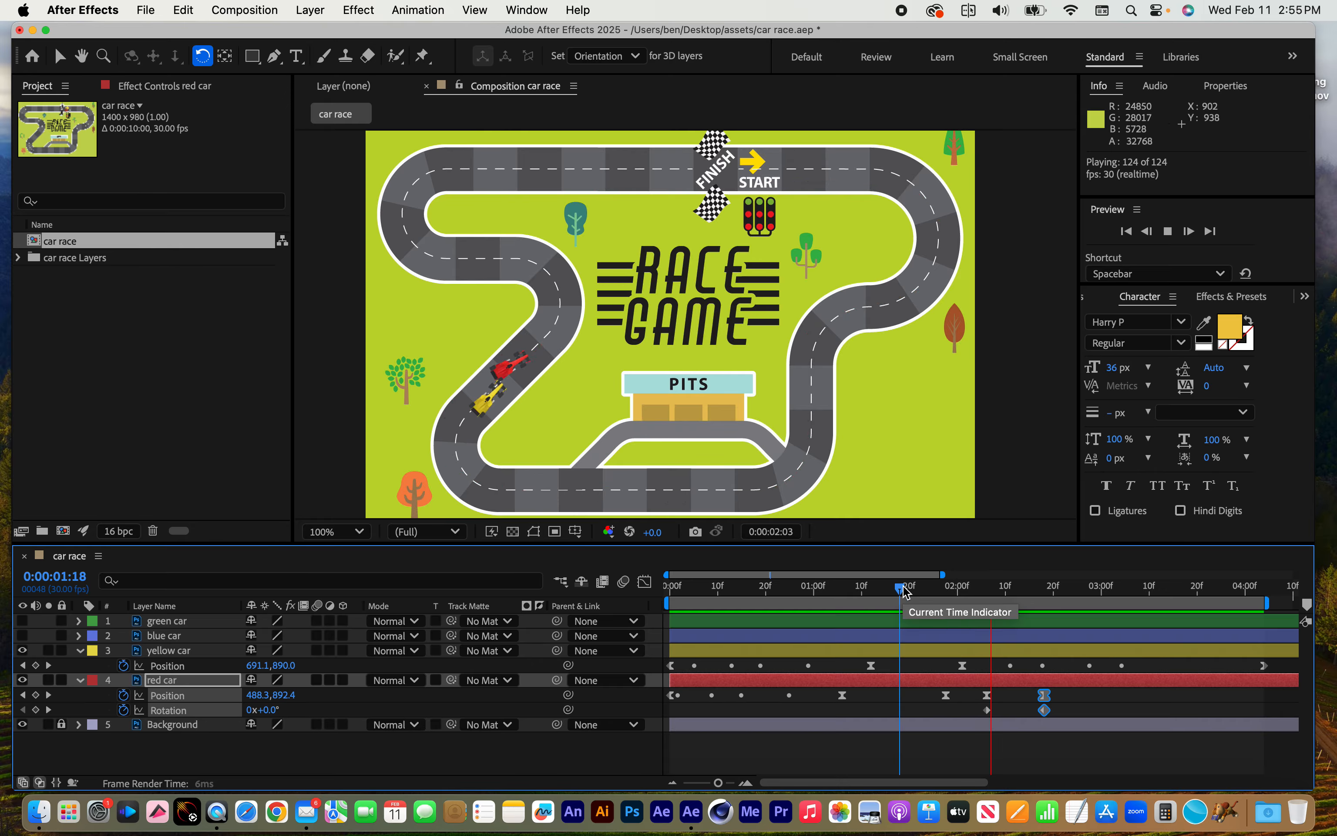
{"action": "key", "text": "space"}
{"action": "left_click_drag", "start_coordinate": [978, 590], "coordinate": [890, 588]}
{"action": "key", "text": "space"}
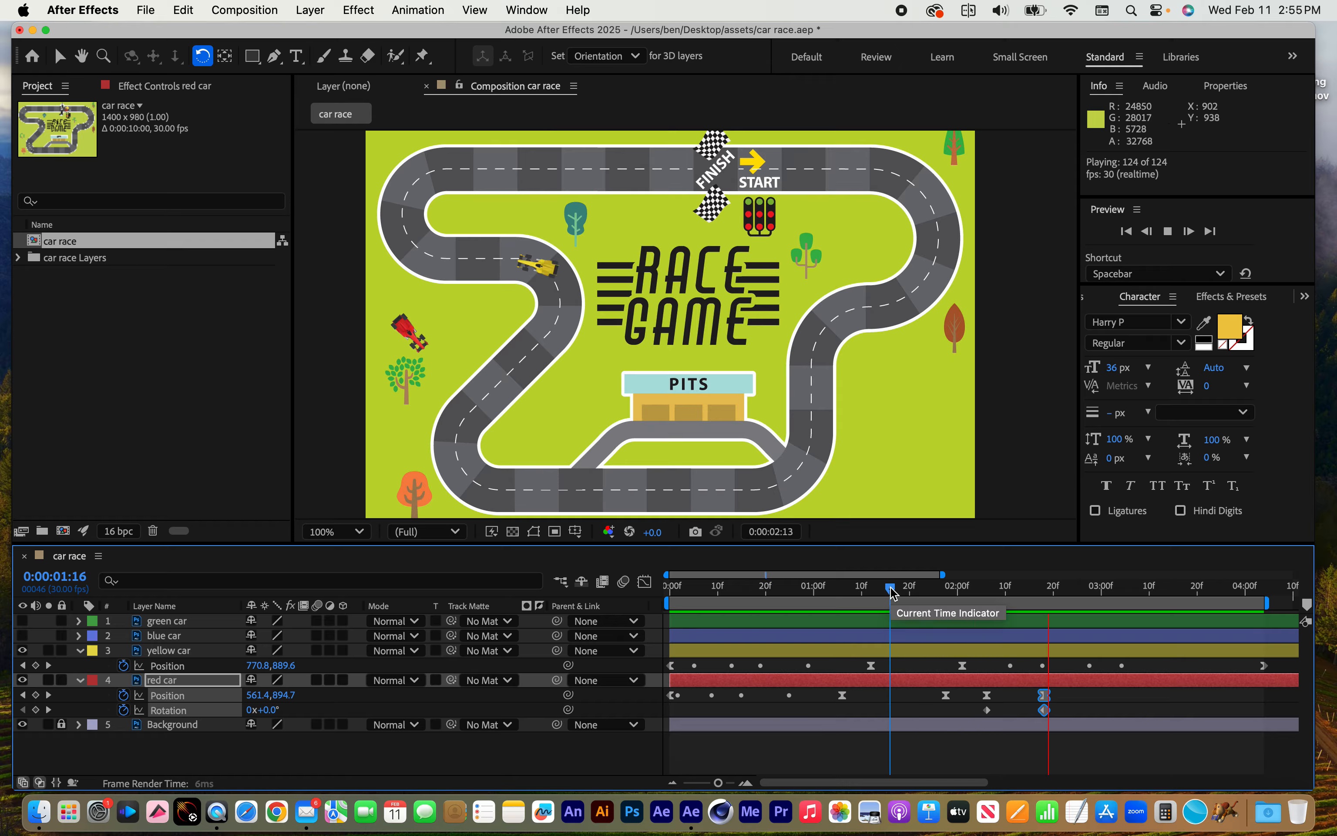
{"action": "key", "text": "space"}
- Set the current time to 0:00:02:19, just after the red car comes to rest, and switch to the Selection tool
{"action": "left_click_drag", "start_coordinate": [933, 590], "coordinate": [1048, 592]}
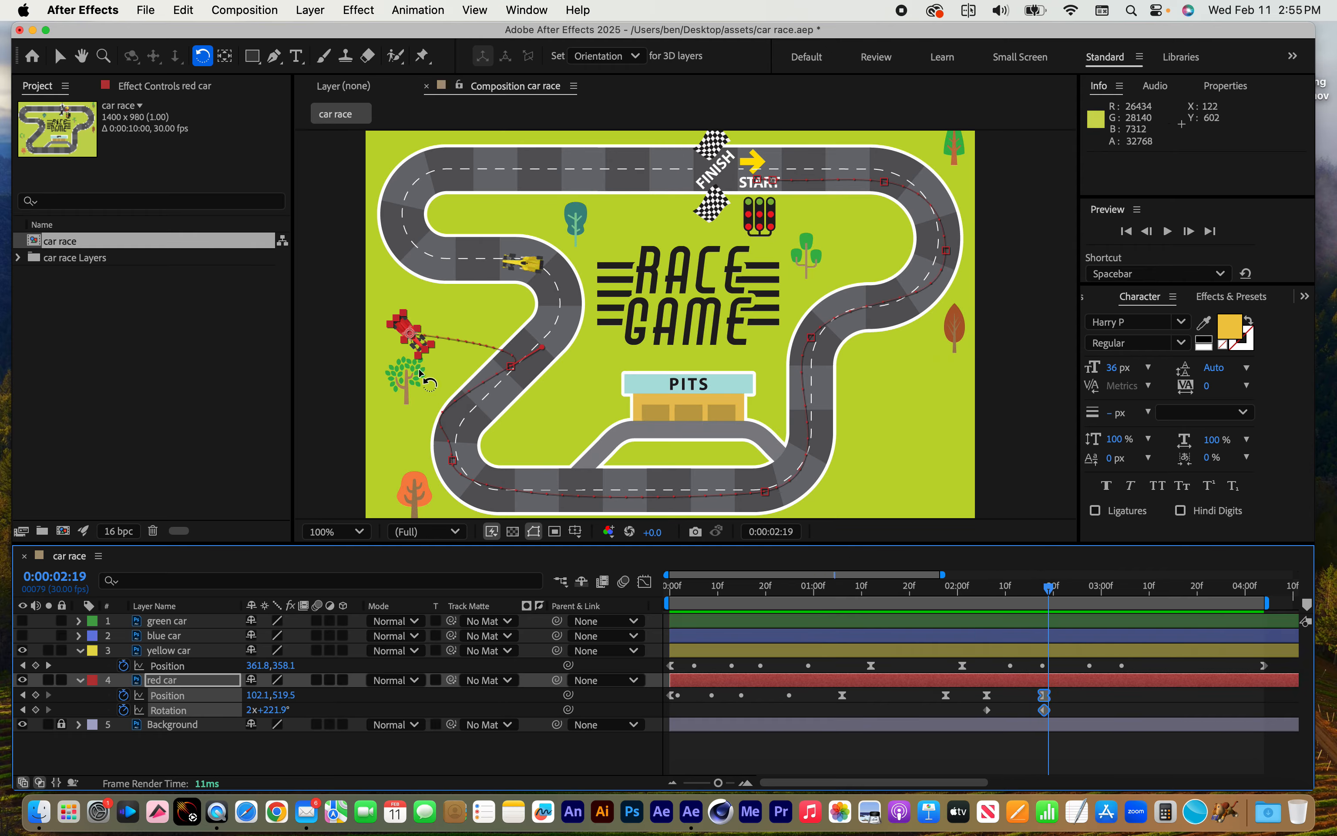
{"action": "key", "text": "period"}
{"action": "key", "text": "v"}
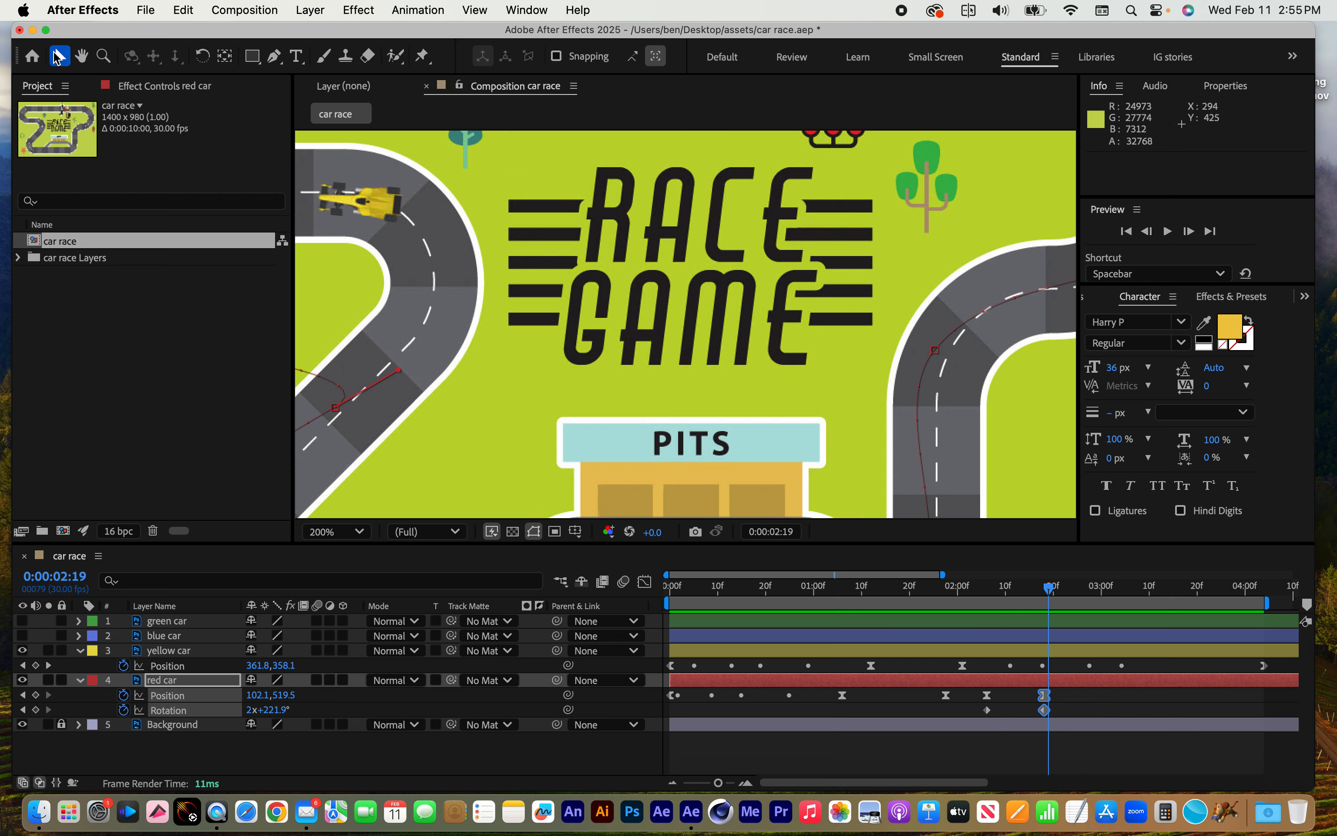
{"action": "key", "text": "comma"}
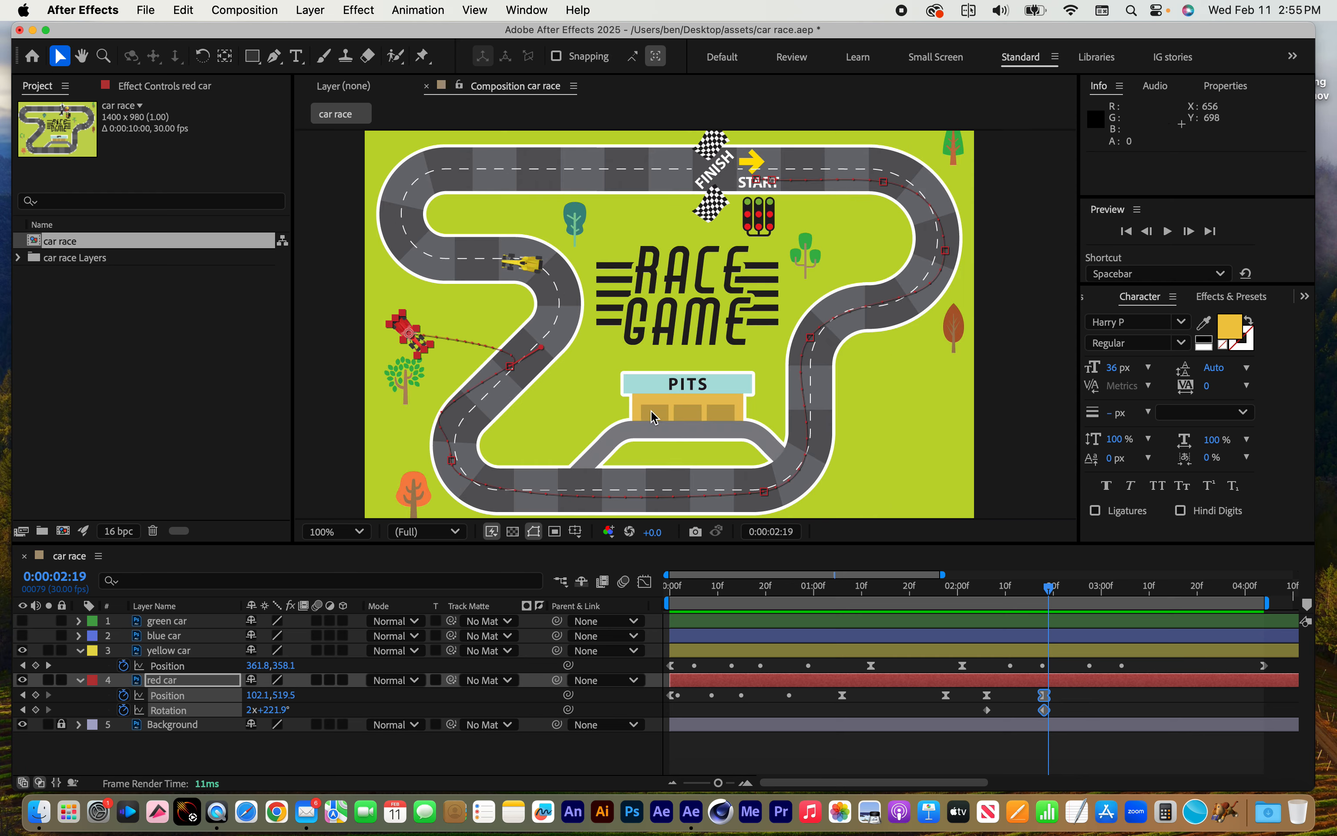
- Switch to Finder and preview the explosion.mp4 clip in the assets folder
{"action": "left_click", "coordinate": [43, 813]}
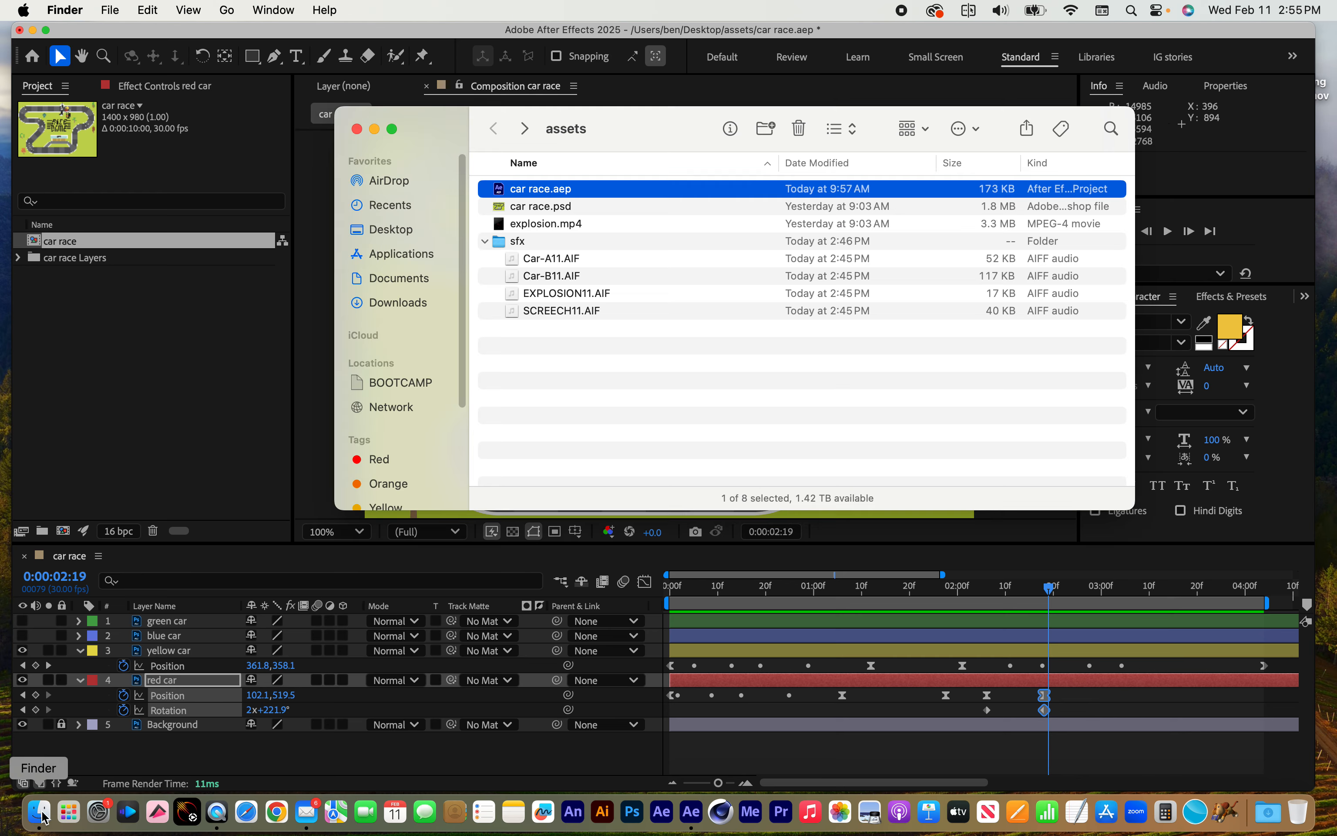
{"action": "left_click", "coordinate": [591, 225]}
{"action": "key", "text": "space"}
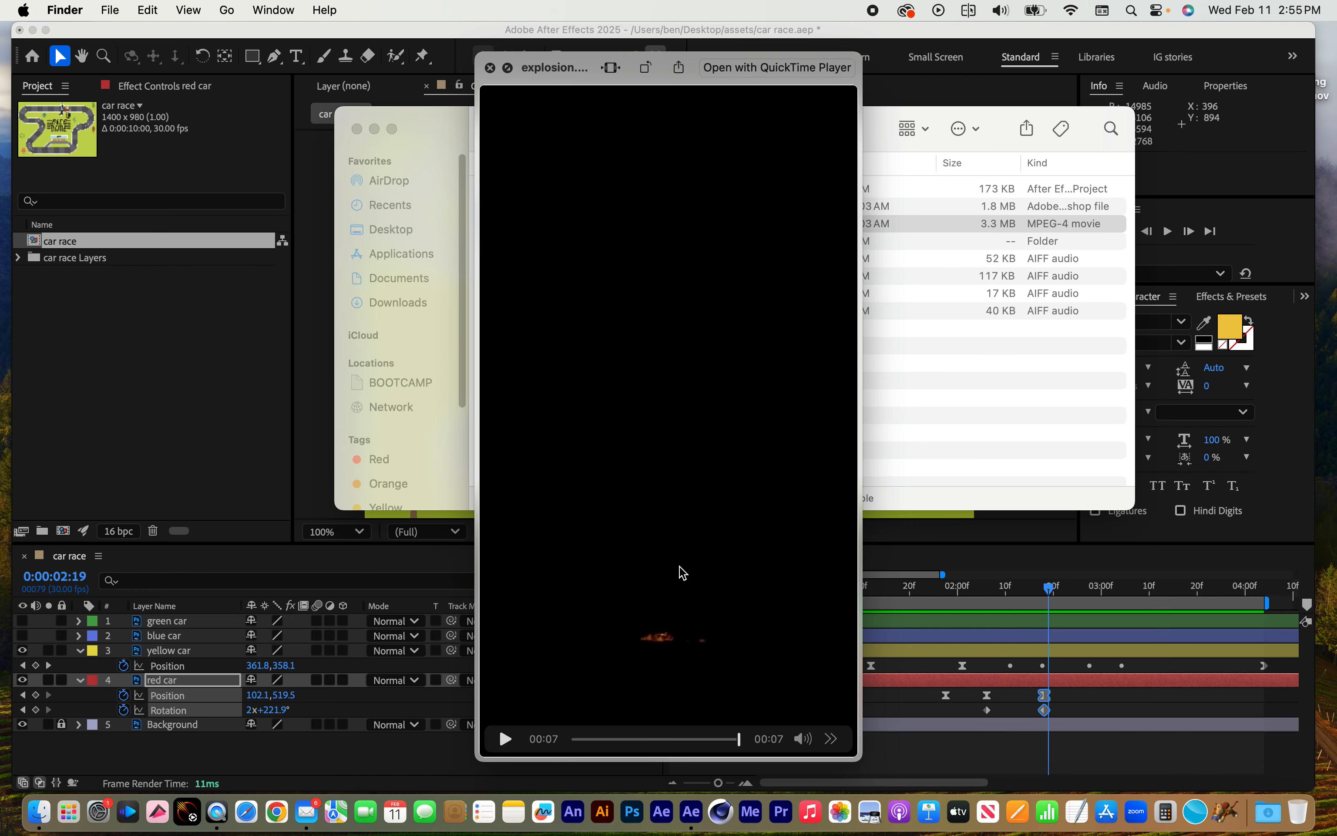
{"action": "left_click_drag", "start_coordinate": [738, 738], "coordinate": [600, 734]}
{"action": "left_click", "coordinate": [489, 68]}
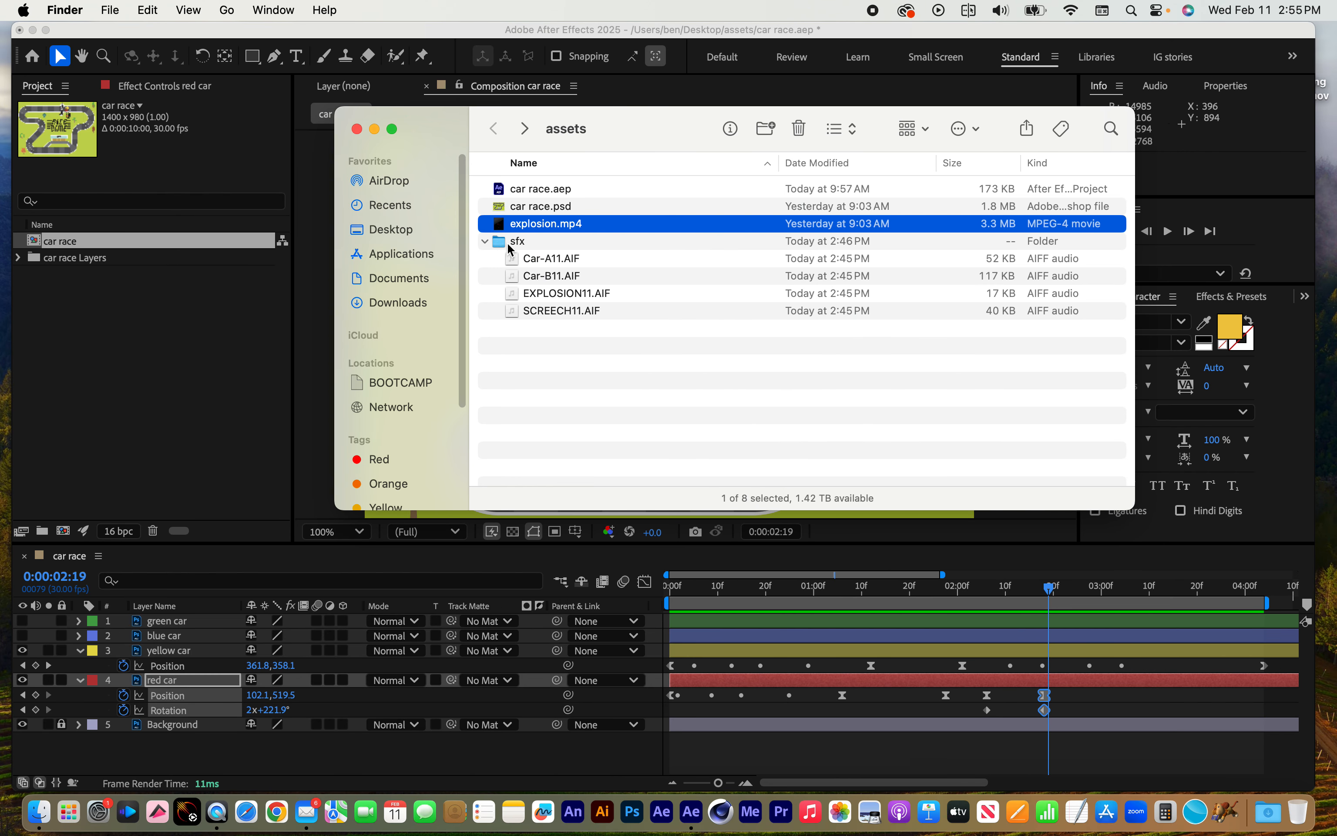
- Import explosion.mp4 into the After Effects project and add it to the car race composition directly above the yellow car layer
{"action": "left_click_drag", "start_coordinate": [500, 228], "coordinate": [72, 339]}
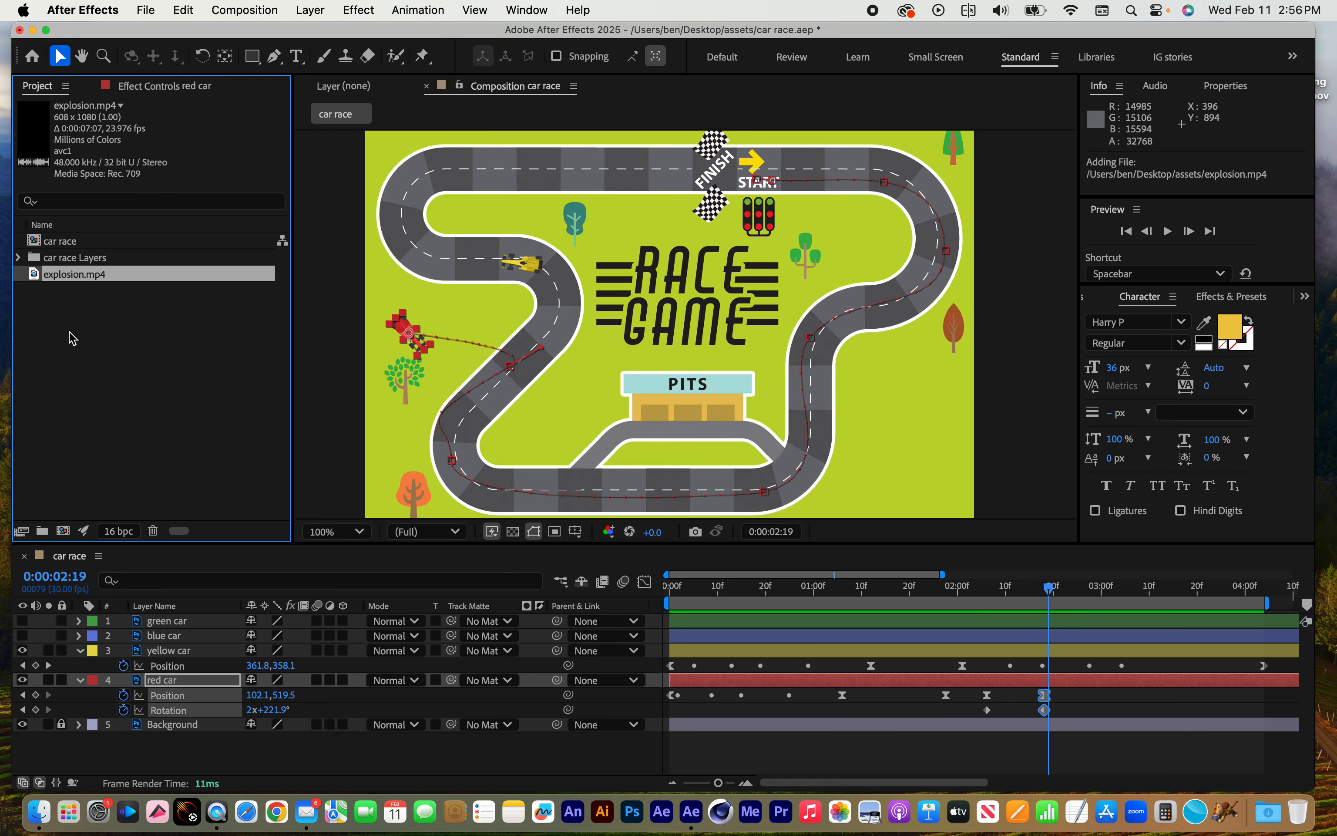
{"action": "left_click_drag", "start_coordinate": [35, 281], "coordinate": [199, 652]}
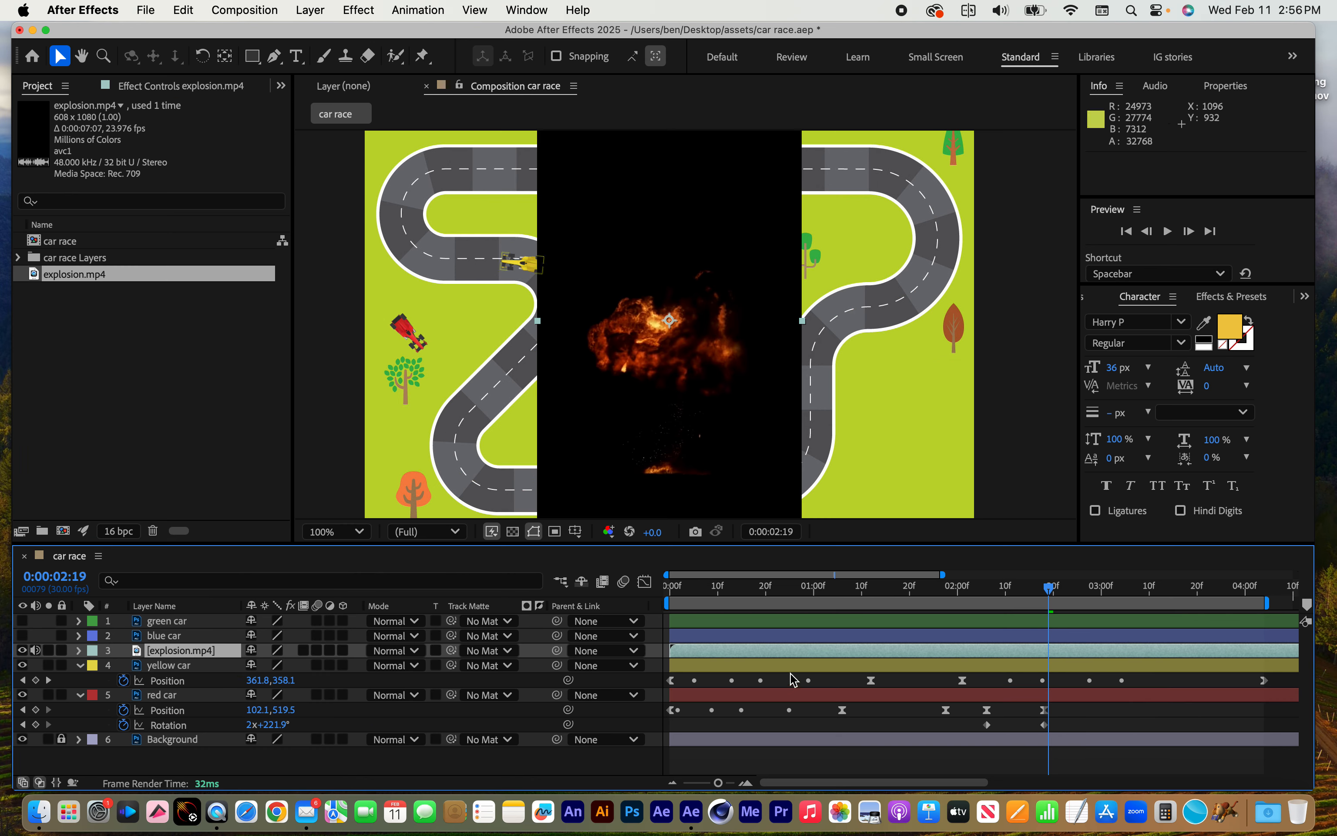
{"action": "left_click_drag", "start_coordinate": [941, 575], "coordinate": [1326, 576]}
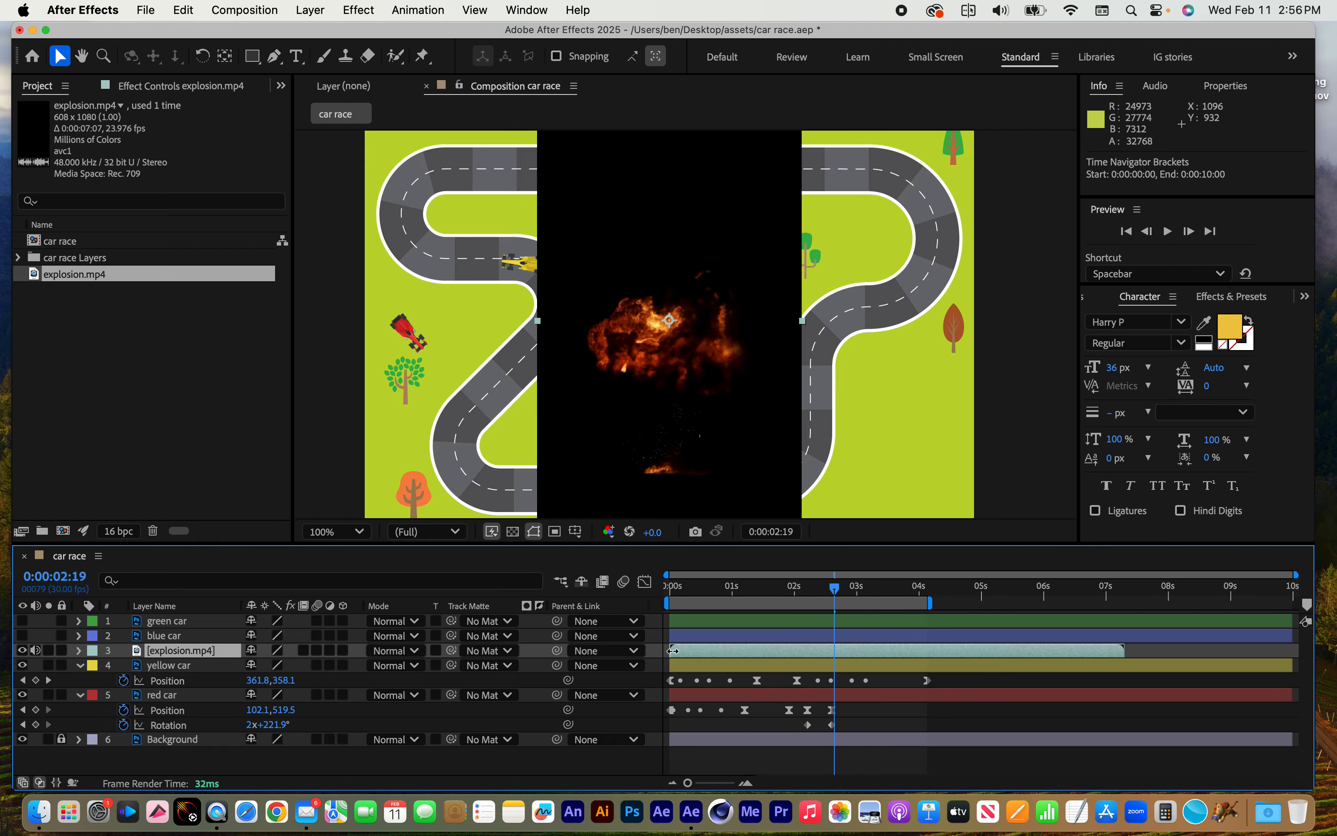
{"action": "mouse_move", "coordinate": [1120, 648]}
{"action": "left_mouse_down"}
{"action": "mouse_move", "coordinate": [1100, 652]}
{"action": "mouse_move", "coordinate": [1160, 650]}
{"action": "mouse_move", "coordinate": [1092, 652]}
{"action": "mouse_move", "coordinate": [1152, 649]}
{"action": "mouse_move", "coordinate": [1129, 649]}
{"action": "left_mouse_up"}
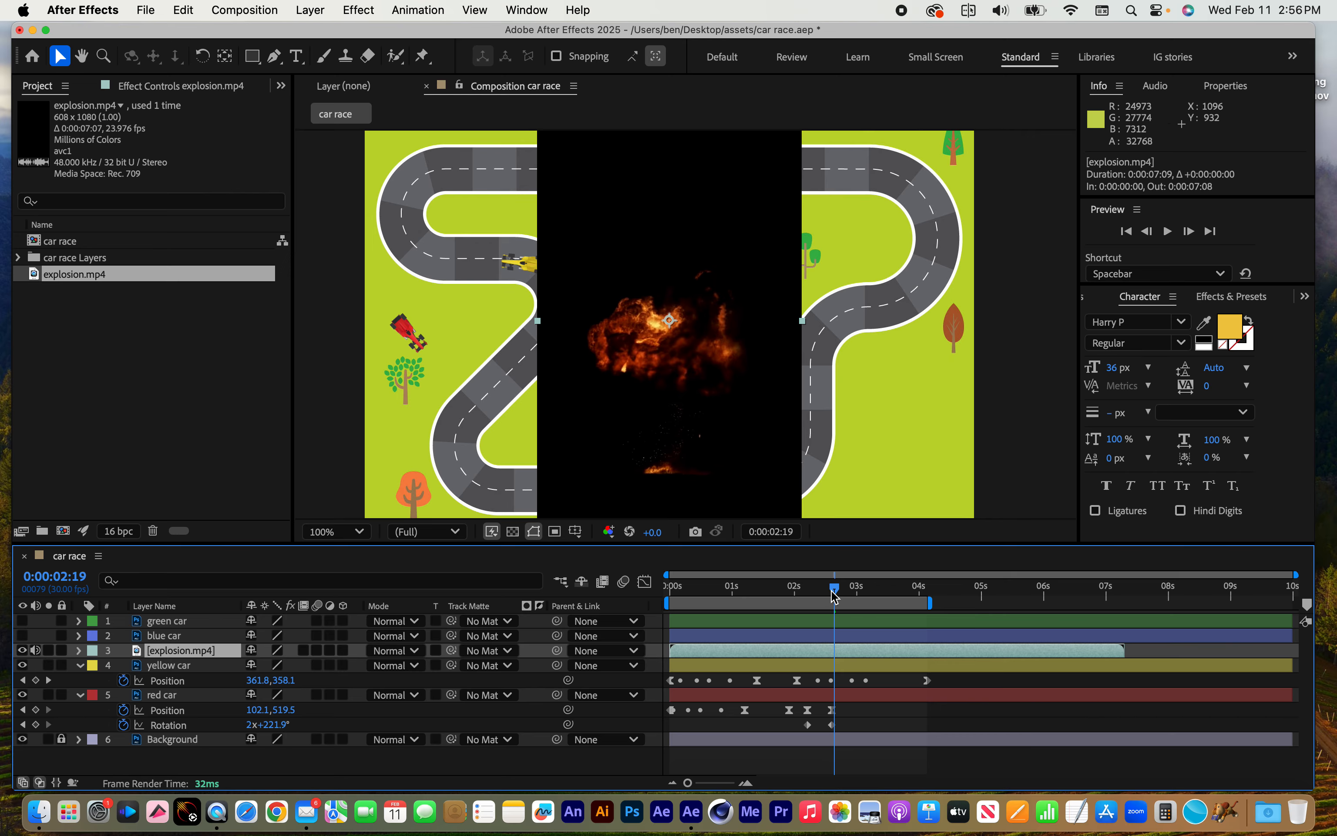
- Shift the explosion layer later to start at 0:00:01:04 and trim its in point to 0:00:01:16, where the fireball is full
{"action": "left_click_drag", "start_coordinate": [808, 651], "coordinate": [877, 652]}
{"action": "left_click", "coordinate": [767, 586]}
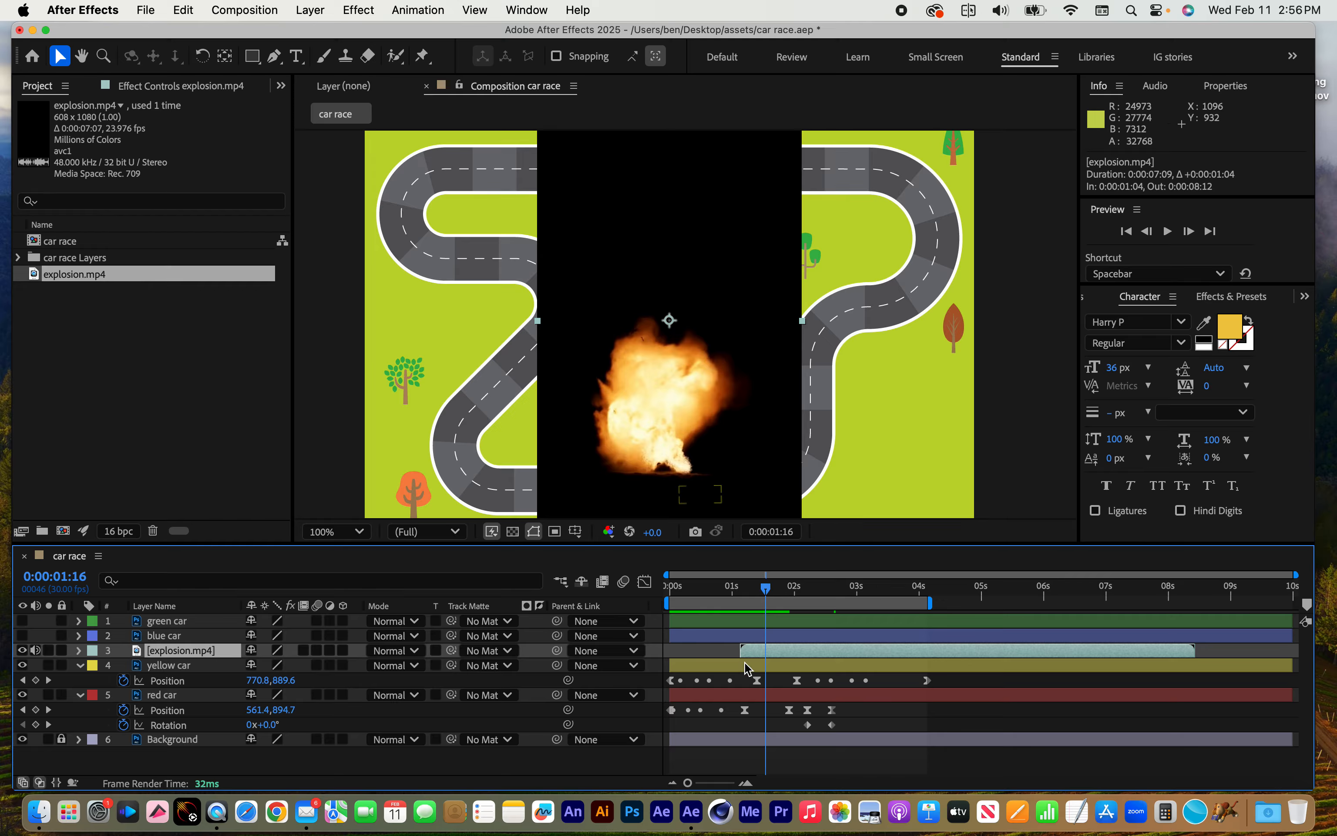
{"action": "left_click_drag", "start_coordinate": [742, 651], "coordinate": [709, 655]}
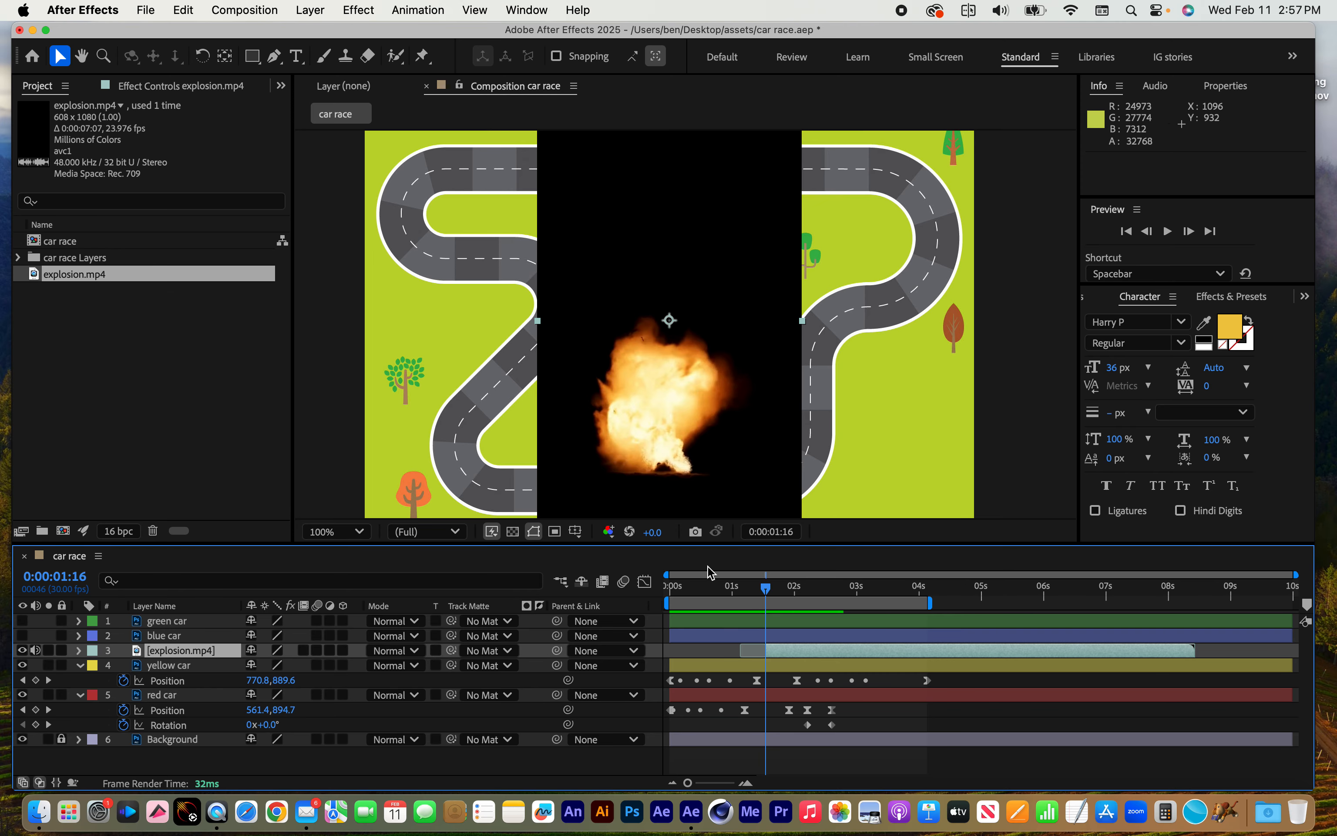
- Move the explosion layer's anchor point from the frame's center into the fireball with the Pan Behind tool
{"action": "scroll", "coordinate": [660, 438], "scroll_direction": "up", "scroll_amount": 1}
{"action": "scroll", "coordinate": [658, 438], "scroll_direction": "down", "scroll_amount": 1}
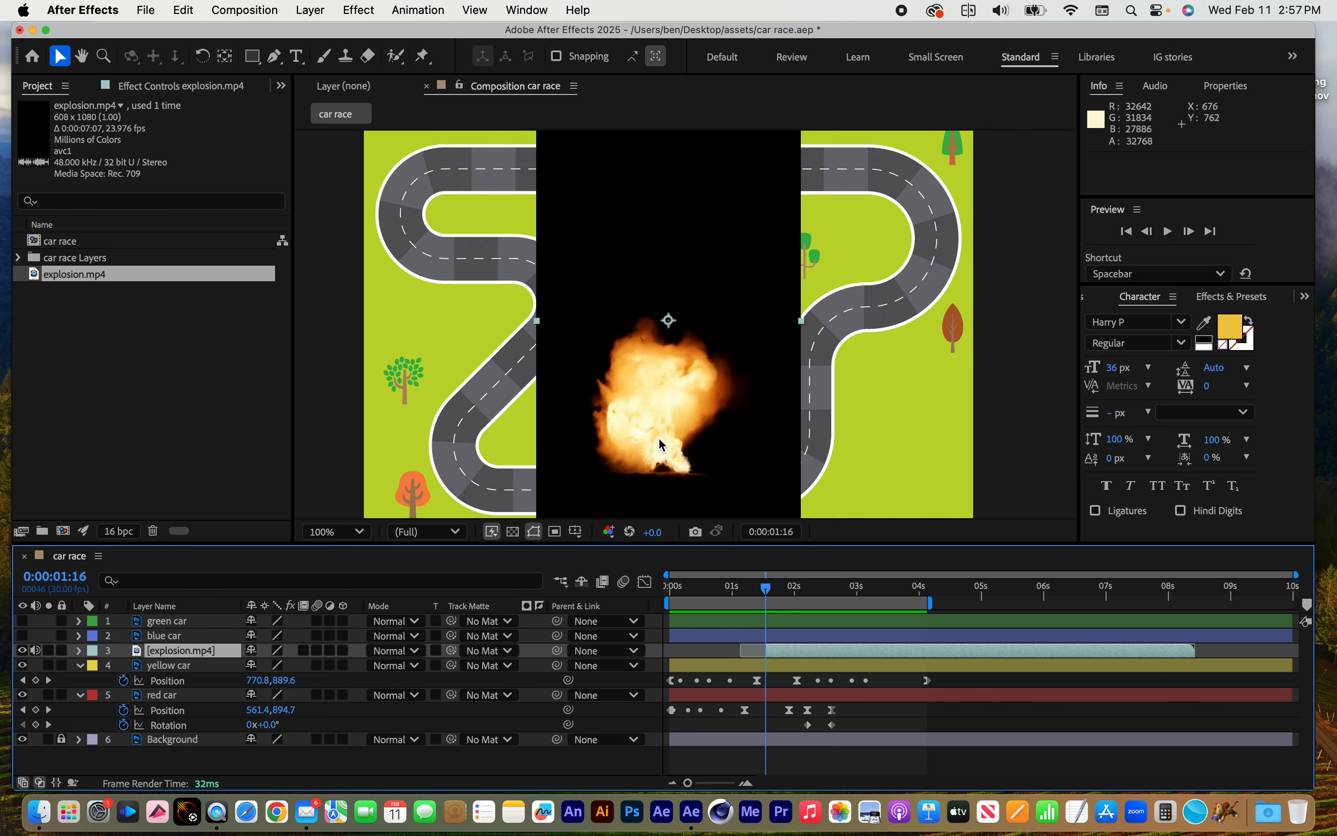
{"action": "left_click", "coordinate": [225, 55]}
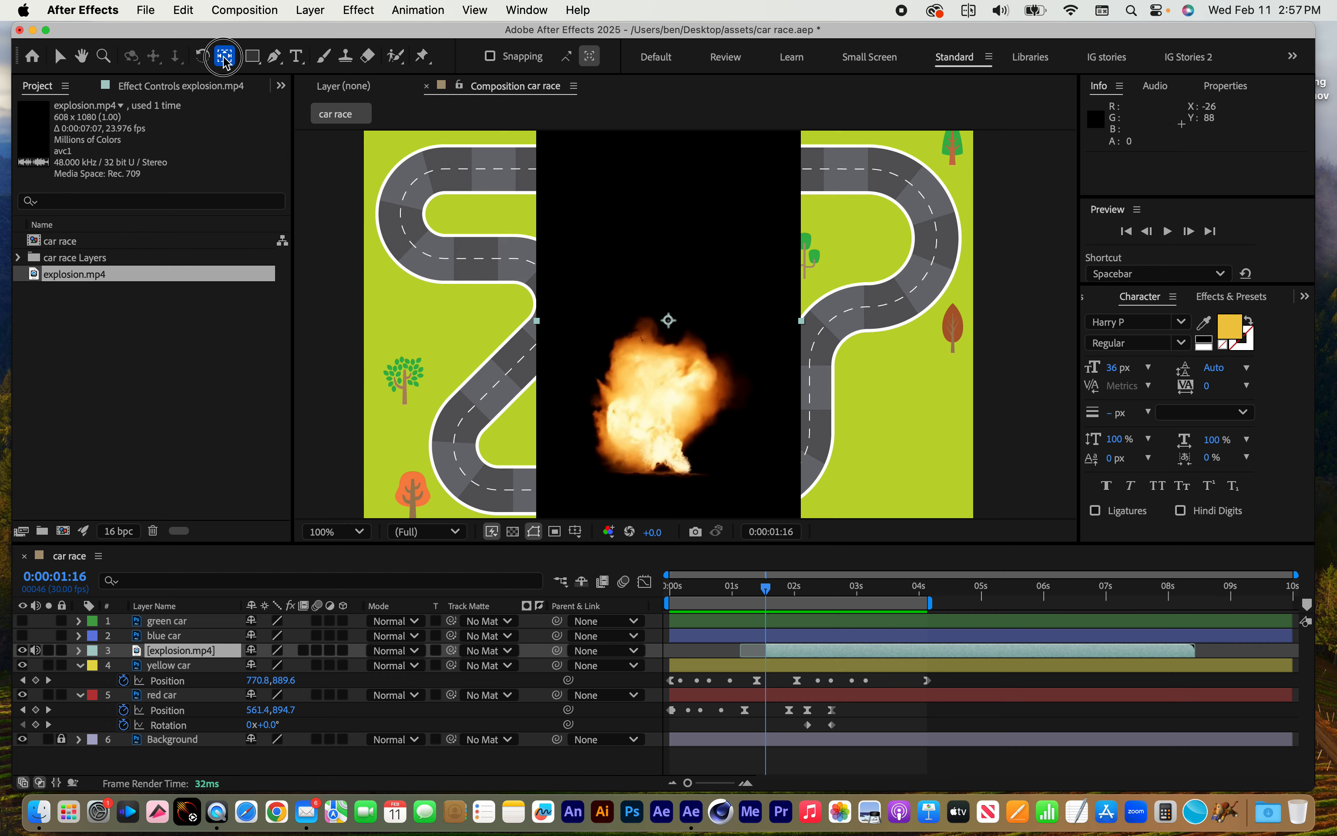
{"action": "left_click_drag", "start_coordinate": [668, 321], "coordinate": [650, 415]}
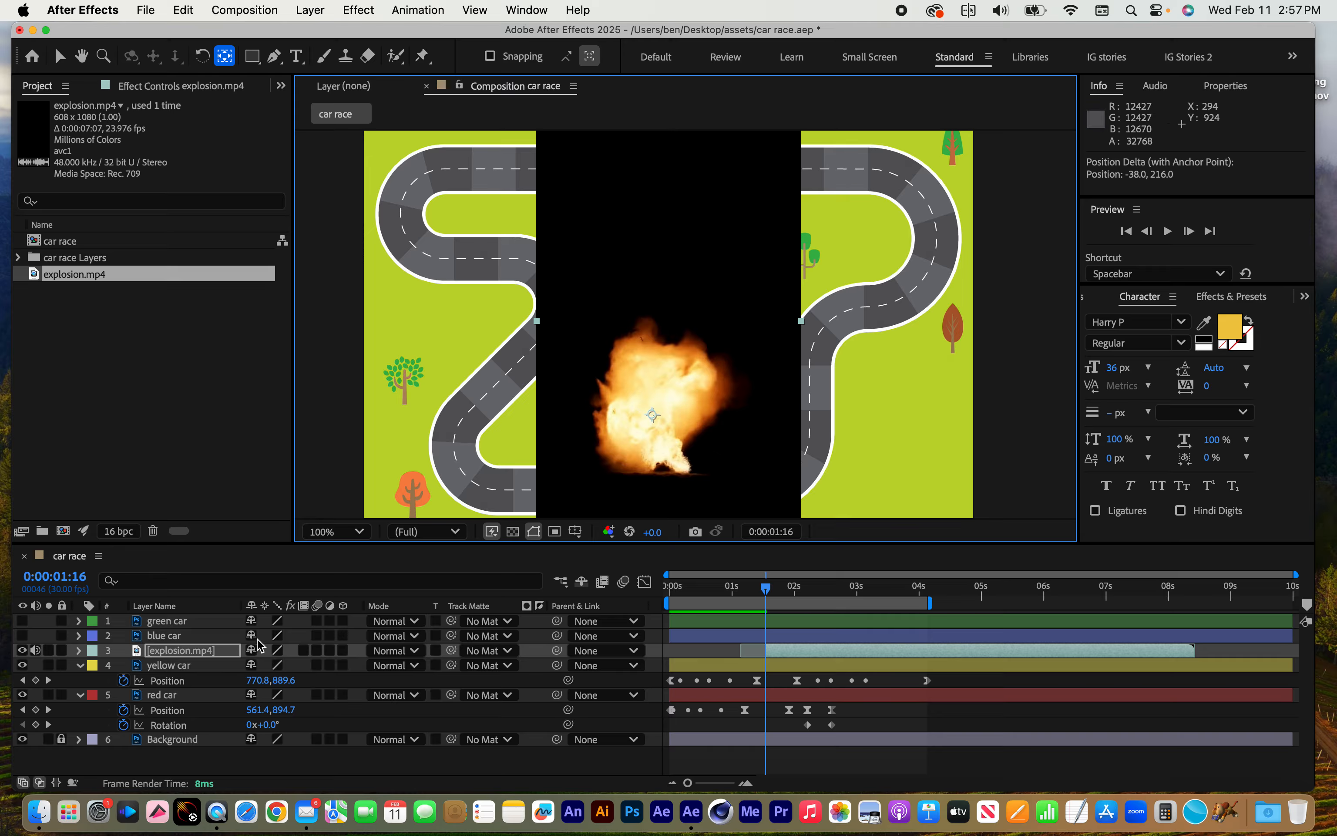
- Scale the explosion layer down to 63%
{"action": "left_click", "coordinate": [194, 657]}
{"action": "key", "text": "s"}
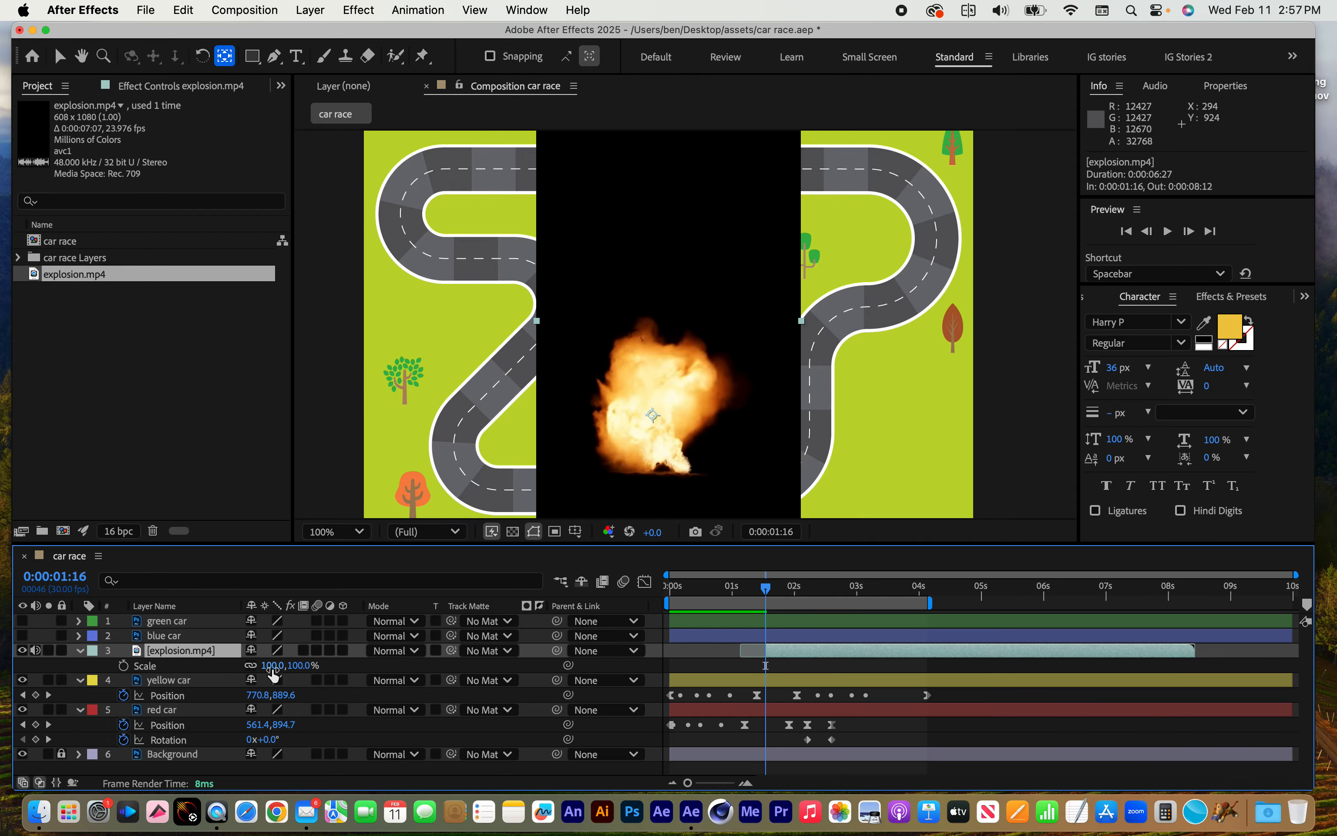
{"action": "left_click_drag", "start_coordinate": [274, 670], "coordinate": [235, 665]}
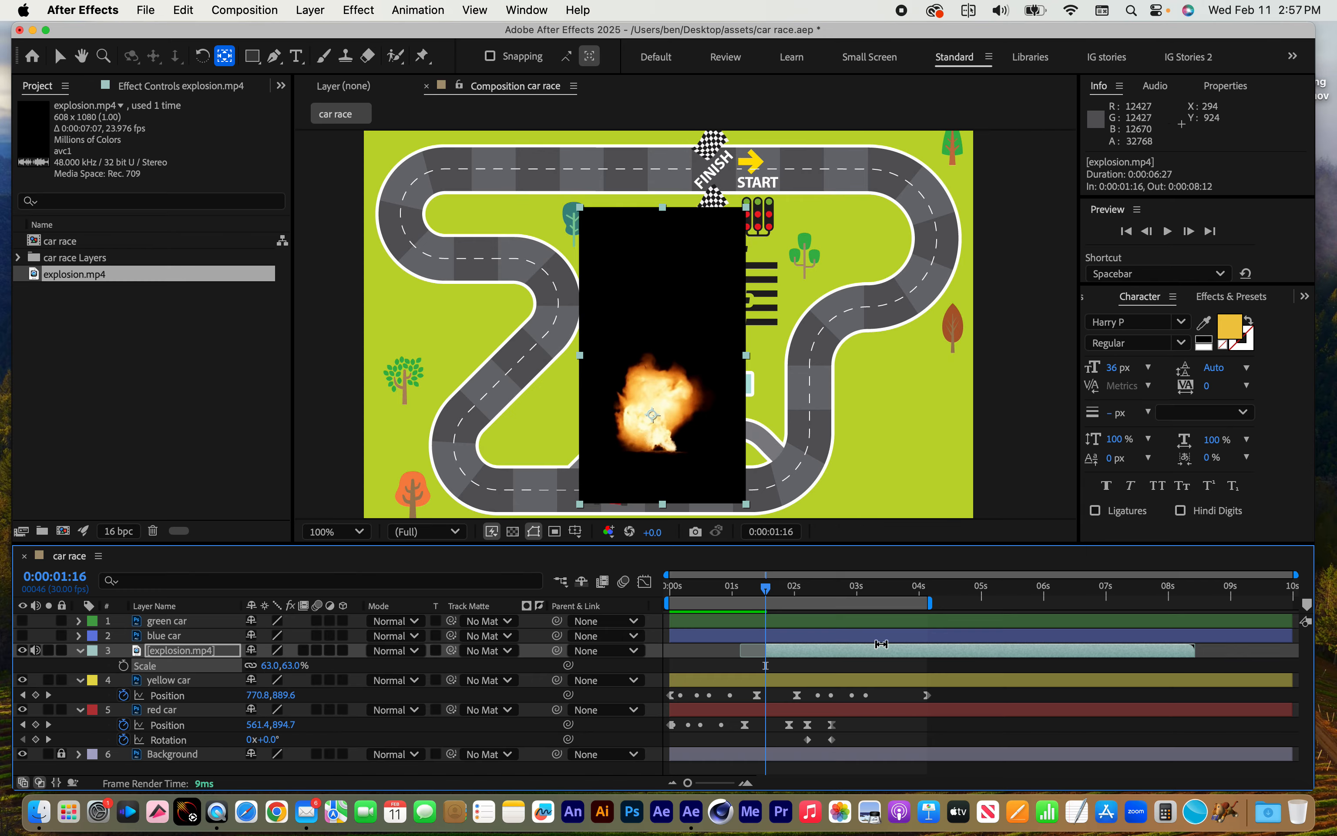
- With the Selection tool, move the trimmed explosion clip in time to begin at 0:00:02:17, as the red car finishes spinning
{"action": "key", "text": "v"}
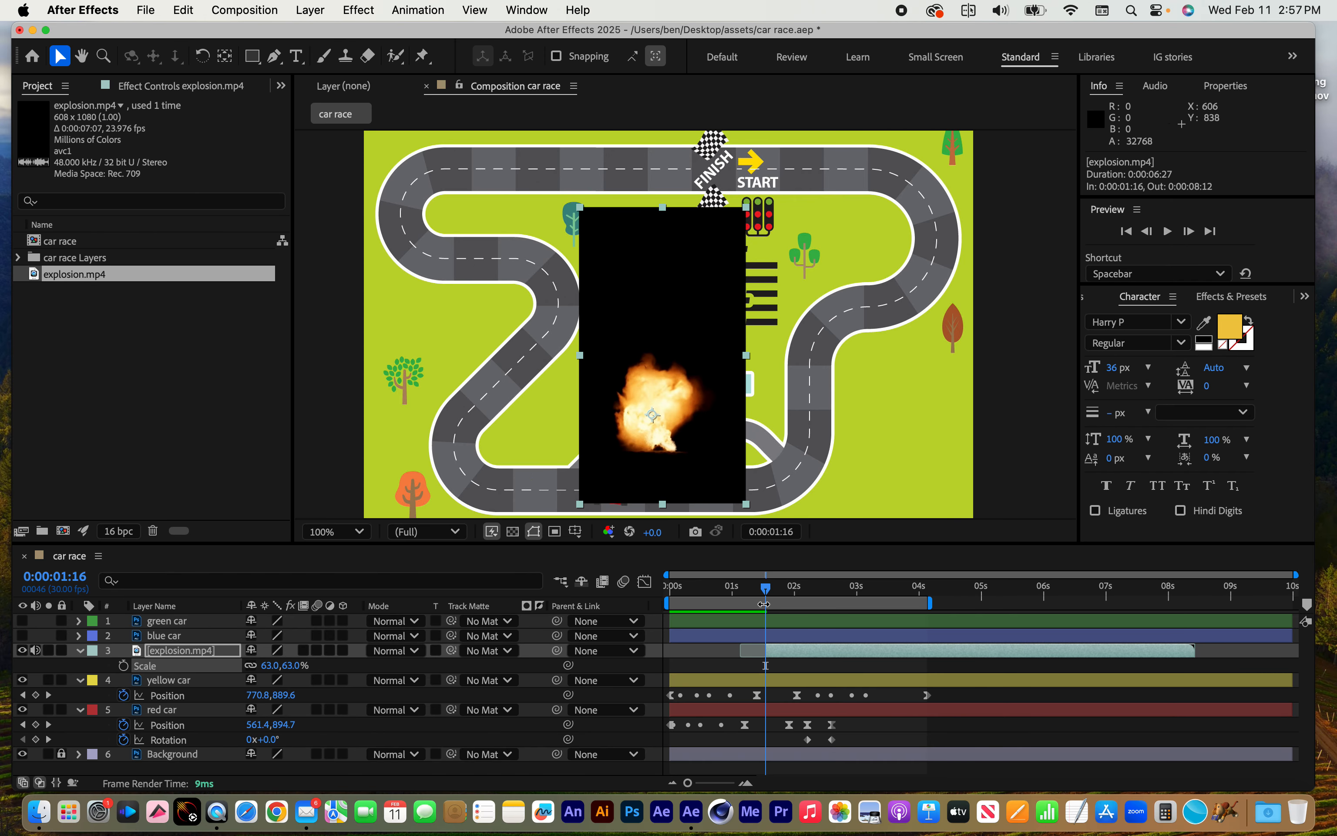
{"action": "left_click_drag", "start_coordinate": [790, 652], "coordinate": [850, 652]}
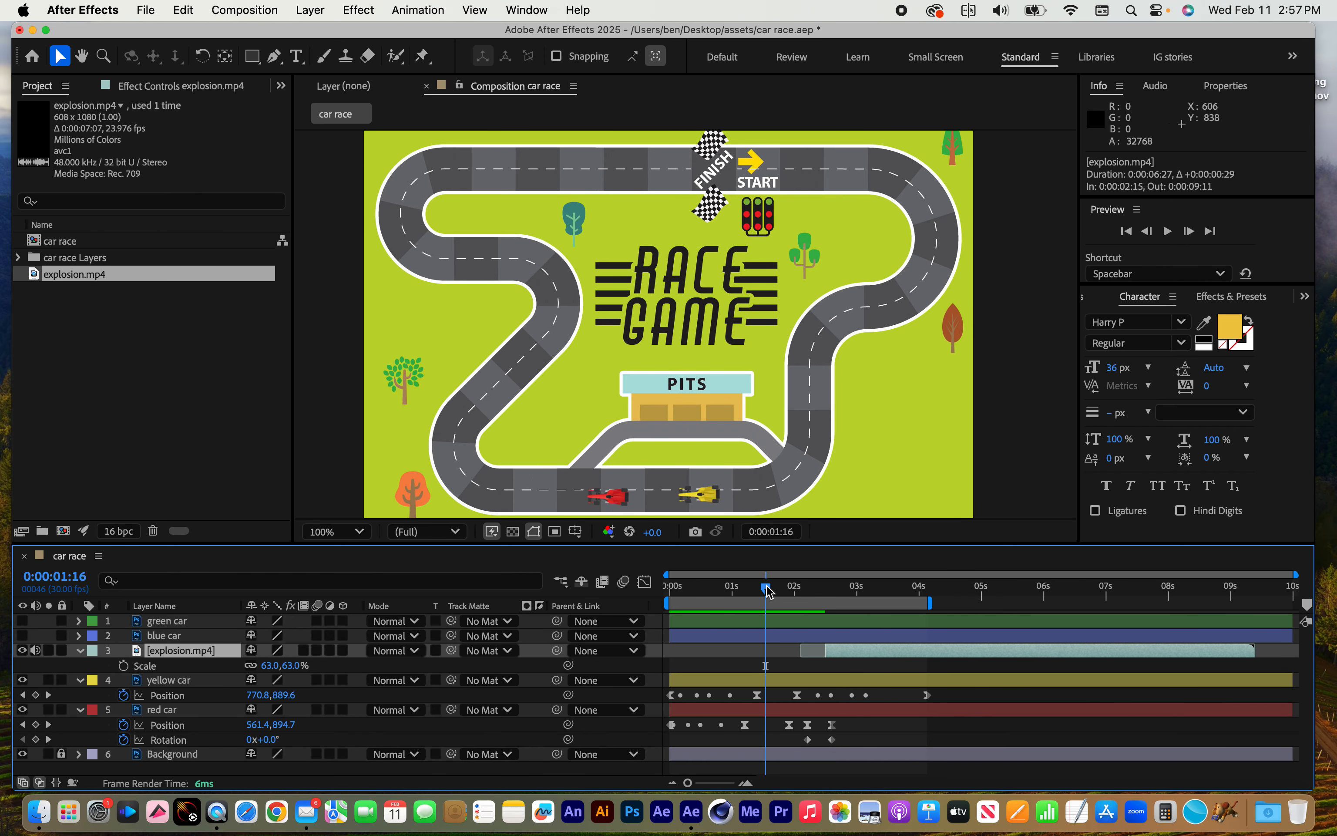
{"action": "left_click_drag", "start_coordinate": [768, 590], "coordinate": [831, 595]}
{"action": "mouse_move", "coordinate": [860, 657]}
{"action": "left_mouse_down"}
{"action": "mouse_move", "coordinate": [884, 652]}
{"action": "mouse_move", "coordinate": [865, 658]}
{"action": "left_mouse_up"}
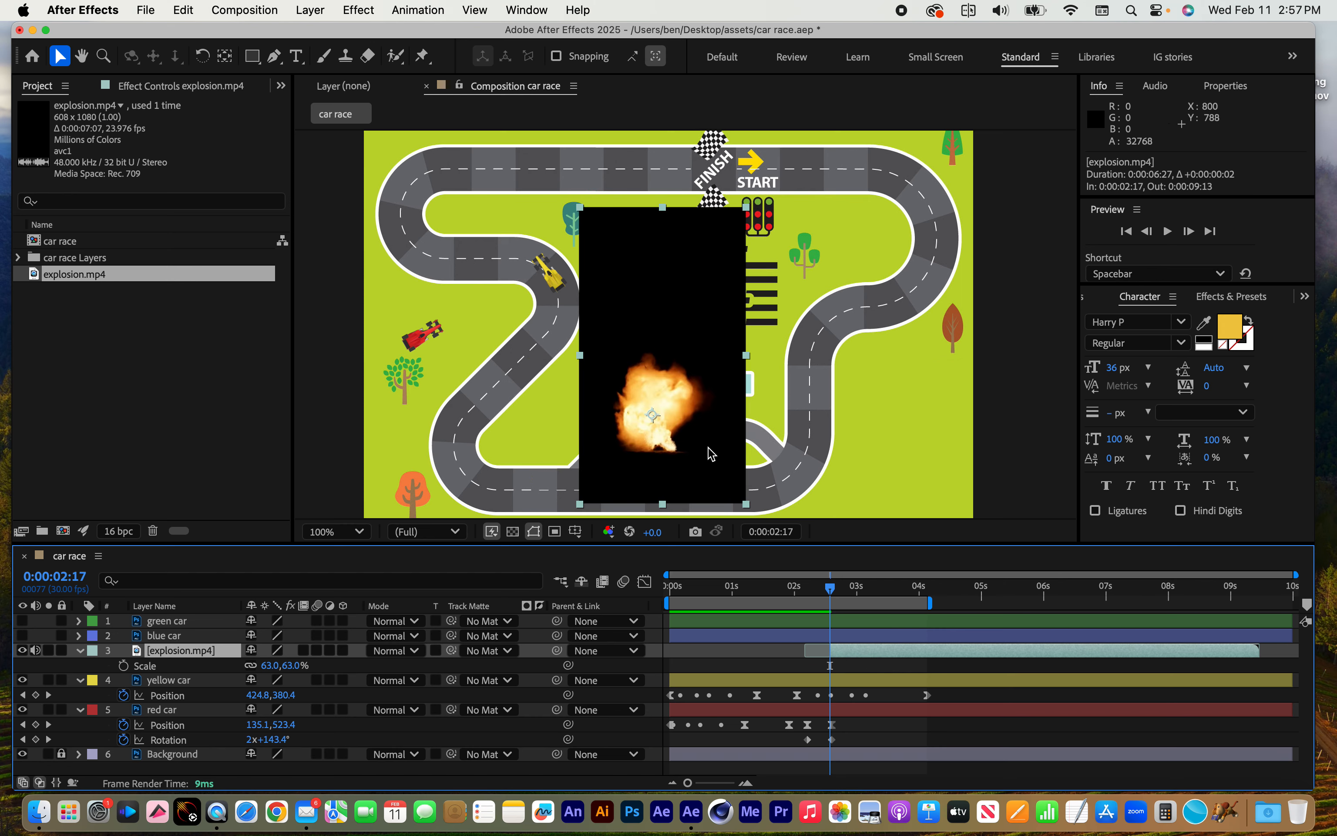
- Move the explosion over the crashed red car, at a position of about 114, 520
{"action": "scroll", "coordinate": [707, 451], "scroll_direction": "up", "scroll_amount": 1}
{"action": "scroll", "coordinate": [685, 439], "scroll_direction": "down", "scroll_amount": 1}
{"action": "left_click_drag", "start_coordinate": [685, 440], "coordinate": [460, 368]}
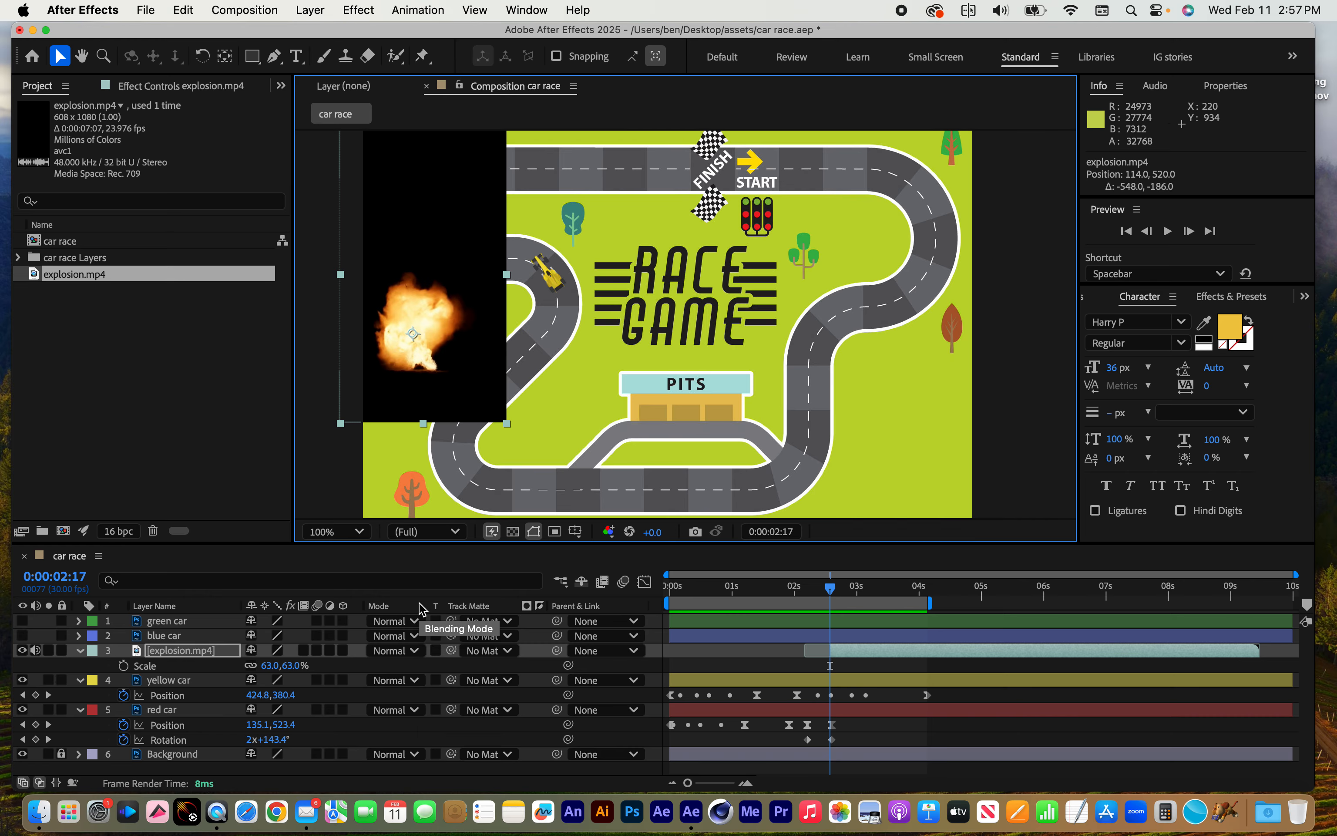
{"action": "left_click", "coordinate": [39, 782]}
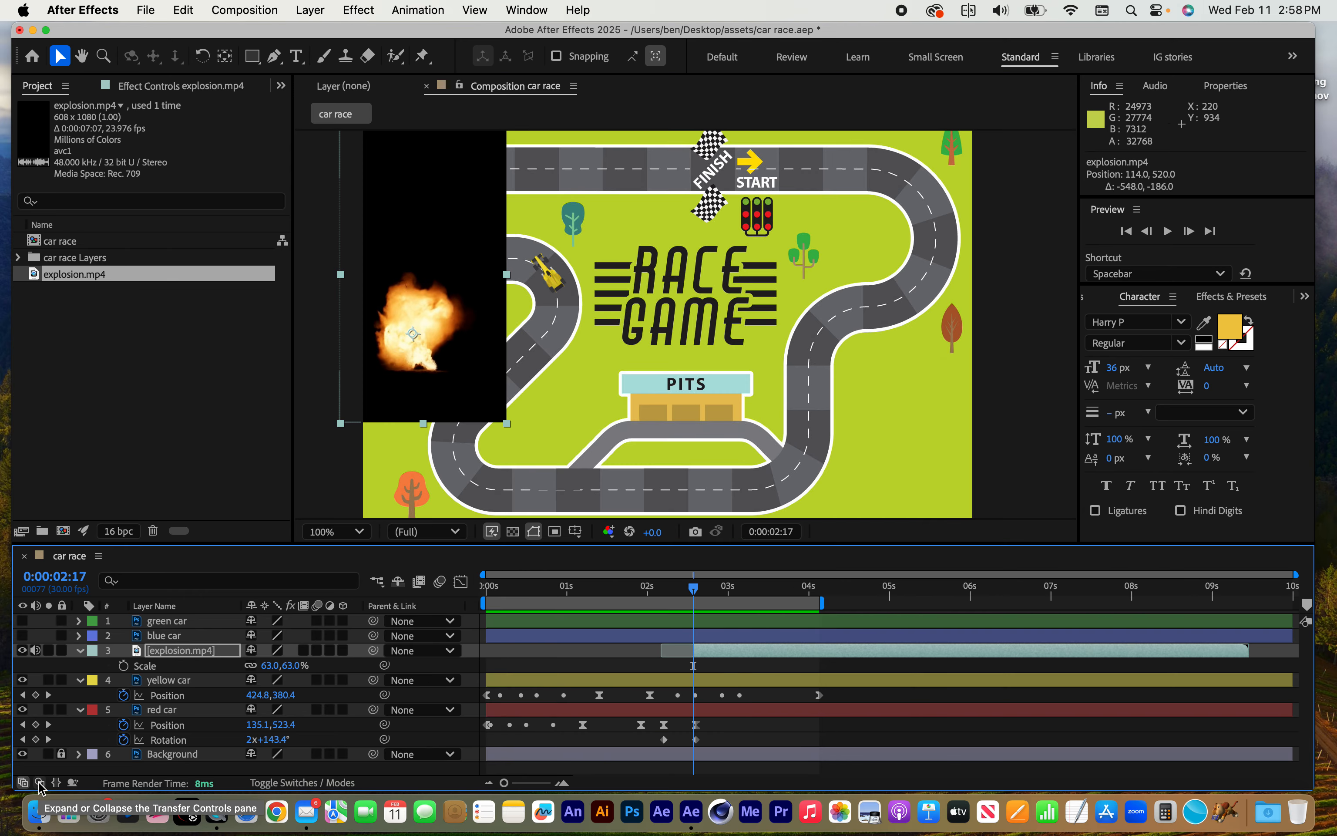
{"action": "left_click", "coordinate": [39, 783]}
{"action": "left_click", "coordinate": [39, 782]}
{"action": "left_click", "coordinate": [39, 782]}
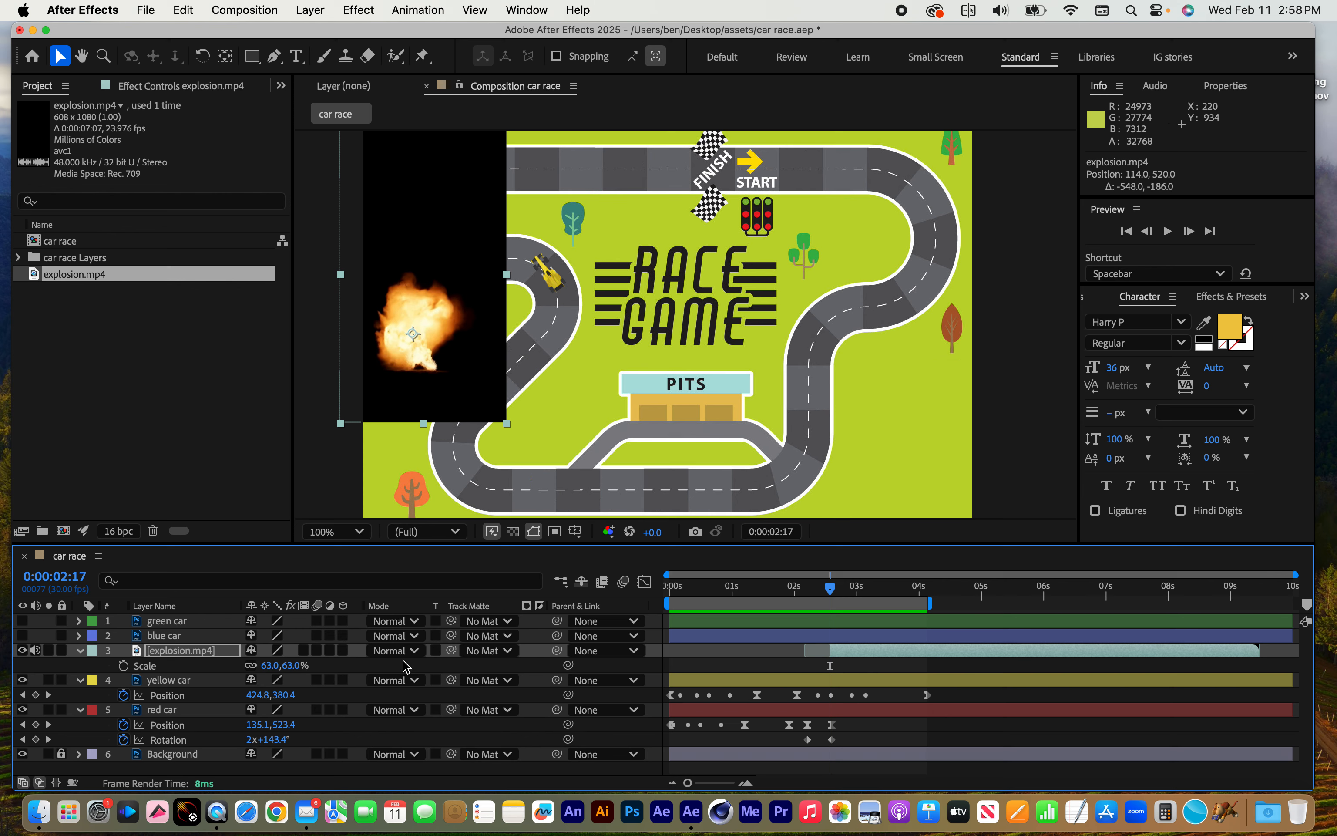
- Set the explosion layer's blending mode to Screen to drop its black background
{"action": "left_click", "coordinate": [406, 651]}
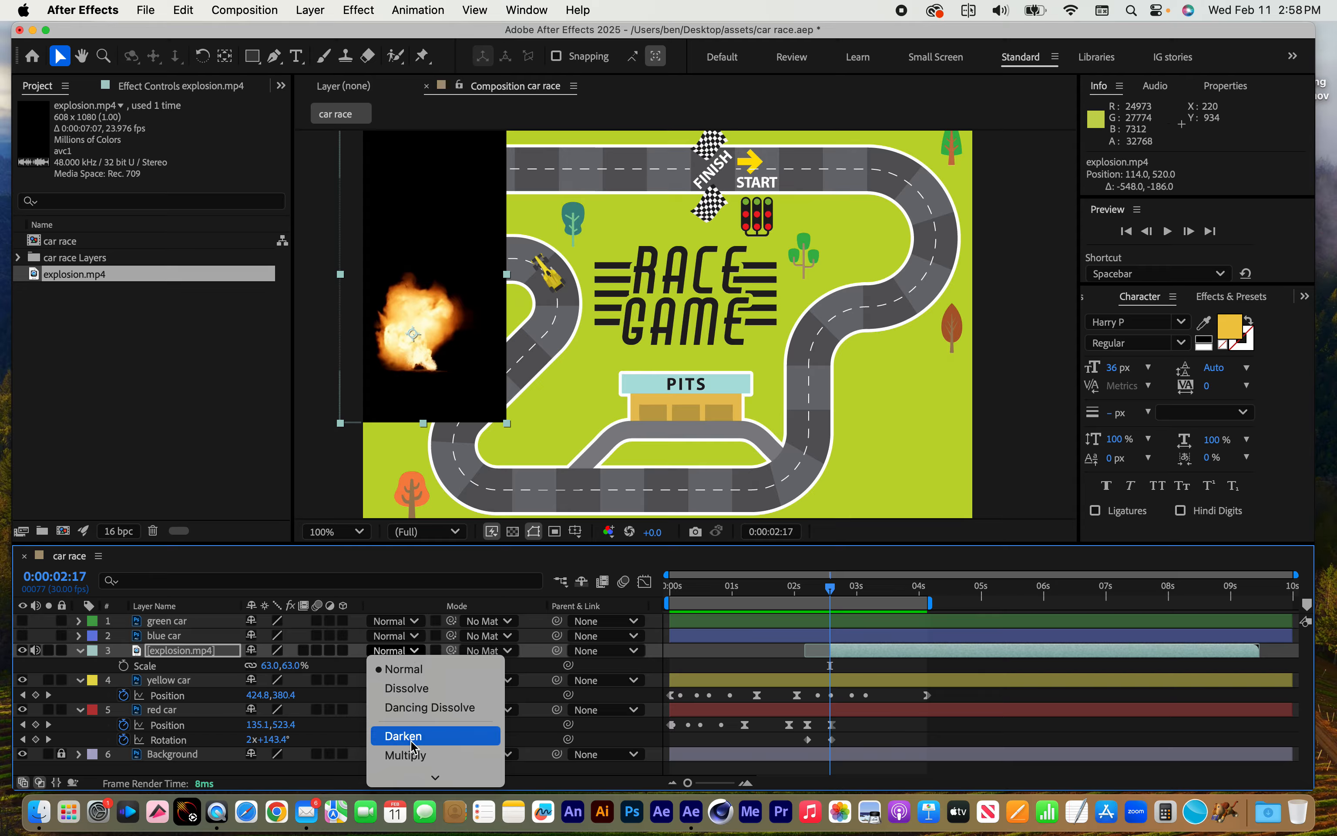
{"action": "scroll", "coordinate": [411, 760], "scroll_direction": "down", "scroll_amount": 5}
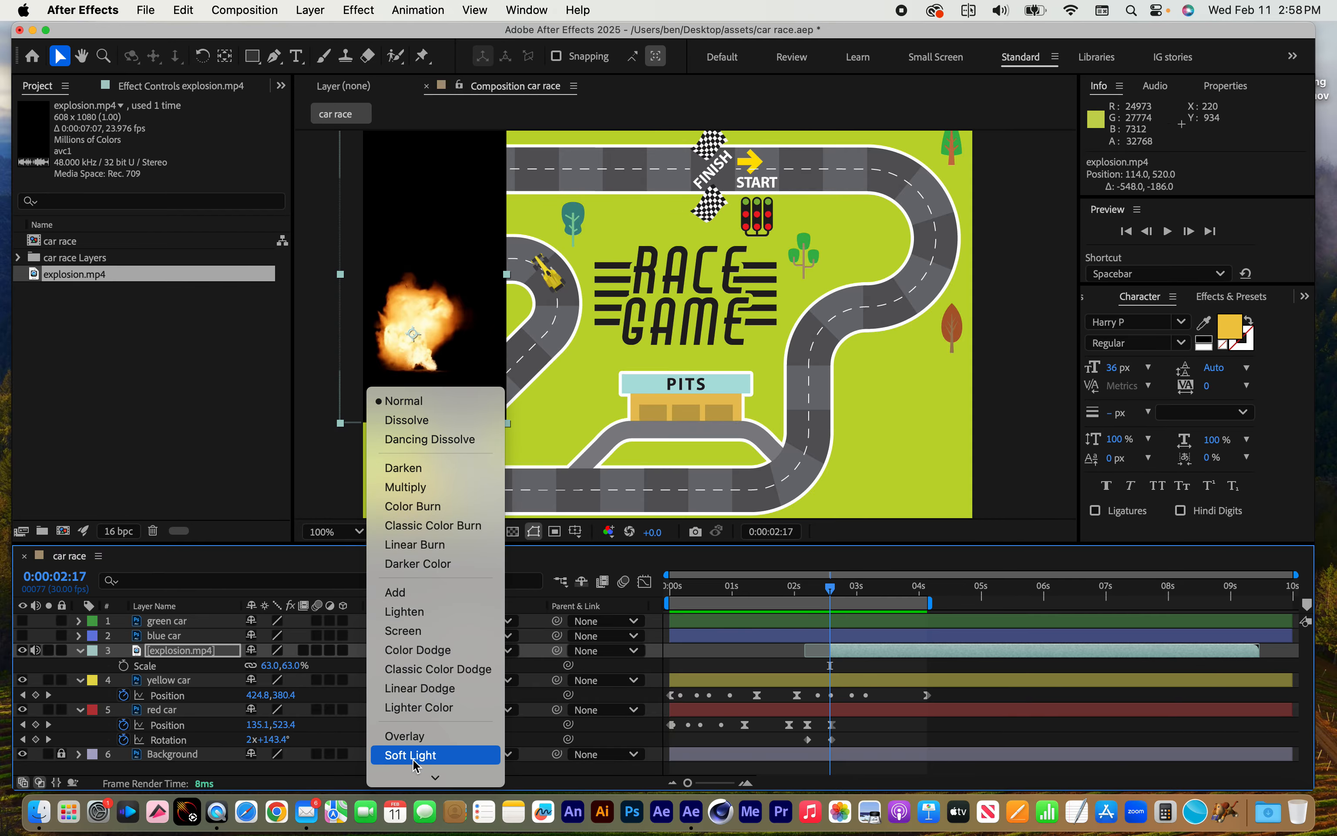
{"action": "scroll", "coordinate": [416, 766], "scroll_direction": "down", "scroll_amount": 5}
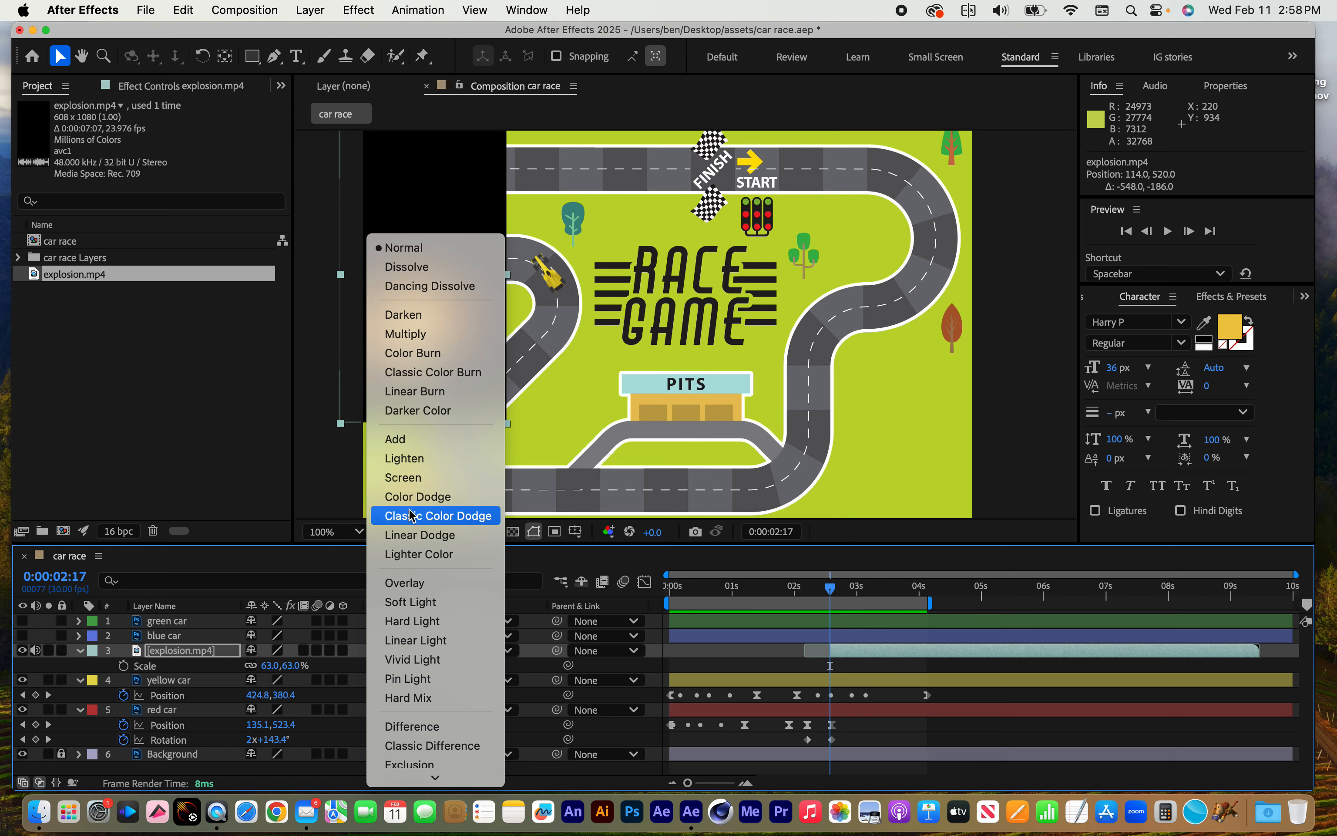
{"action": "left_click", "coordinate": [425, 479]}
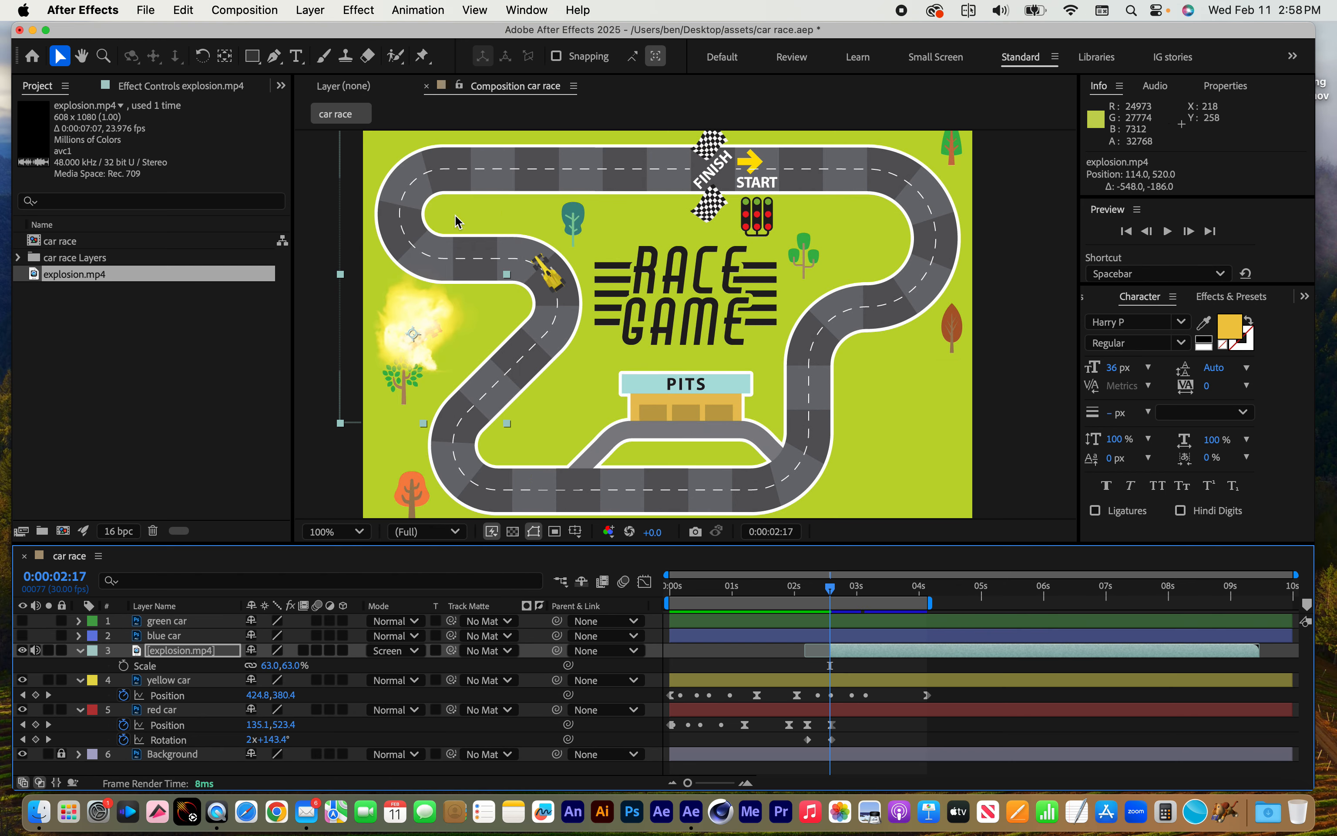
- Compare the Lighten and Color Dodge blending modes on the explosion layer, and return it to Screen
{"action": "left_click", "coordinate": [396, 650]}
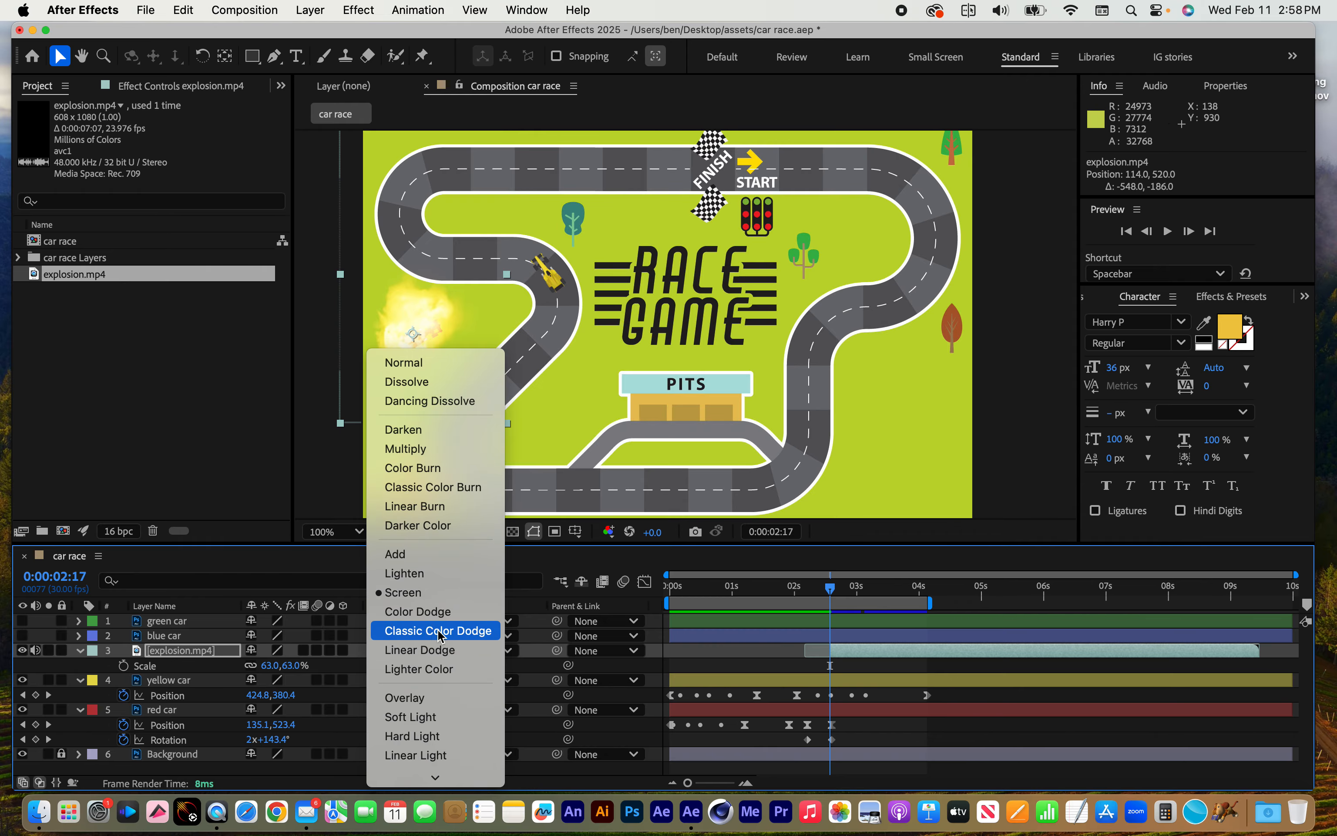
{"action": "left_click", "coordinate": [436, 575]}
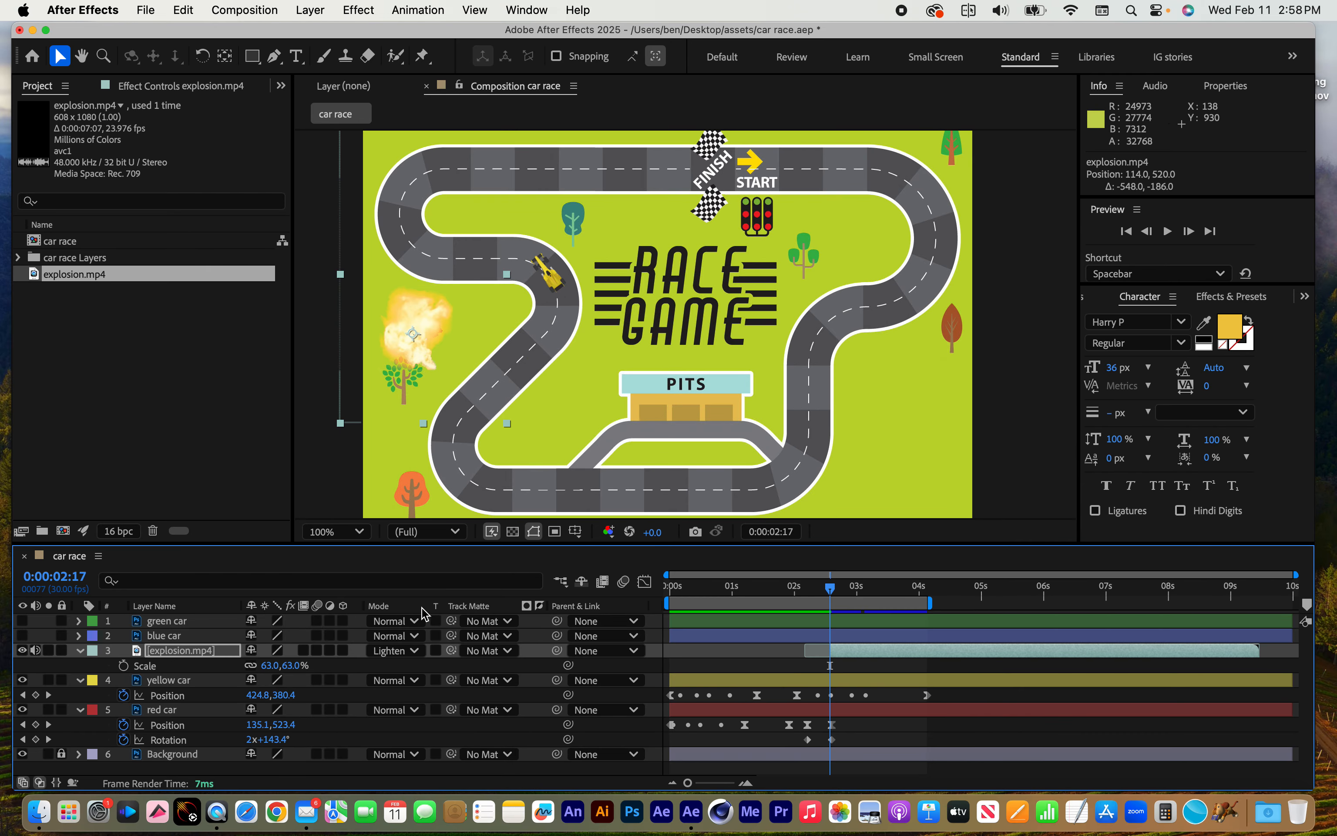
{"action": "left_click", "coordinate": [399, 651]}
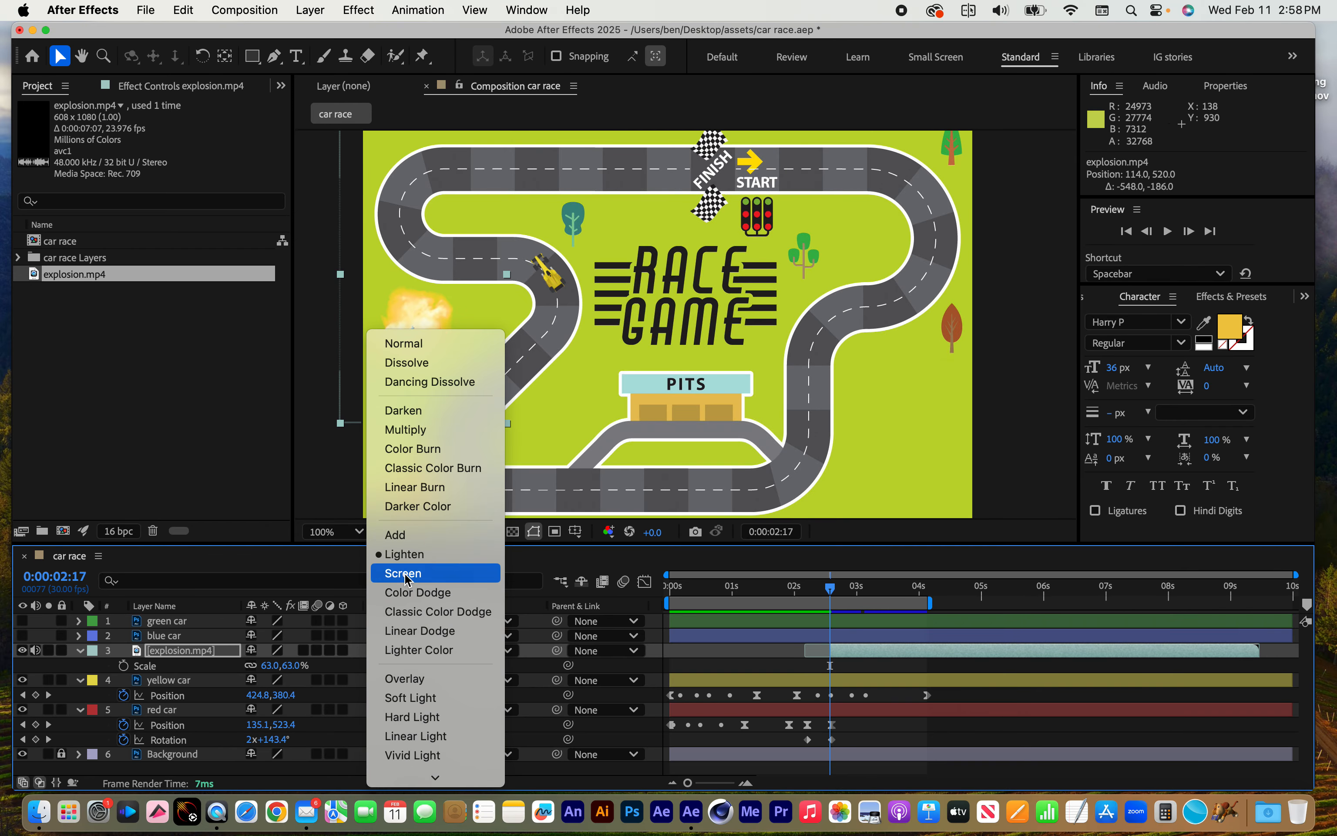
{"action": "left_click", "coordinate": [408, 575]}
{"action": "left_click", "coordinate": [395, 651]}
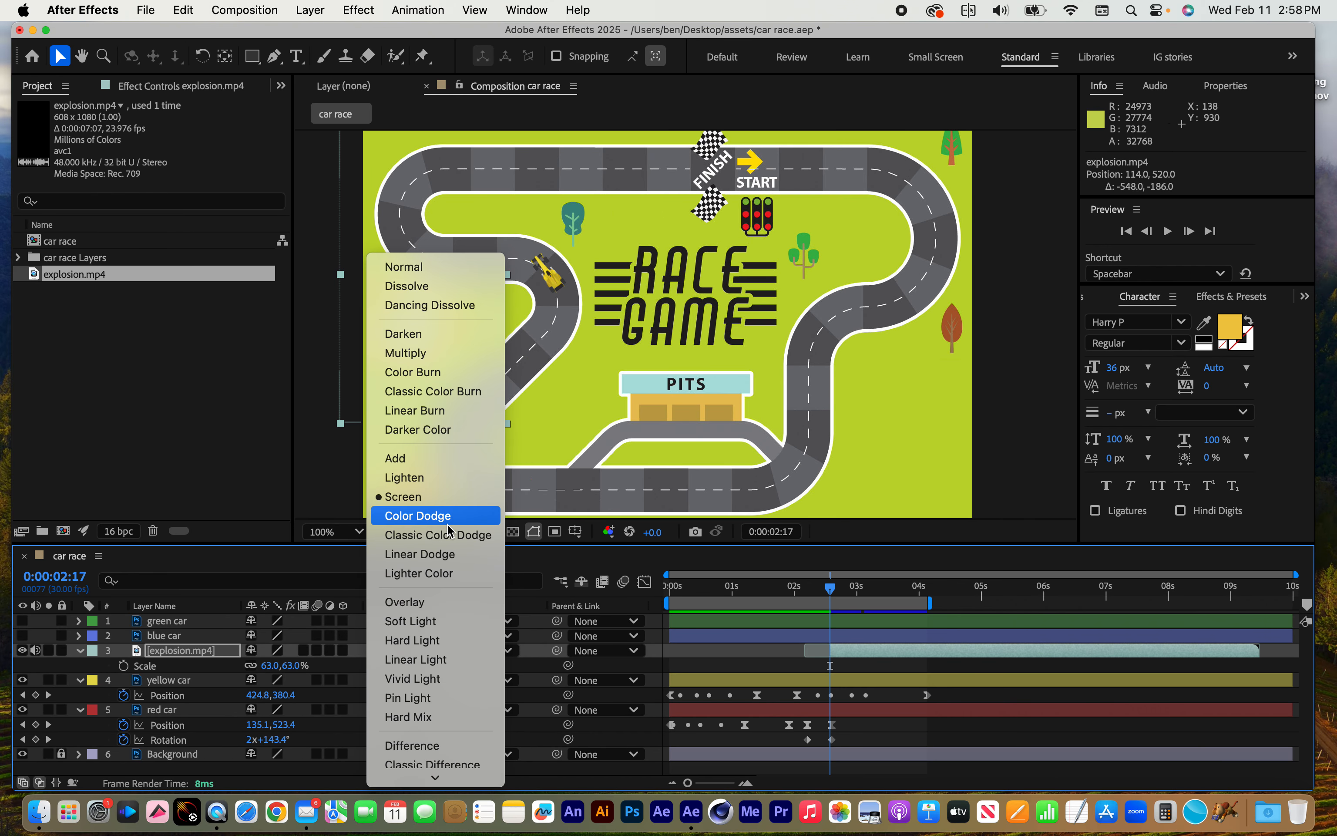
{"action": "left_click", "coordinate": [448, 522]}
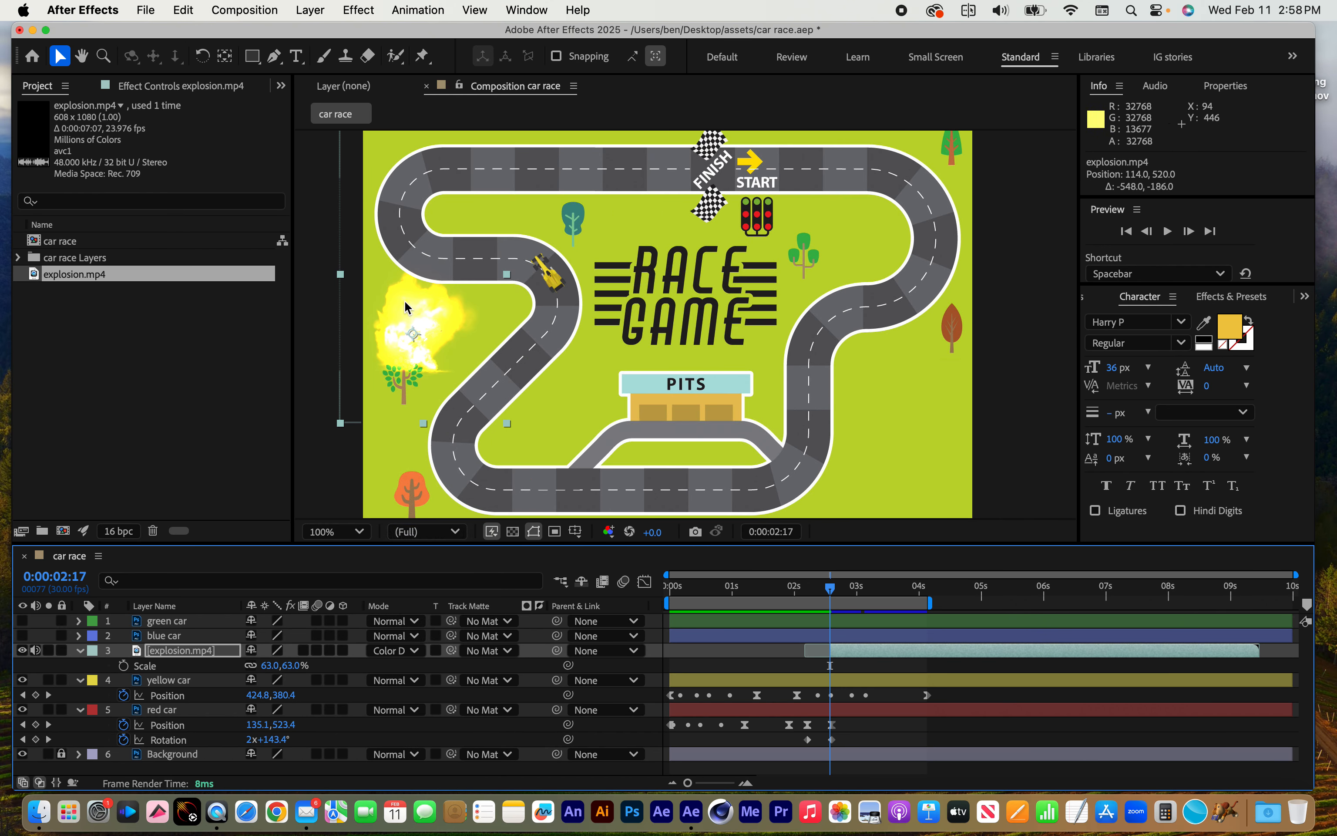
{"action": "left_click", "coordinate": [414, 652]}
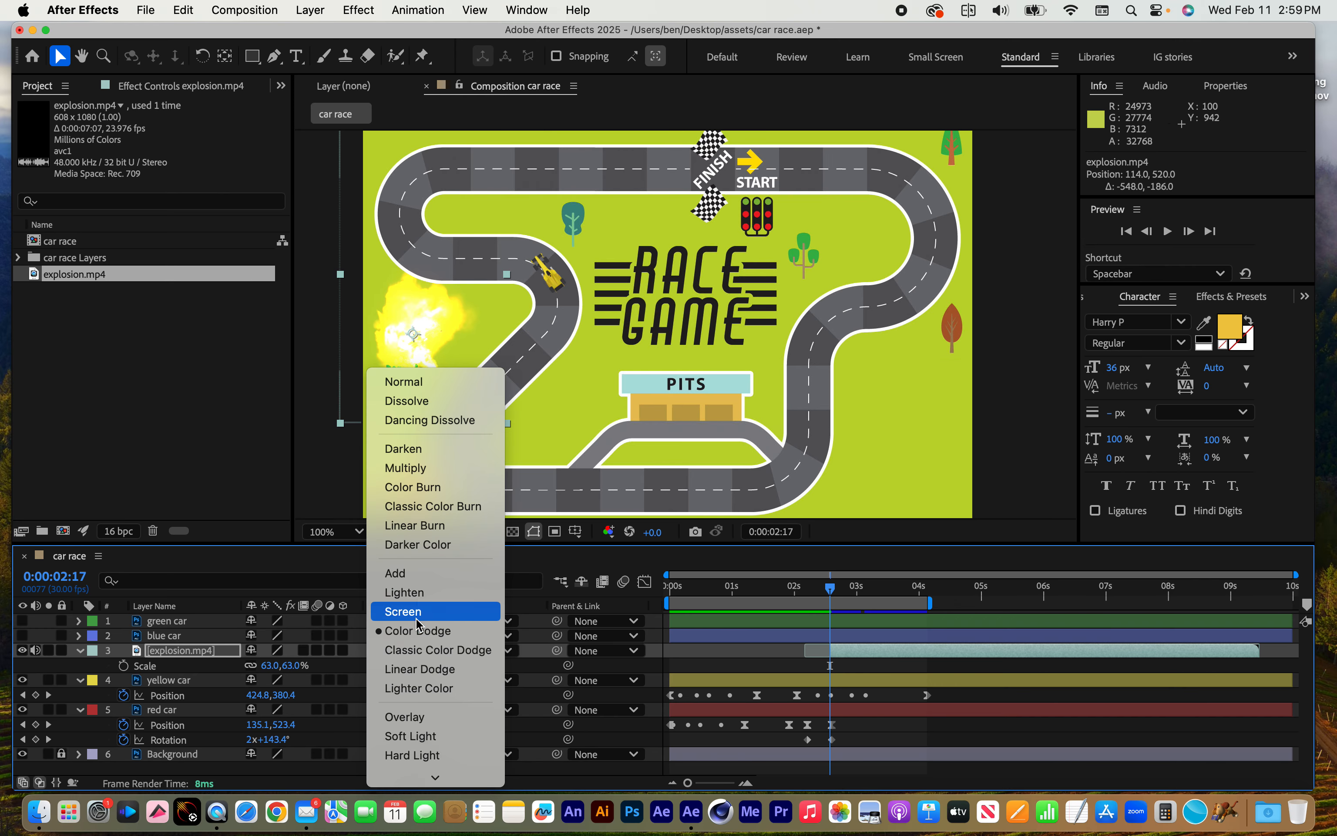
{"action": "left_click", "coordinate": [417, 613]}
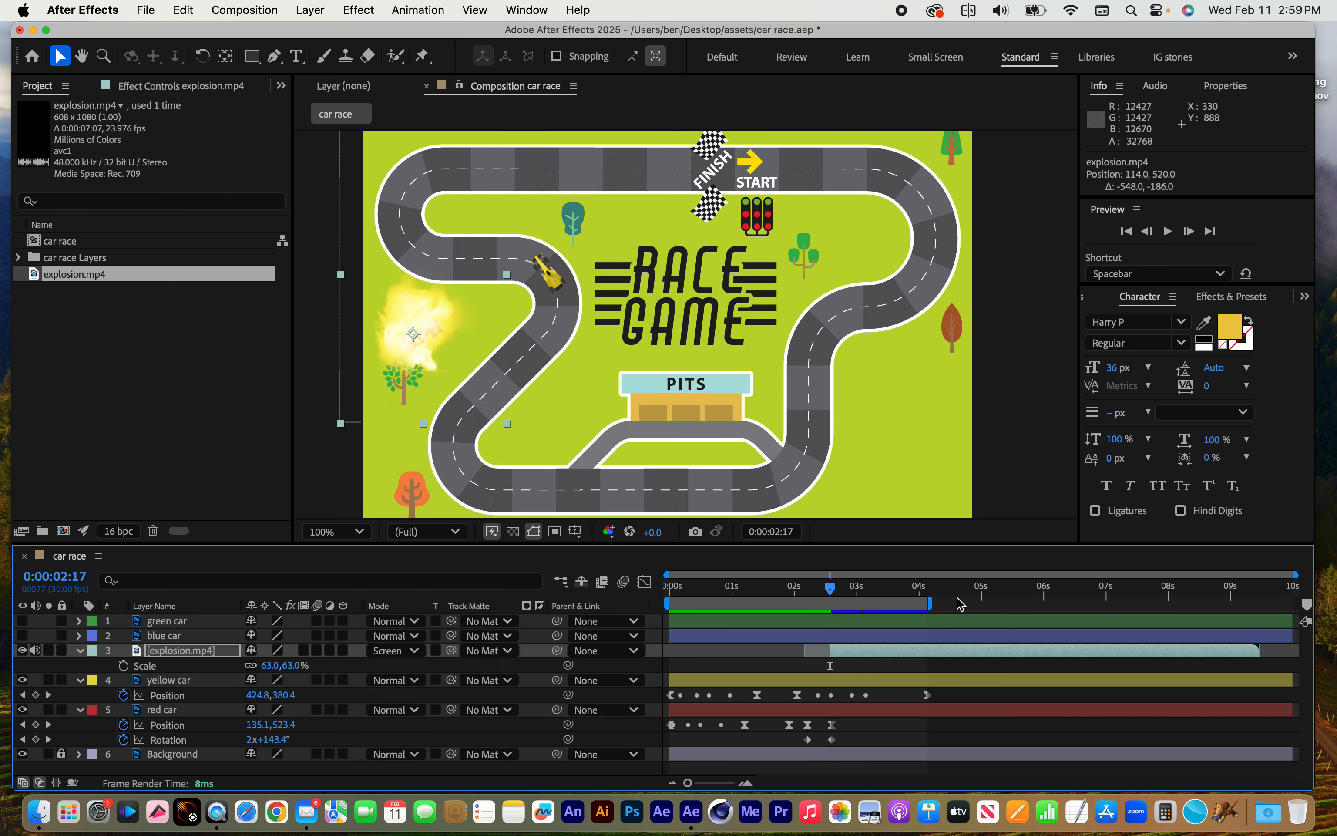
- Trim the end of the red car layer to 0:00:02:20, while the explosion covers the car
{"action": "mouse_move", "coordinate": [831, 592]}
{"action": "left_mouse_down"}
{"action": "mouse_move", "coordinate": [815, 590]}
{"action": "mouse_move", "coordinate": [838, 592]}
{"action": "left_mouse_up"}
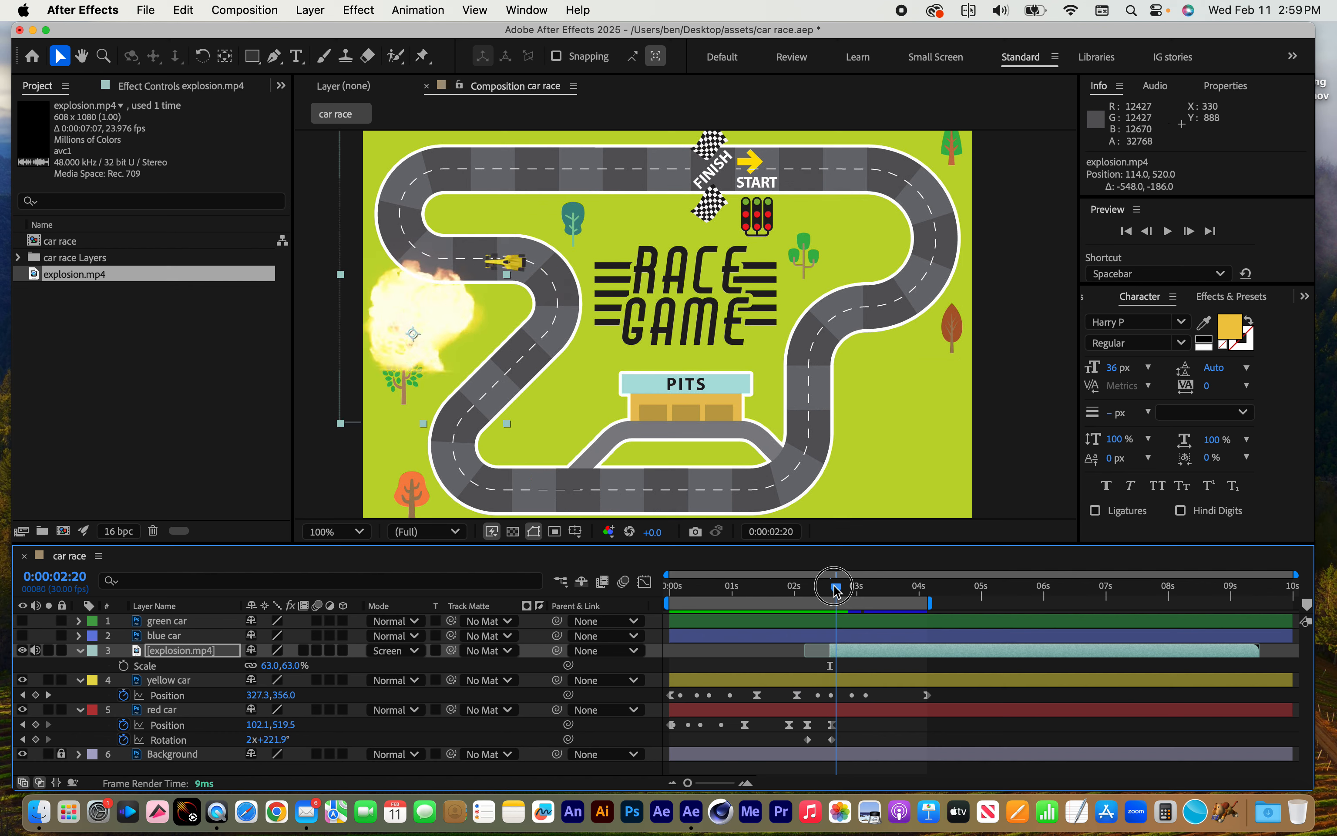
{"action": "left_click", "coordinate": [843, 713]}
{"action": "left_click_drag", "start_coordinate": [1295, 710], "coordinate": [843, 724]}
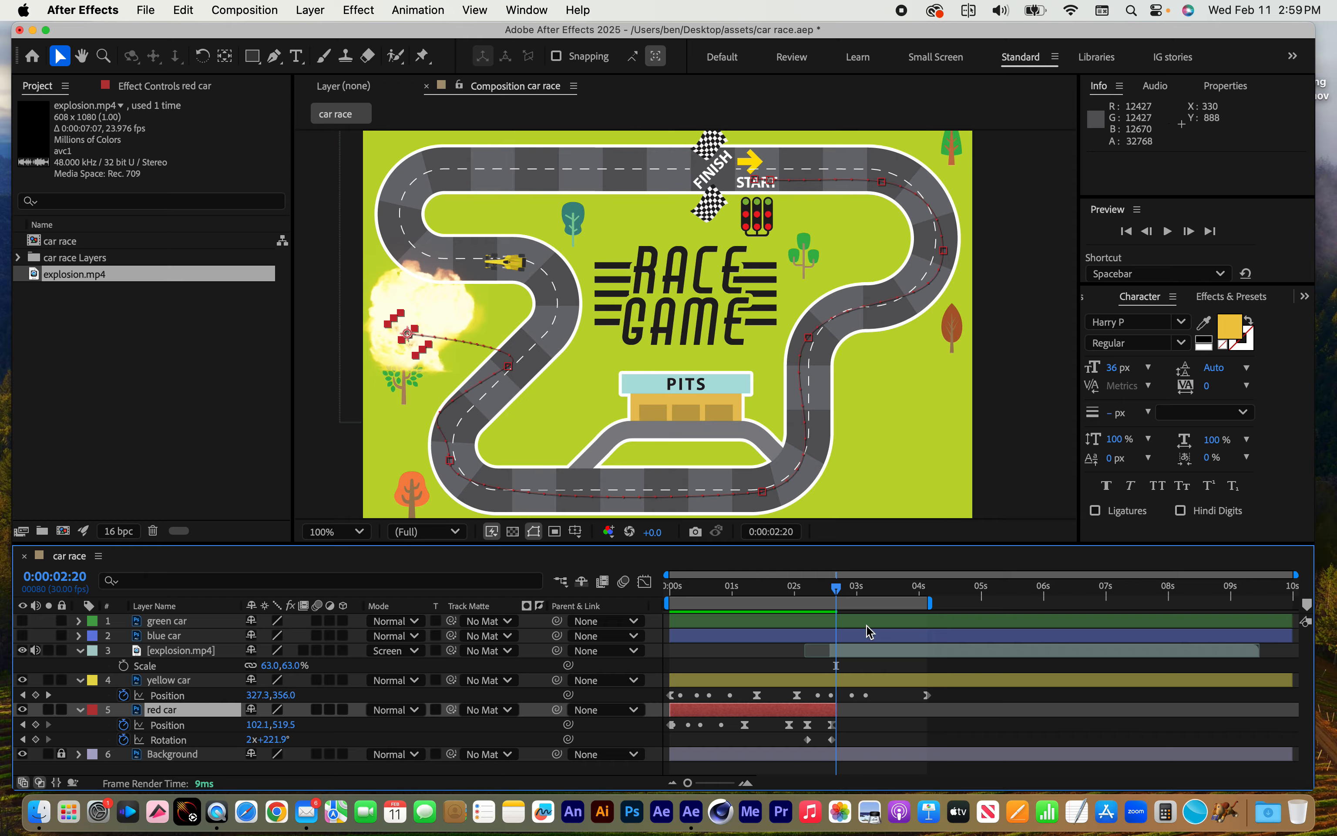
- Extend the work area's end to 0:00:05:21 and preview the crash and explosion from 0:00:01:19
{"action": "left_click_drag", "start_coordinate": [835, 590], "coordinate": [772, 587]}
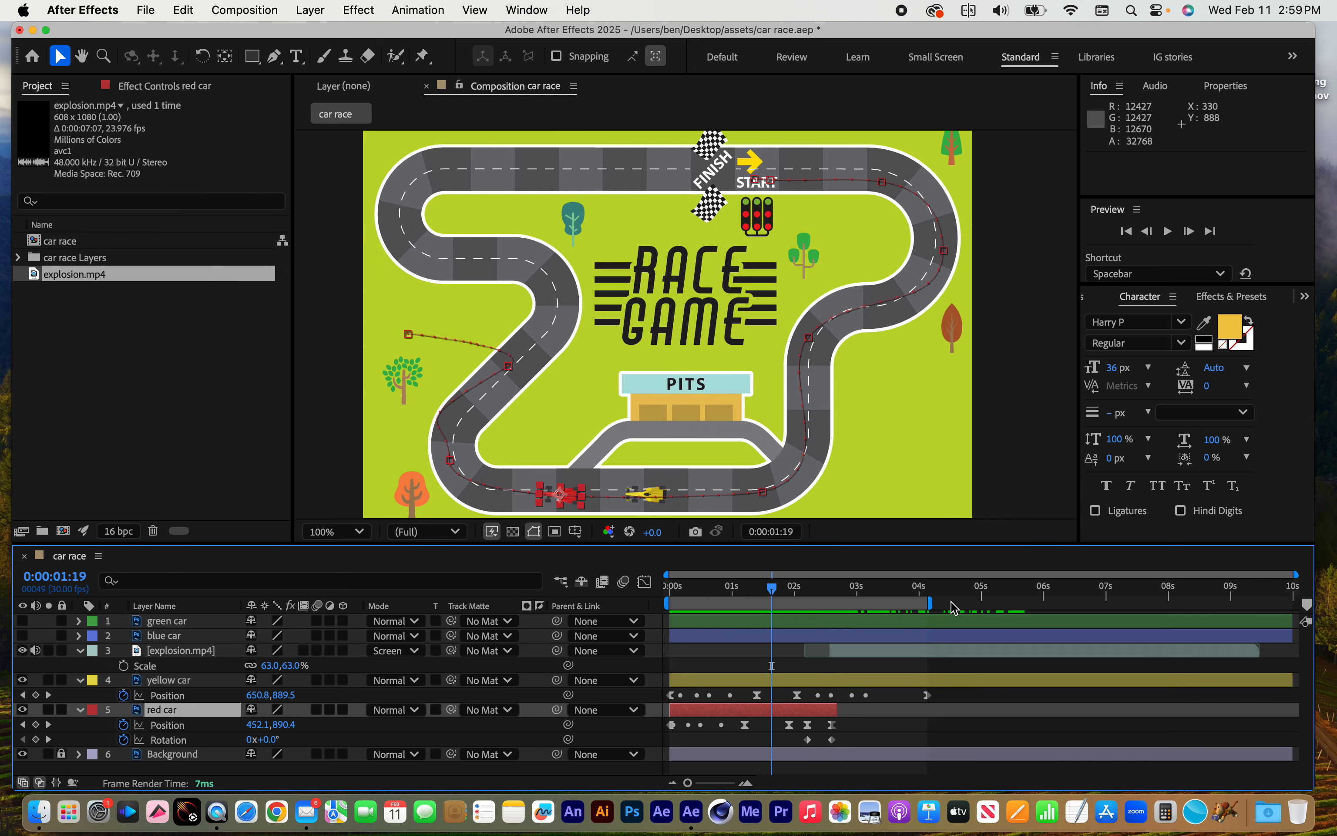
{"action": "left_click_drag", "start_coordinate": [926, 602], "coordinate": [1029, 603]}
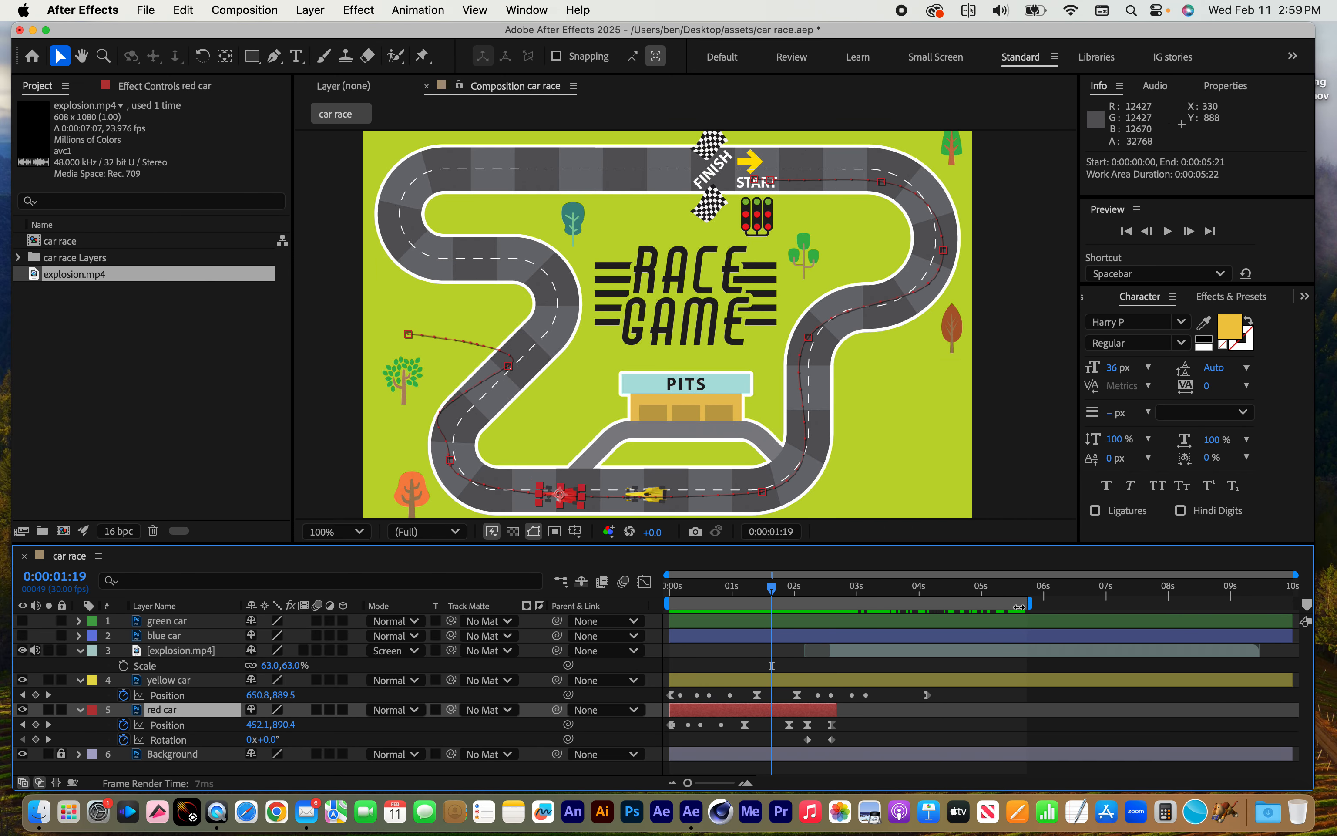
{"action": "key", "text": "space"}
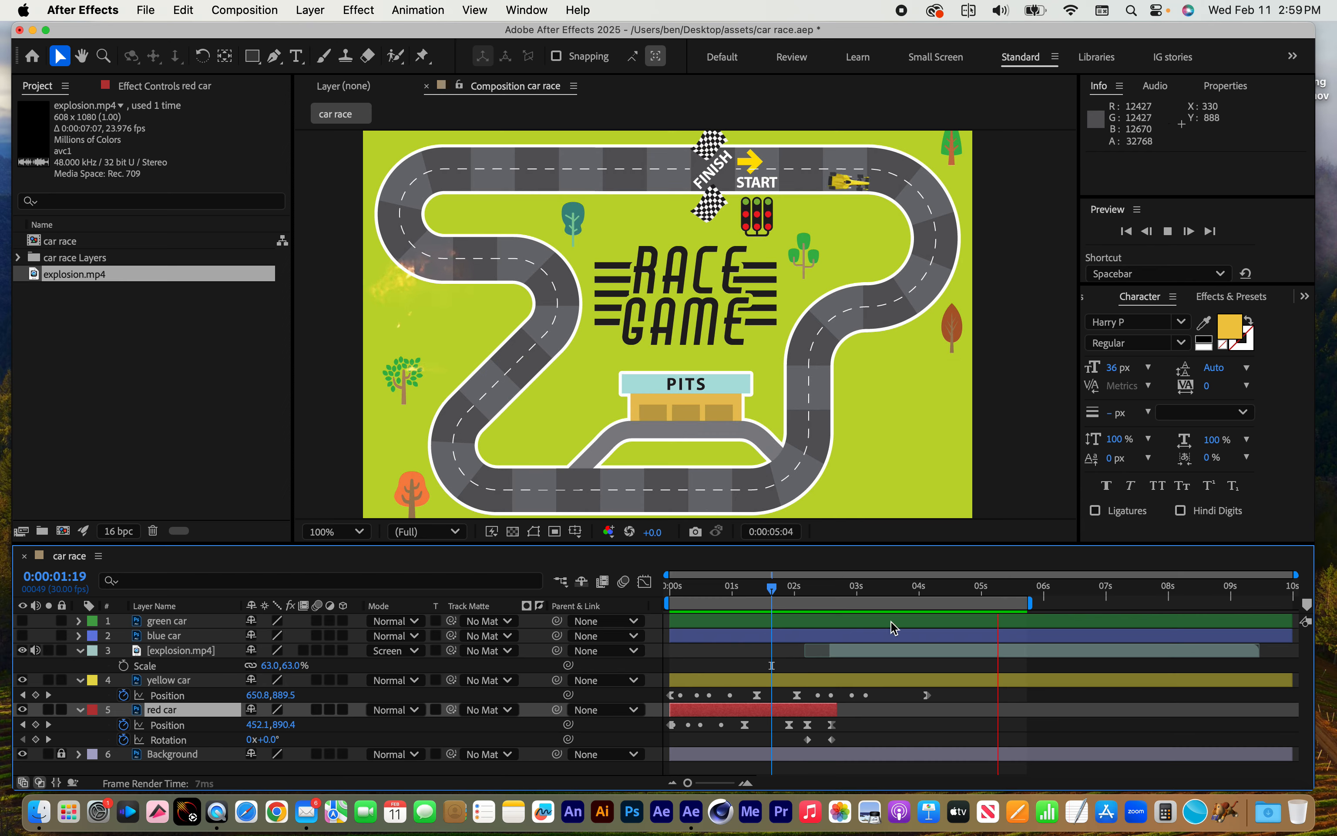
- At 0:00:02:28, scale the explosion layer to 55% and move it down slightly to about 108, 564
{"action": "left_click", "coordinate": [839, 587]}
{"action": "left_click_drag", "start_coordinate": [839, 588], "coordinate": [854, 587]}
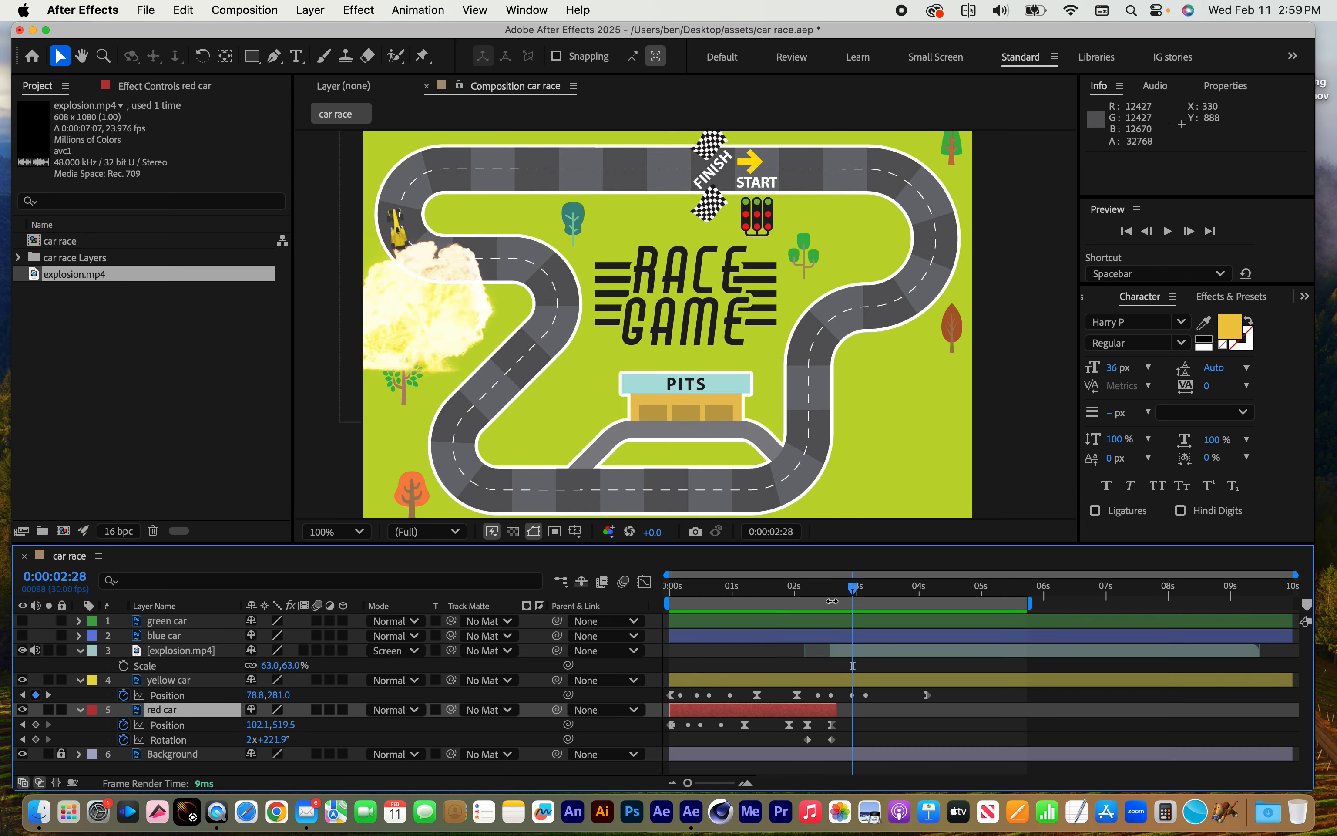
{"action": "left_click", "coordinate": [182, 651]}
{"action": "left_click_drag", "start_coordinate": [290, 670], "coordinate": [275, 670]}
{"action": "left_click_drag", "start_coordinate": [434, 321], "coordinate": [434, 343]}
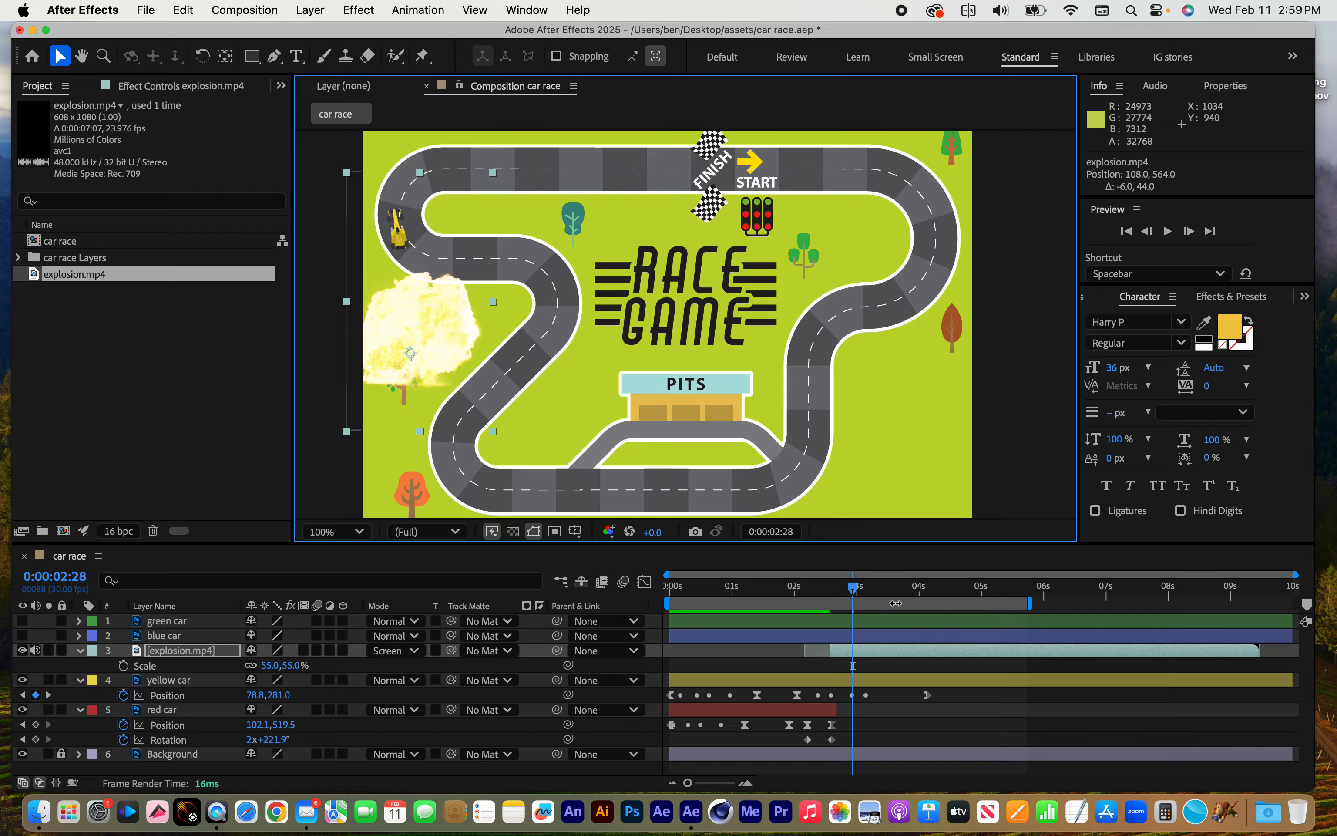
- Set the current time to 0:00:02:26, collapse the explosion, yellow car and red car layers, and deselect everything
{"action": "mouse_move", "coordinate": [852, 588]}
{"action": "left_mouse_down"}
{"action": "mouse_move", "coordinate": [816, 594]}
{"action": "mouse_move", "coordinate": [951, 597]}
{"action": "mouse_move", "coordinate": [844, 595]}
{"action": "left_mouse_up"}
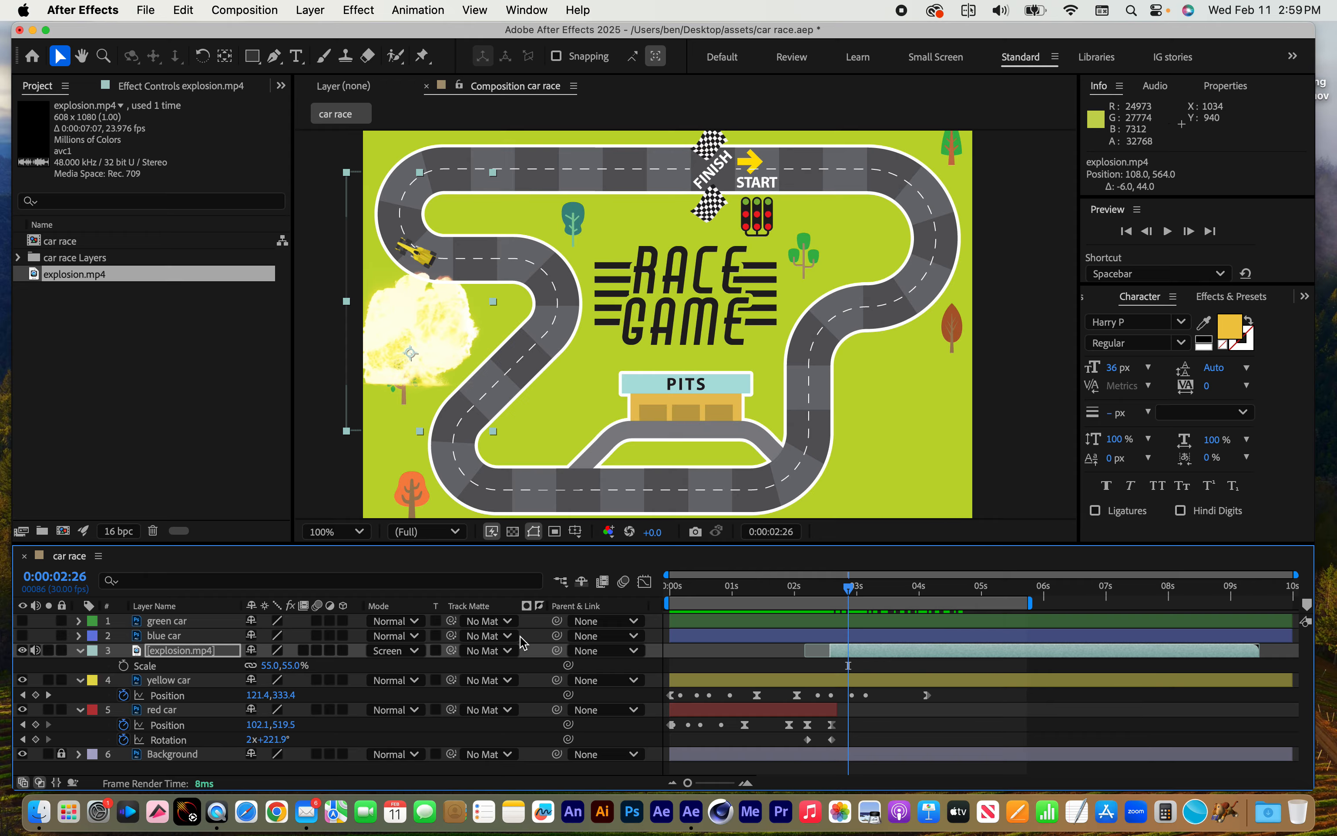
{"action": "left_click", "coordinate": [81, 651]}
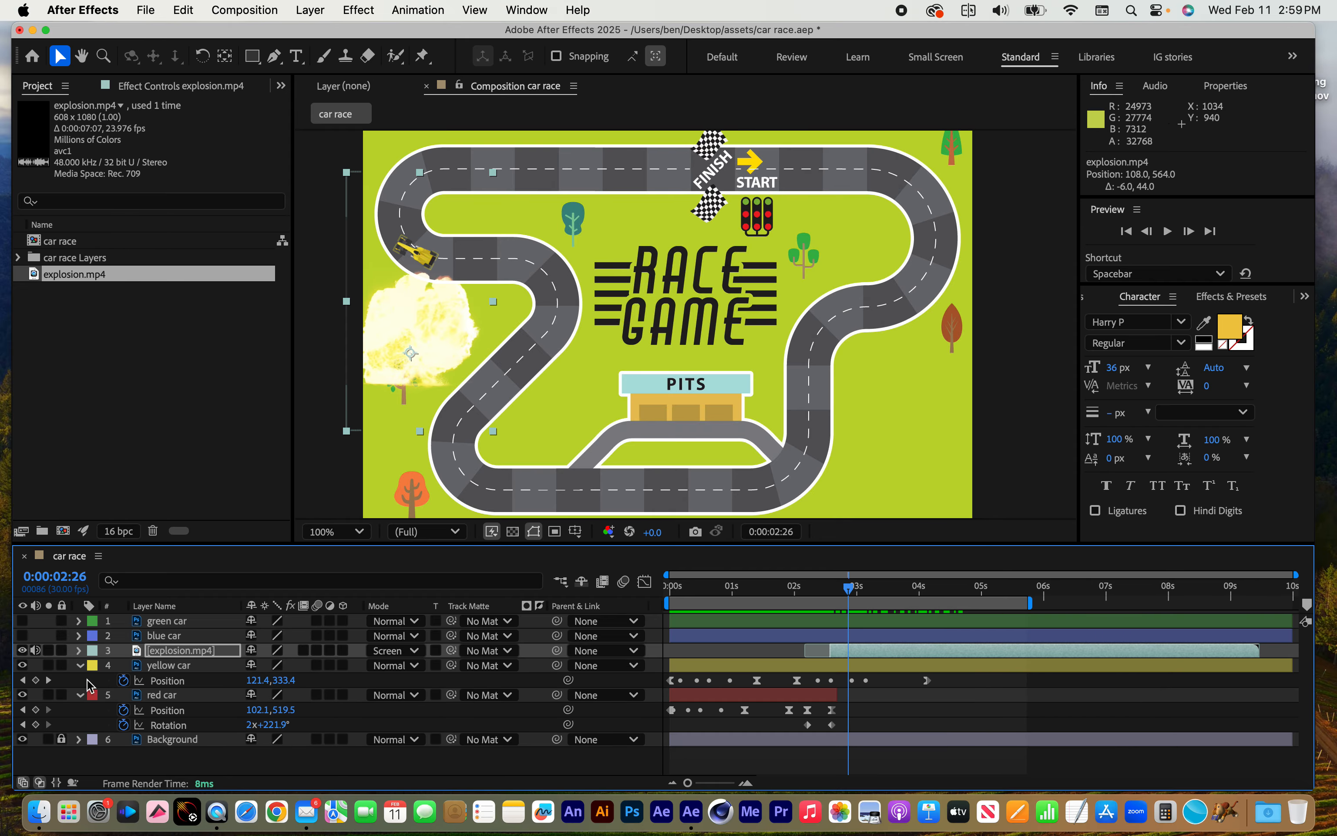
{"action": "left_click", "coordinate": [80, 666]}
{"action": "left_click", "coordinate": [80, 681]}
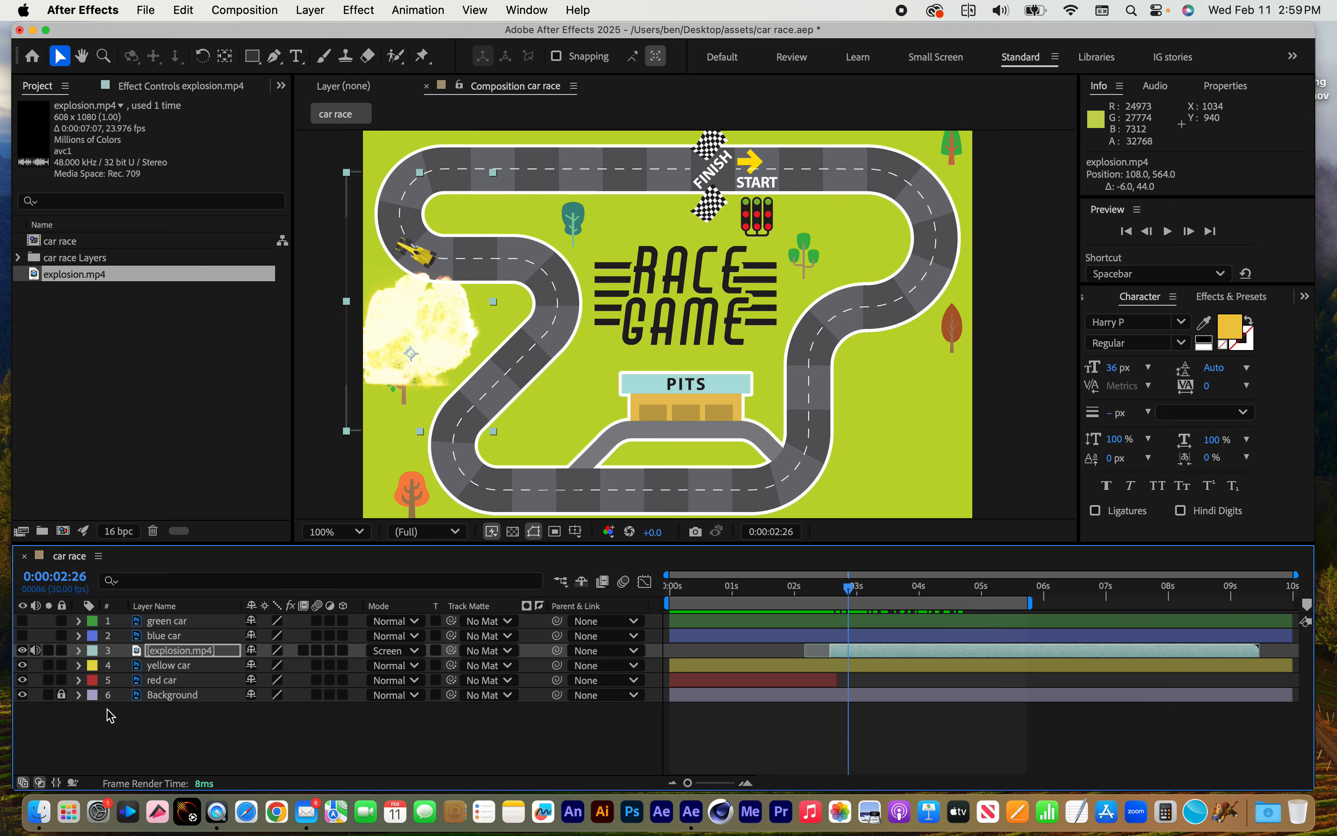
{"action": "left_click", "coordinate": [169, 738]}
{"action": "left_click", "coordinate": [115, 400]}
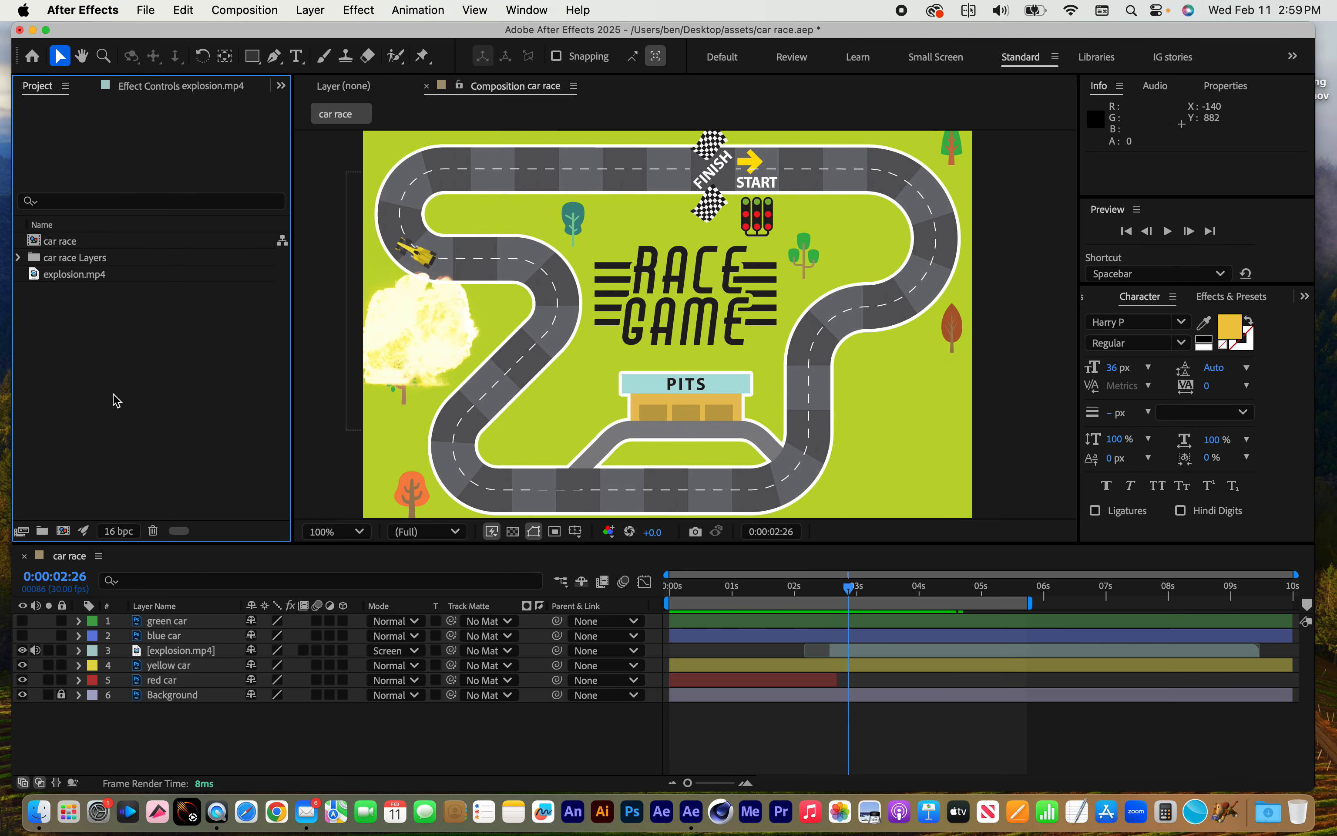
- Import Car-A11.AIF, Car-B11.AIF, EXPLOSION11.AIF and SCREECH11.AIF from the sfx folder in assets into the project
{"action": "left_click", "coordinate": [40, 813]}
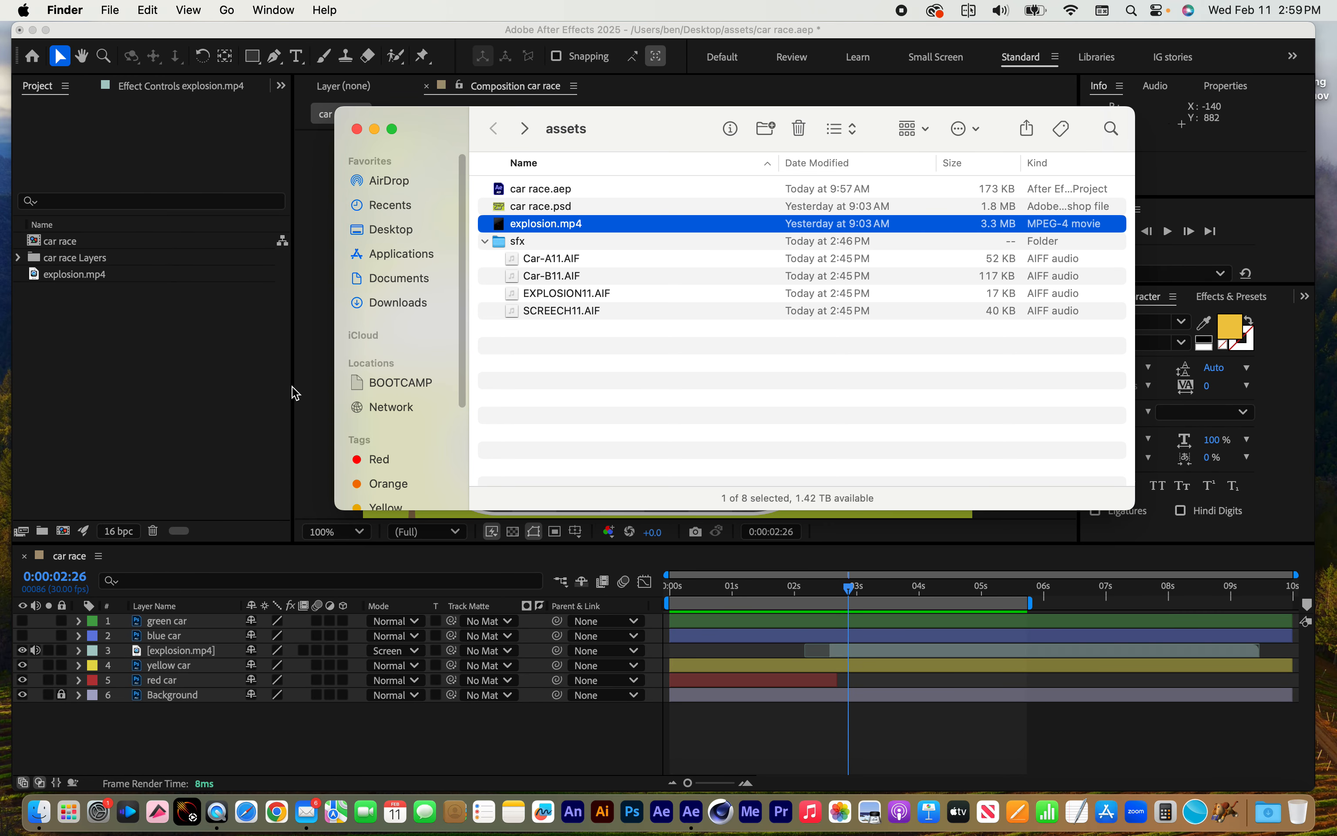
{"action": "left_click", "coordinate": [517, 241]}
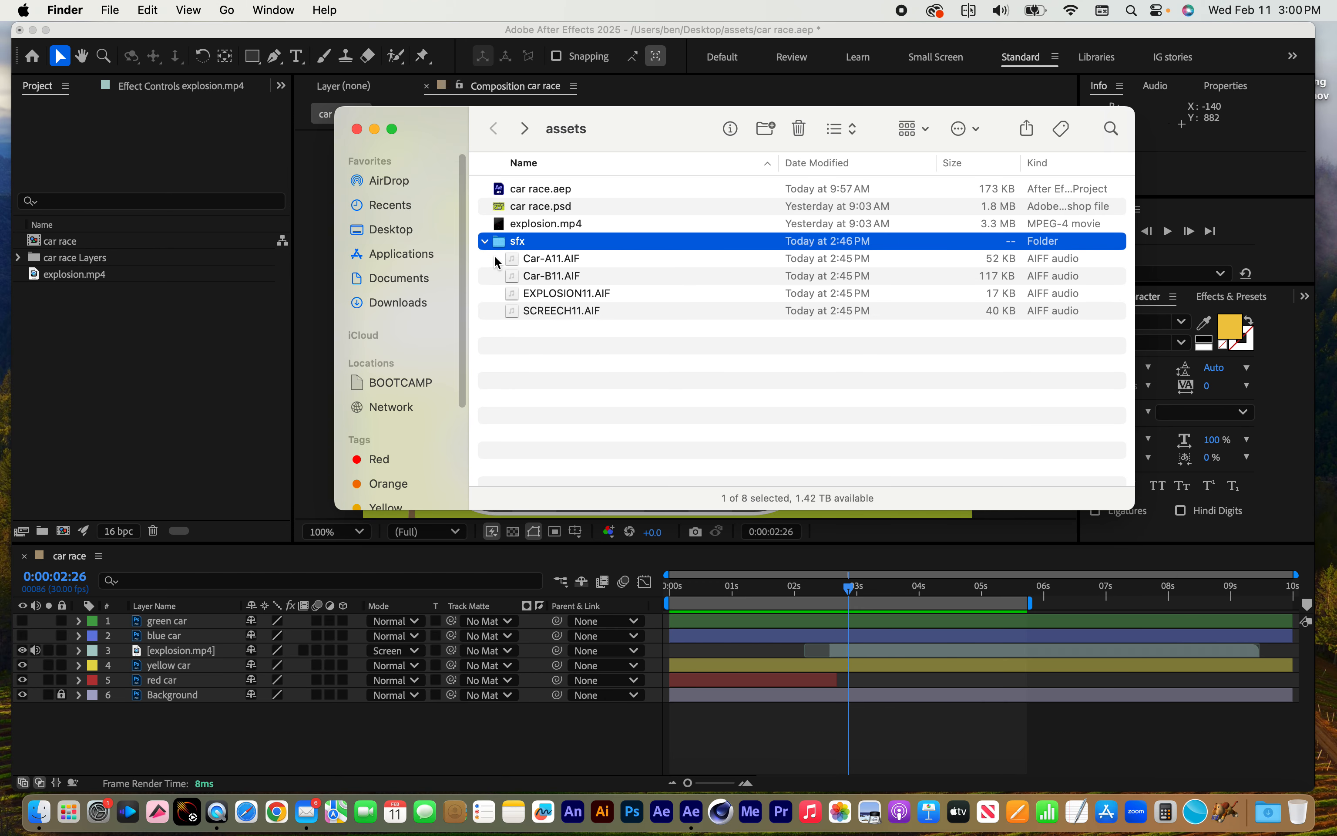
{"action": "left_click_drag", "start_coordinate": [497, 262], "coordinate": [112, 378]}
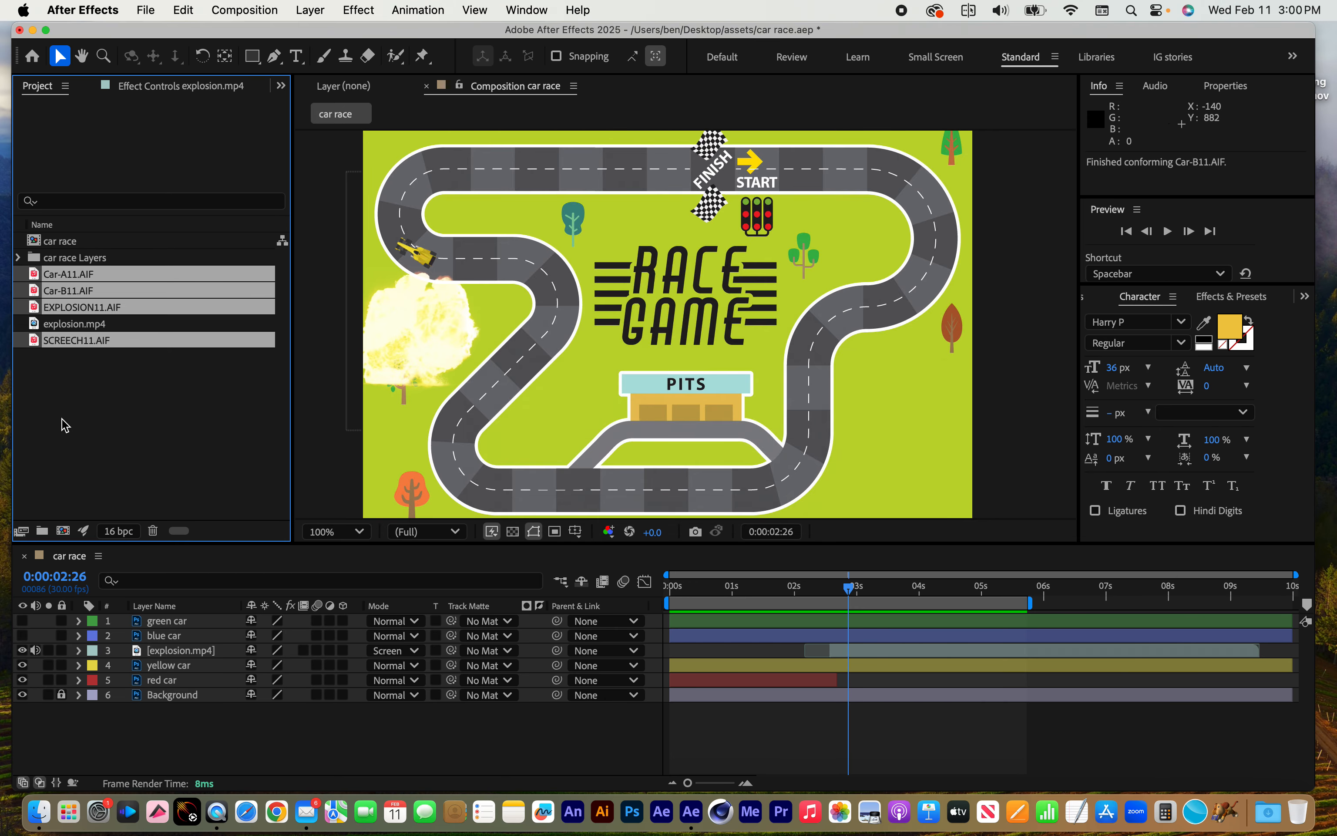
- Group the four imported sound files in a new project folder named sfx and expand it
{"action": "left_click_drag", "start_coordinate": [36, 339], "coordinate": [43, 530]}
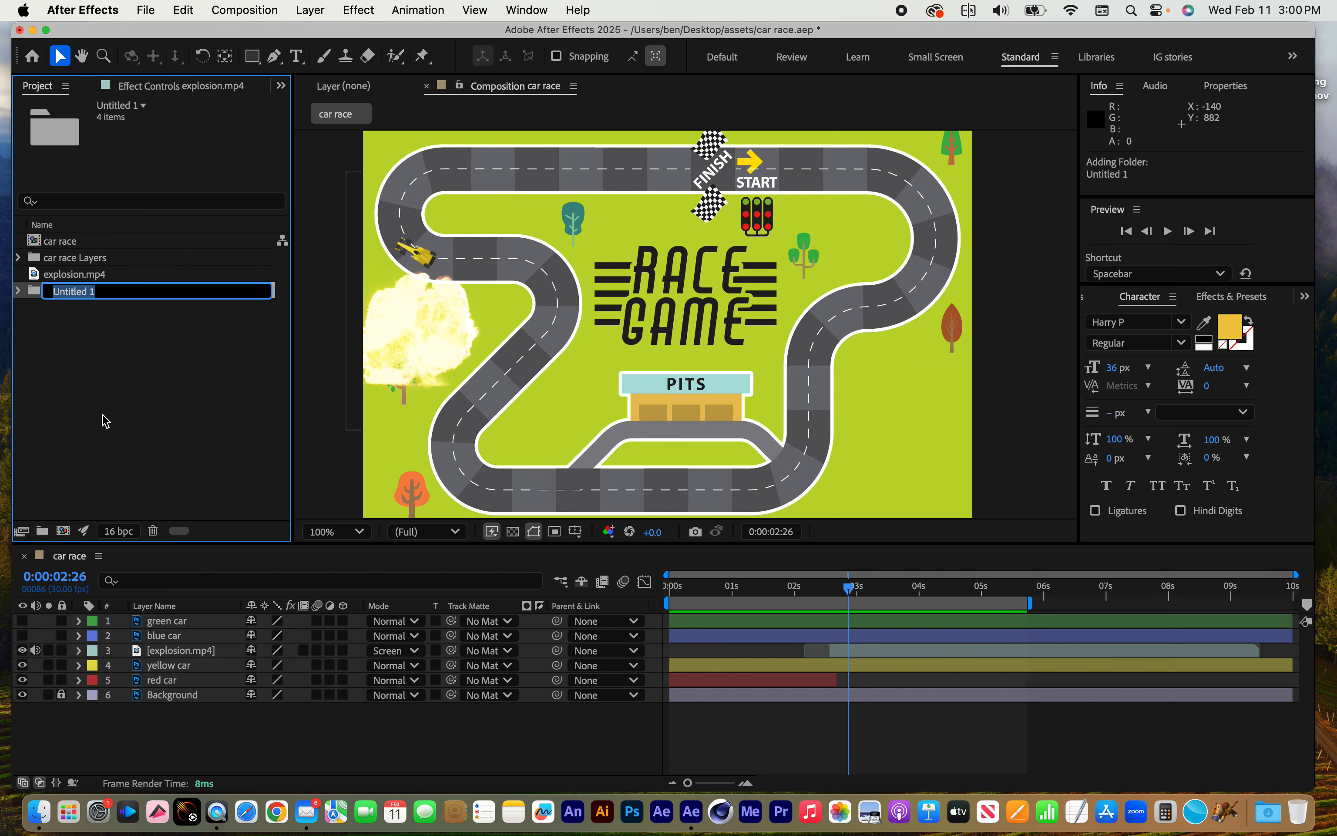
{"action": "type", "text": "sfx"}
{"action": "left_click", "coordinate": [71, 324]}
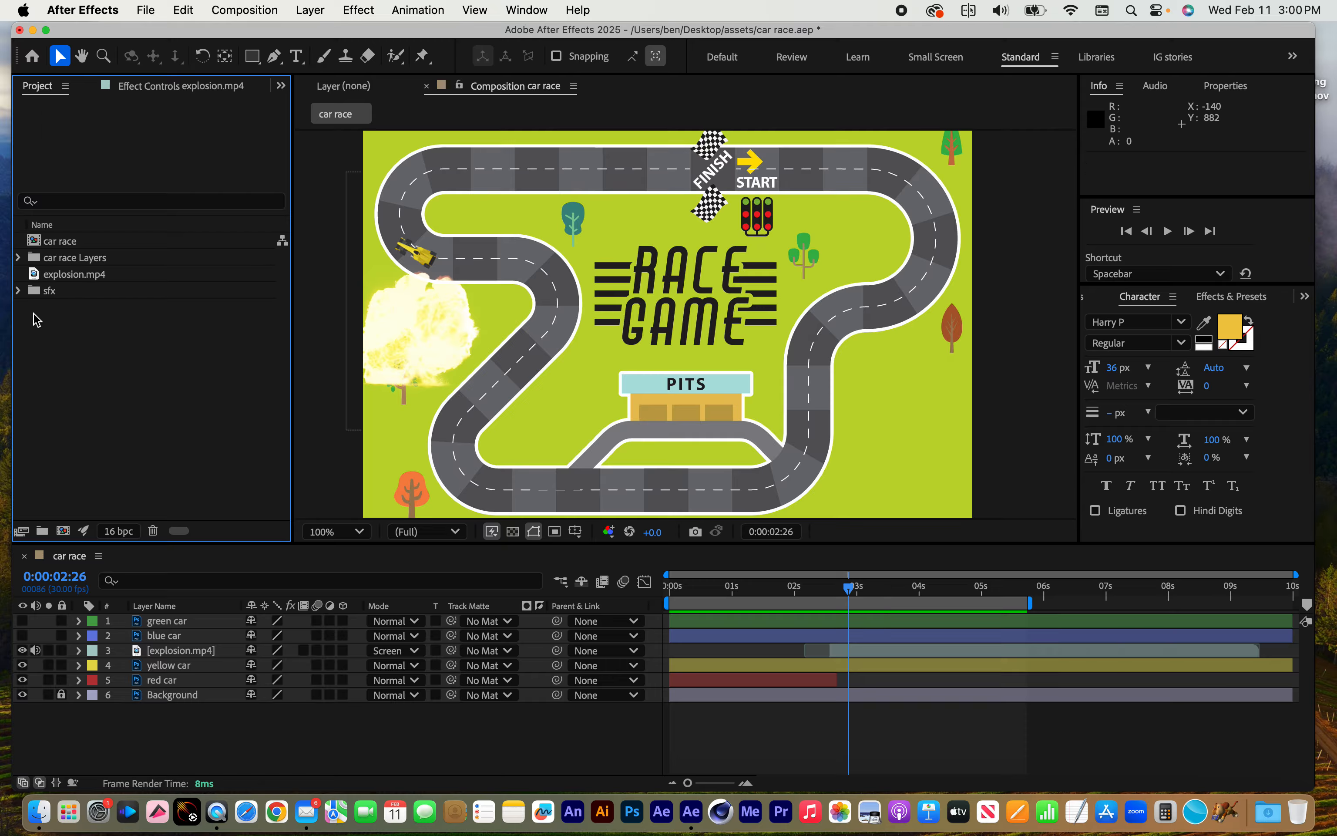
{"action": "left_click", "coordinate": [17, 290]}
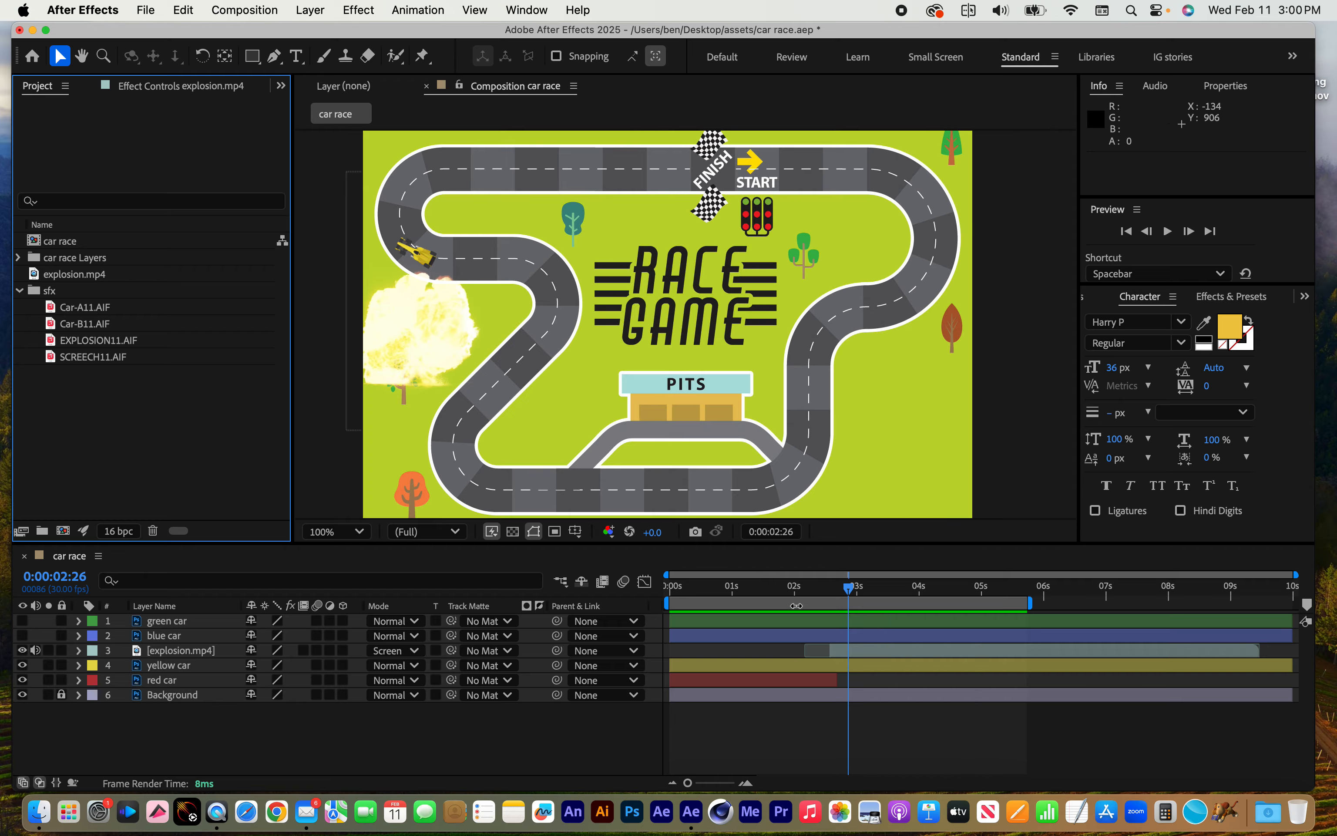
- Set the current time to 0:00:00:00 and add Car-A11.AIF as the top layer of the car race composition
{"action": "left_click_drag", "start_coordinate": [848, 578], "coordinate": [633, 584]}
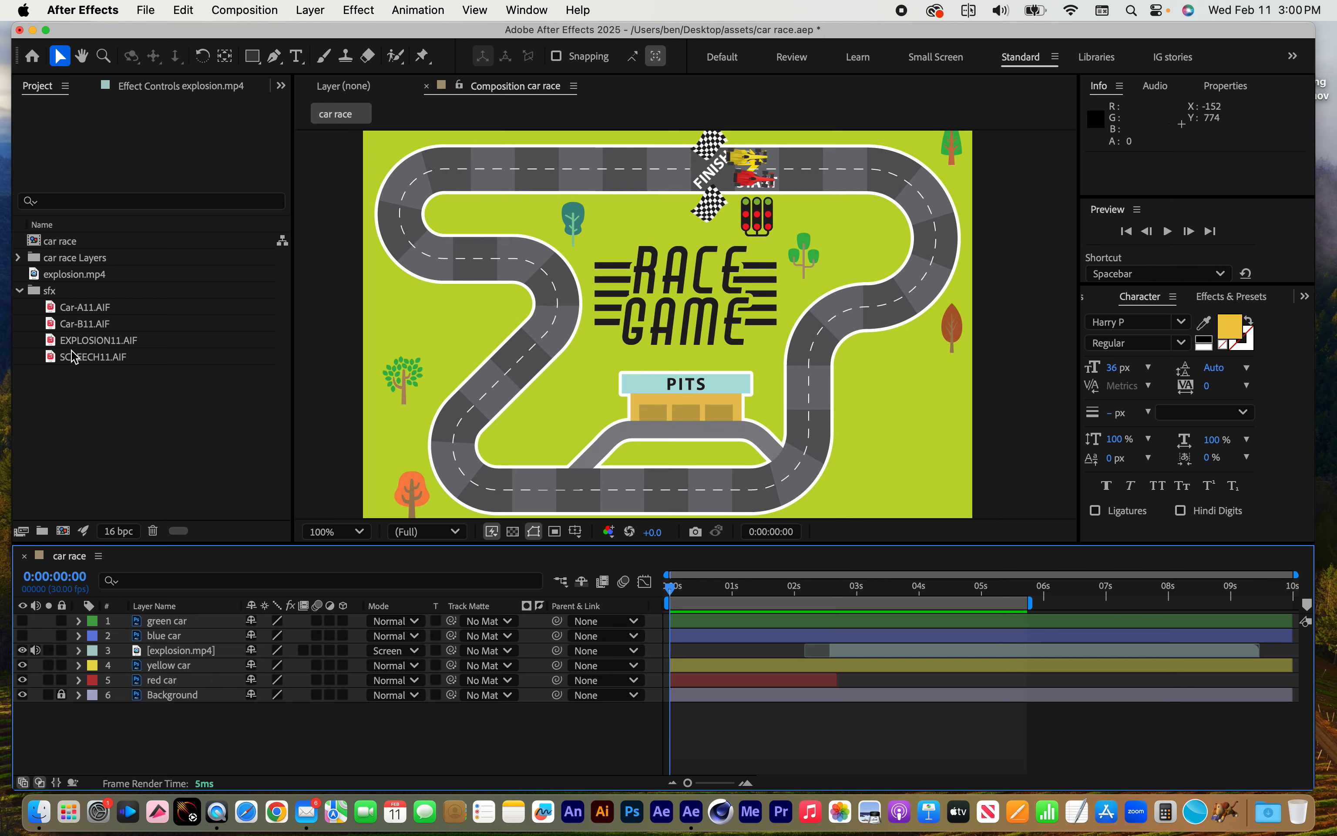
{"action": "left_click_drag", "start_coordinate": [51, 310], "coordinate": [167, 624]}
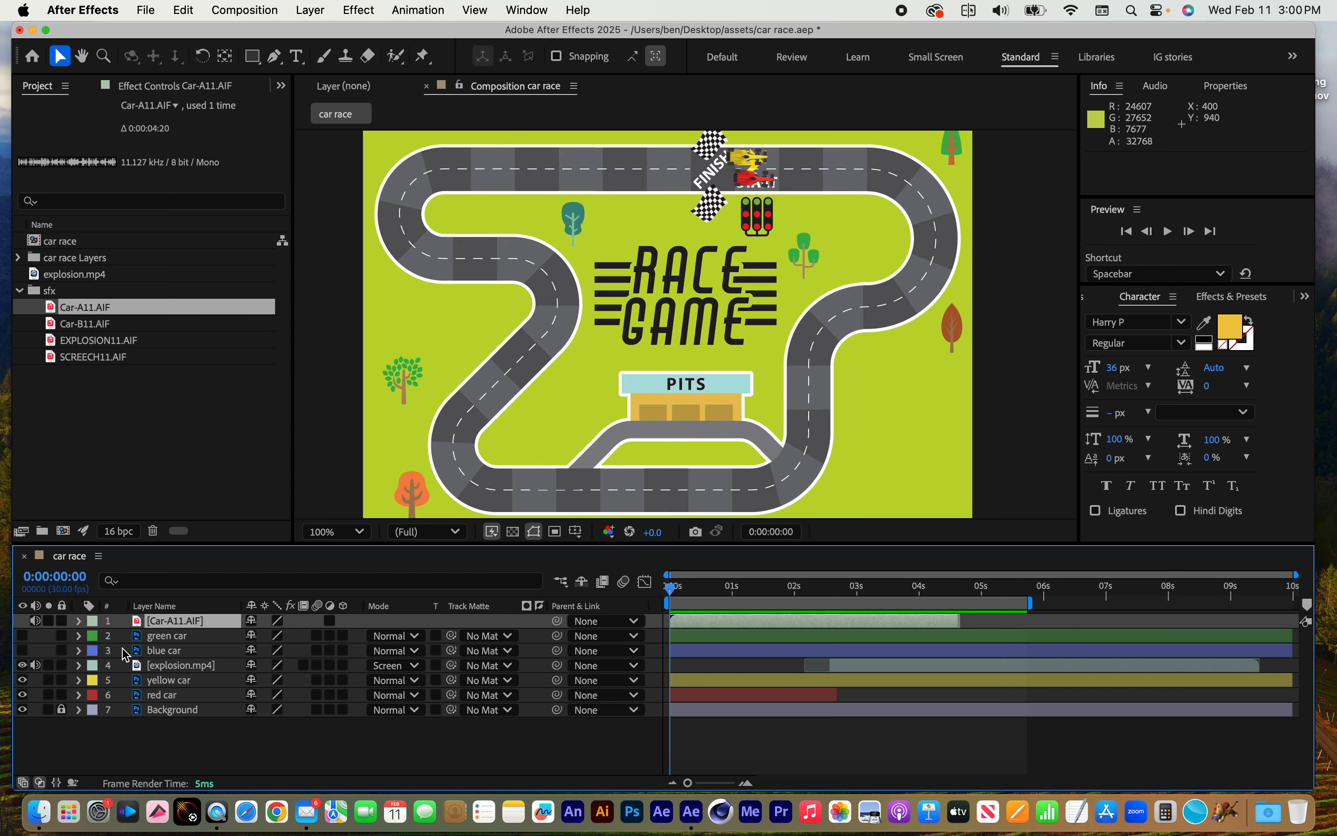
- Reveal the Car-A11.AIF layer's audio levels and waveform, and preview the race with its sound from the start
{"action": "left_click", "coordinate": [78, 620]}
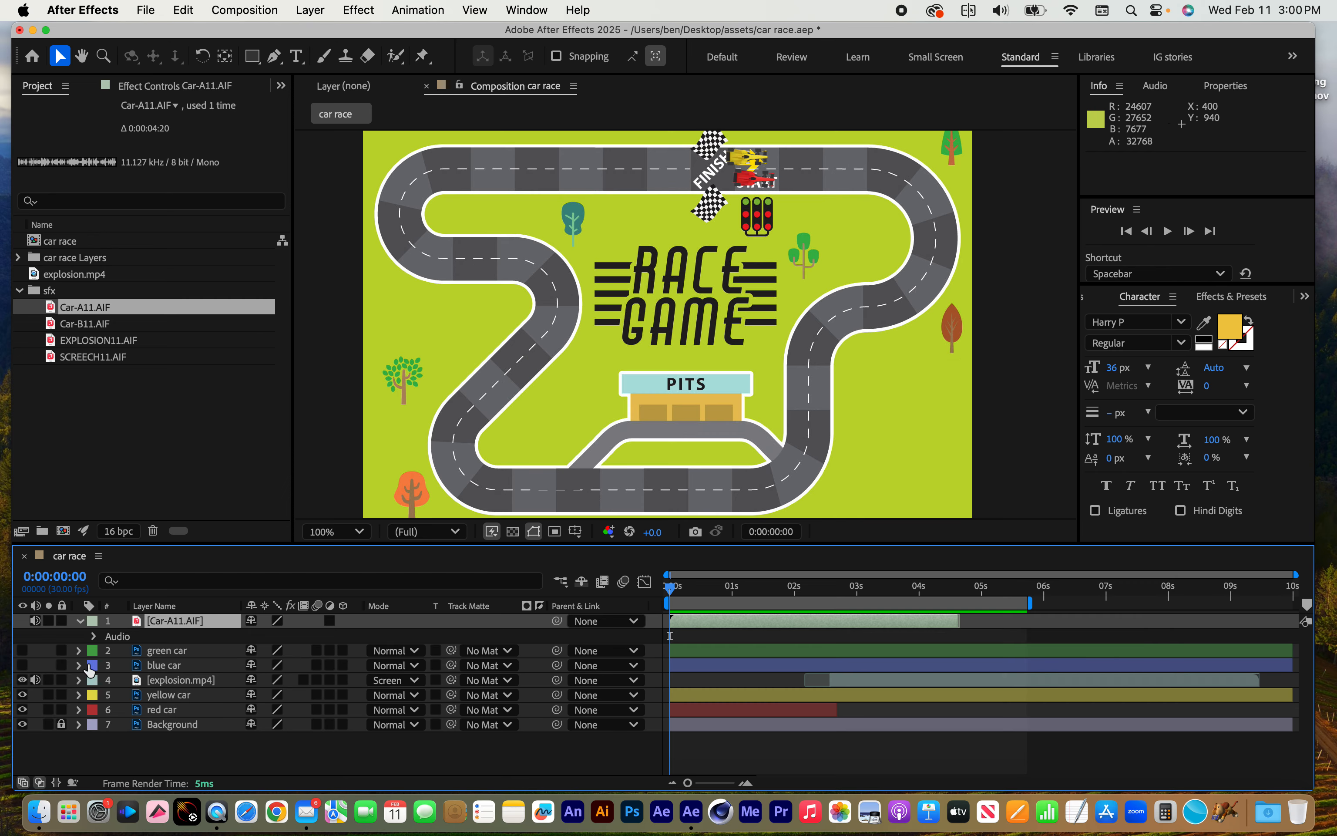
{"action": "left_click", "coordinate": [94, 637]}
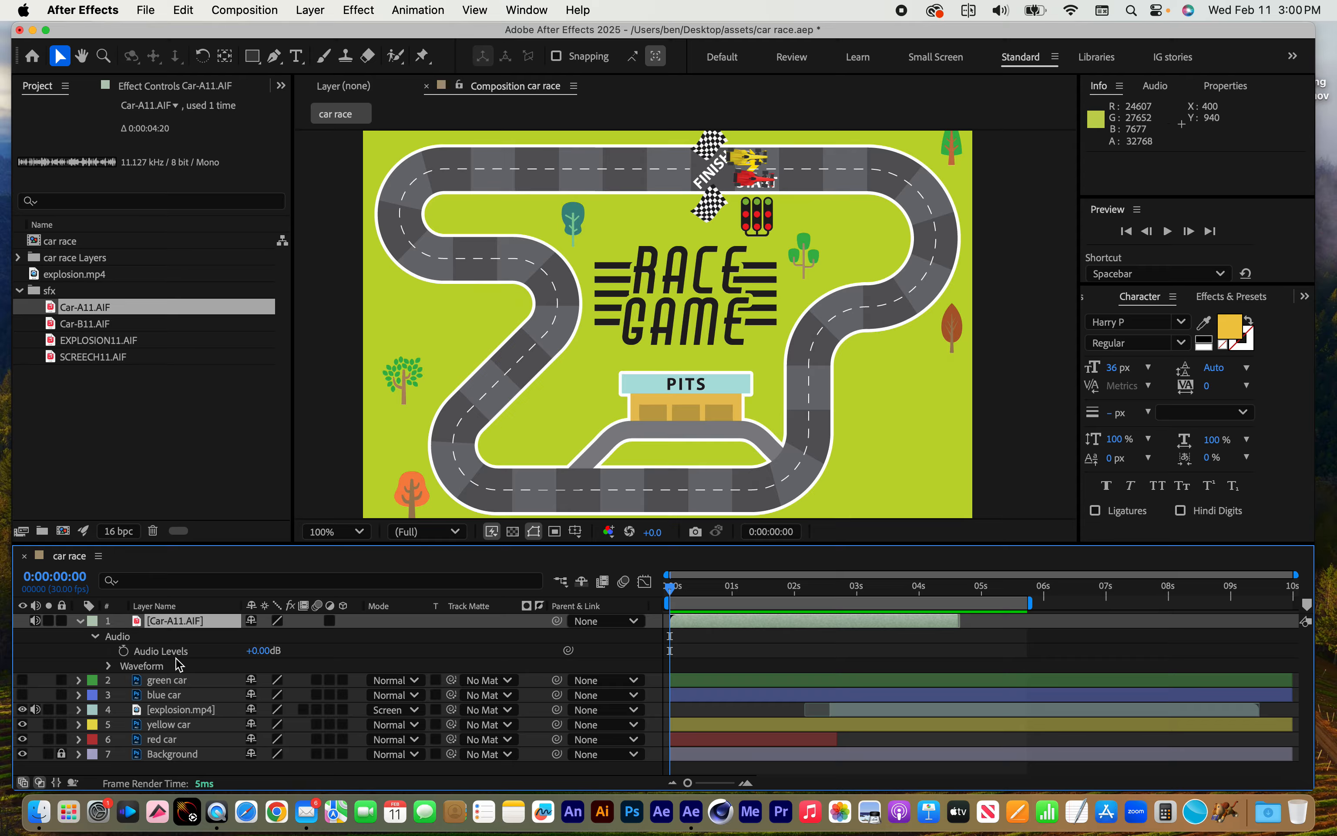
{"action": "left_click", "coordinate": [108, 667]}
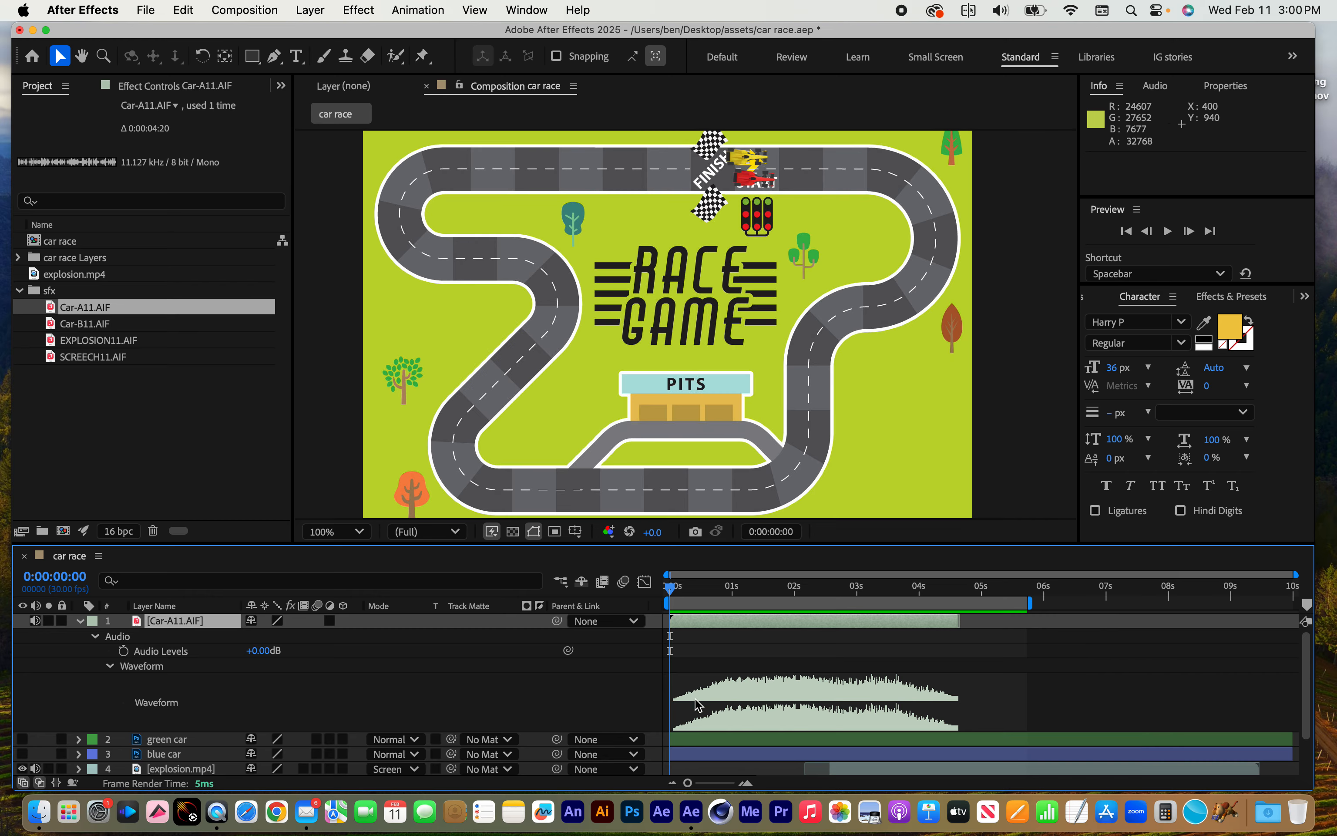
{"action": "key", "text": "space"}
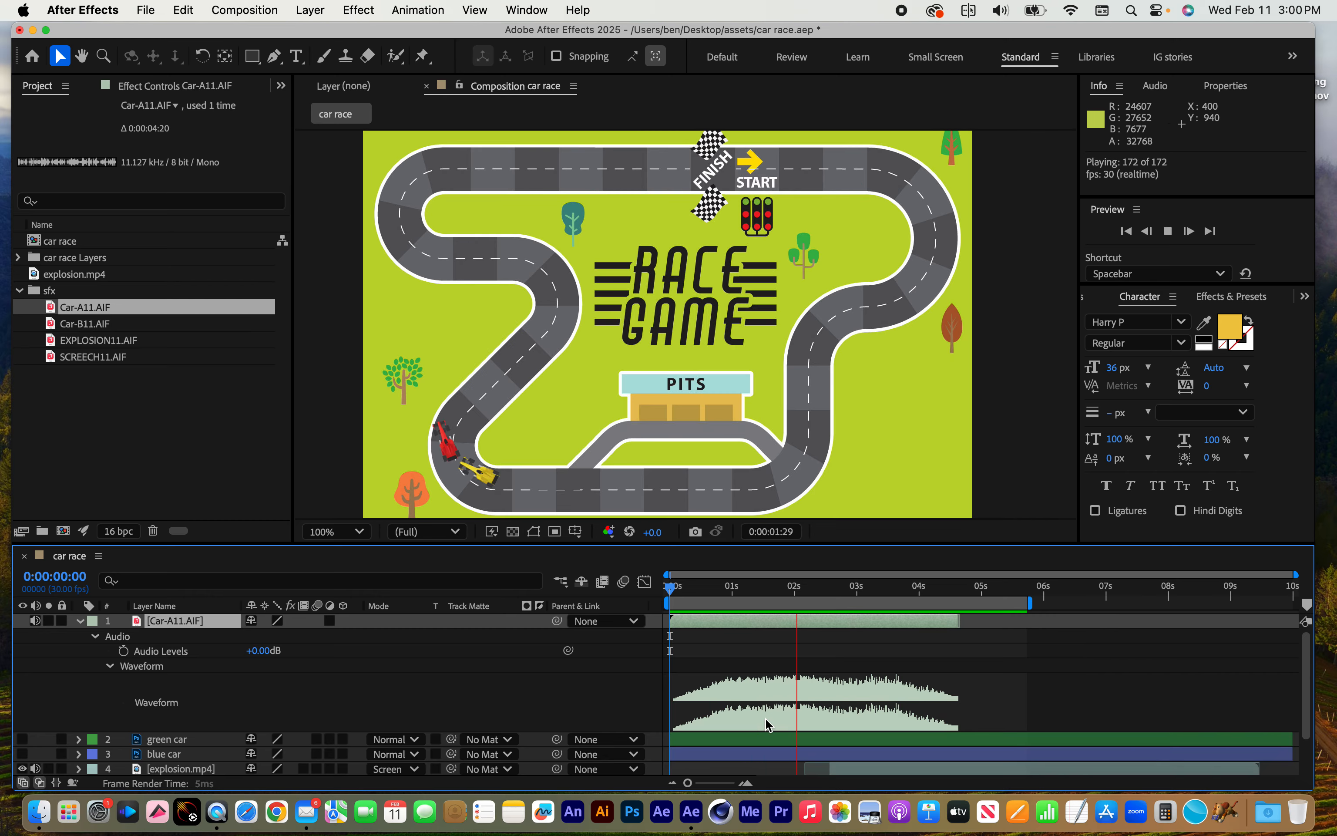
{"action": "key", "text": "space"}
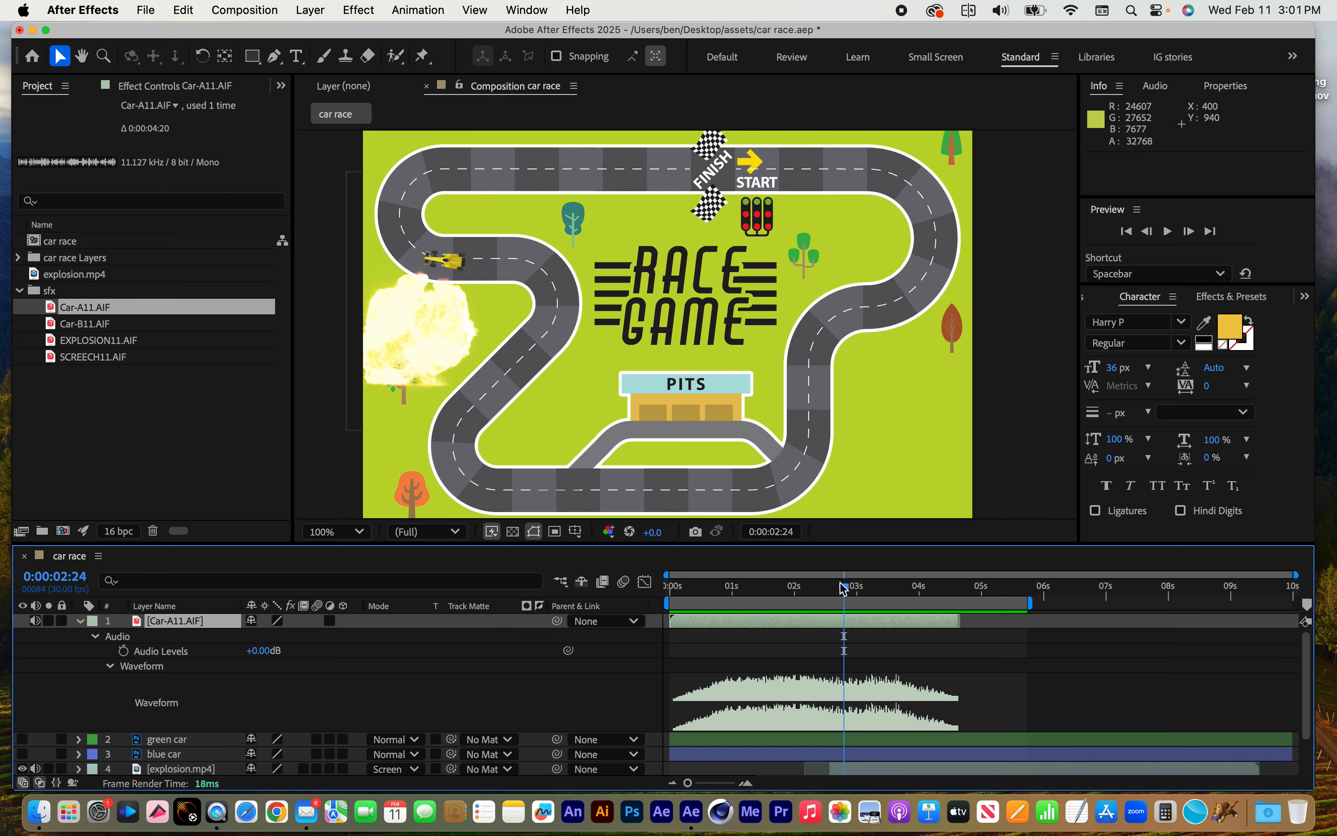
- Return the current time to 0:00:00:00, add Car-B11.AIF as the top layer above Car-A11.AIF, and reveal its audio levels
{"action": "left_click_drag", "start_coordinate": [843, 588], "coordinate": [645, 590]}
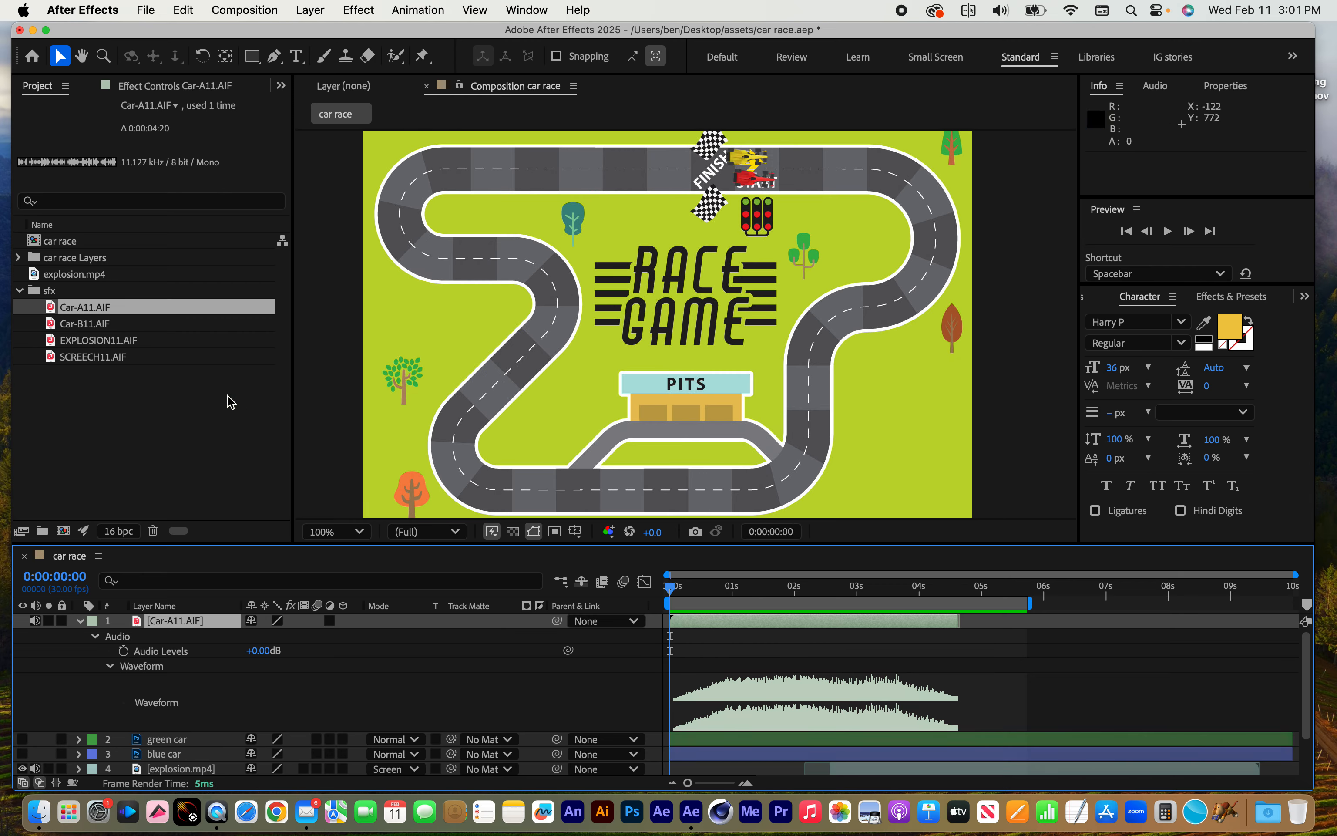
{"action": "left_click_drag", "start_coordinate": [61, 324], "coordinate": [181, 626]}
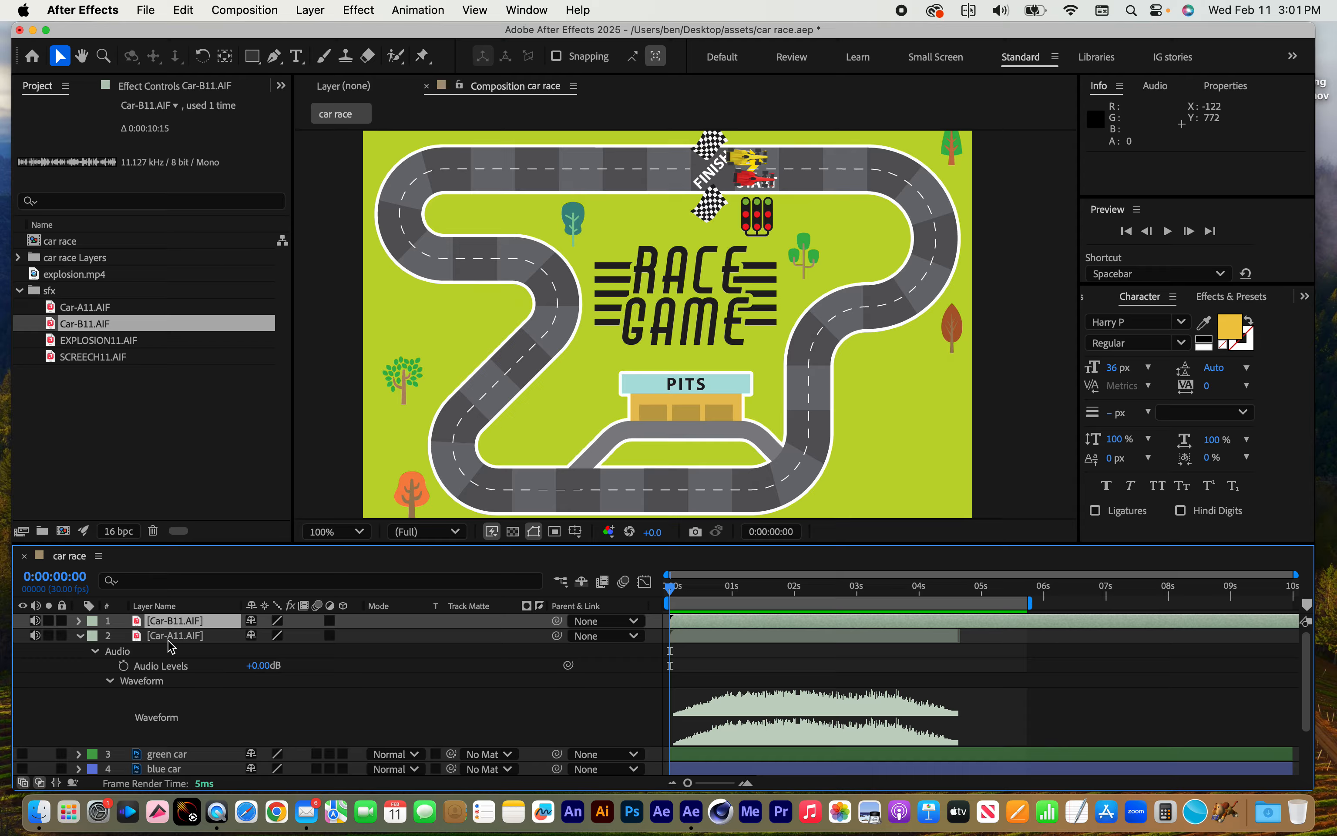
{"action": "key", "text": "l"}
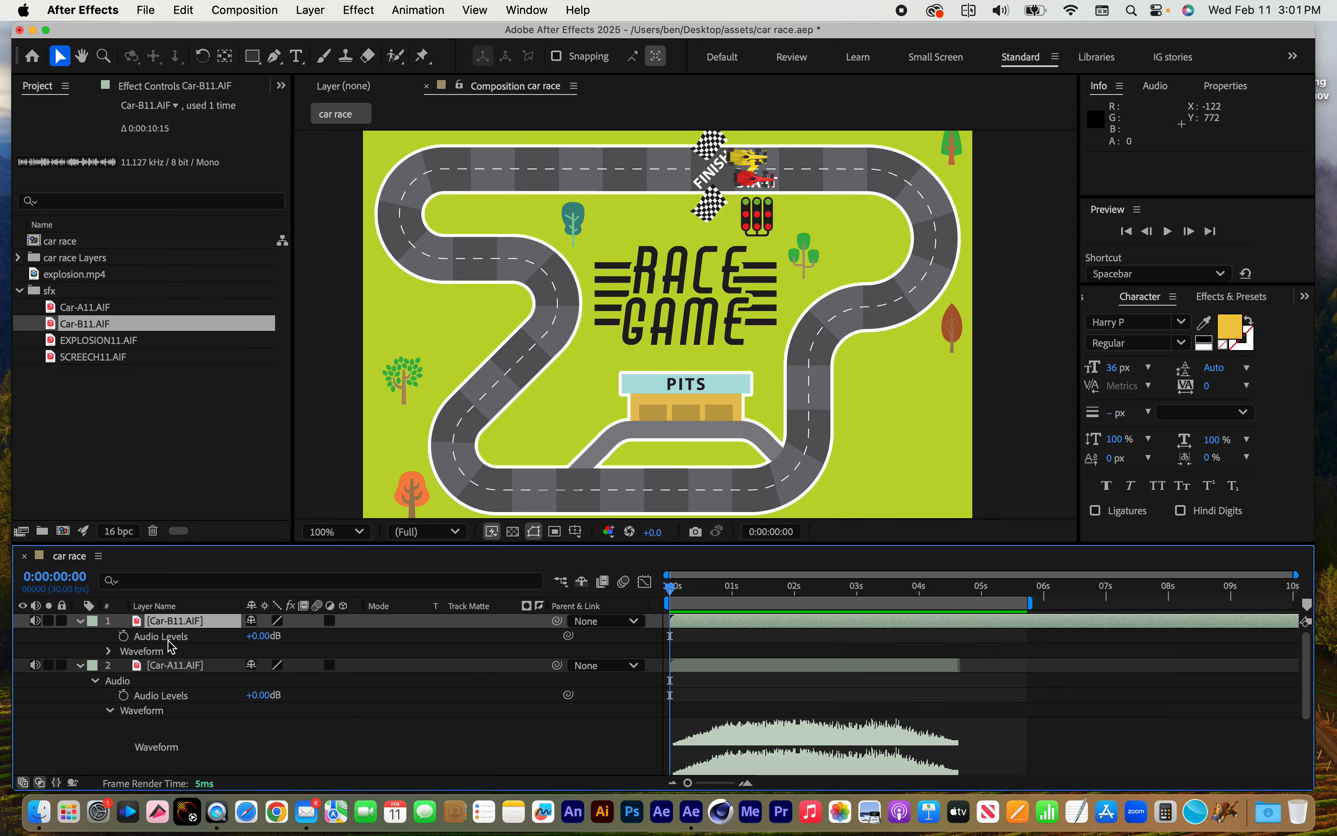